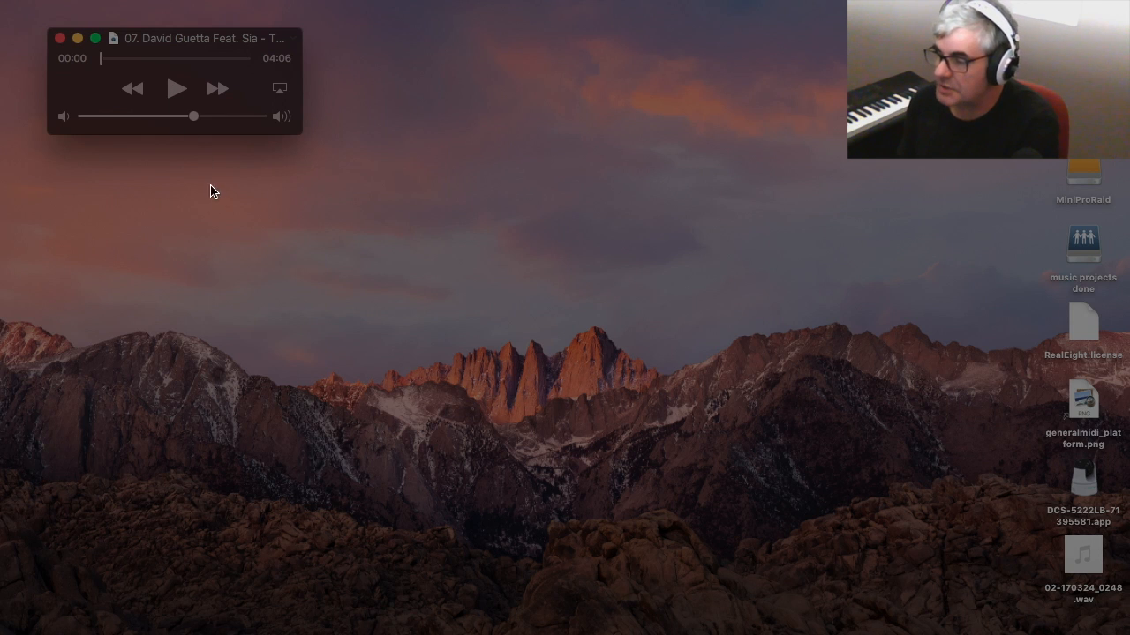
Step: Play roughly the first 20 seconds of the David Guetta feat. Sia reference song and pause it
{"action": "left_click", "coordinate": [179, 96]}
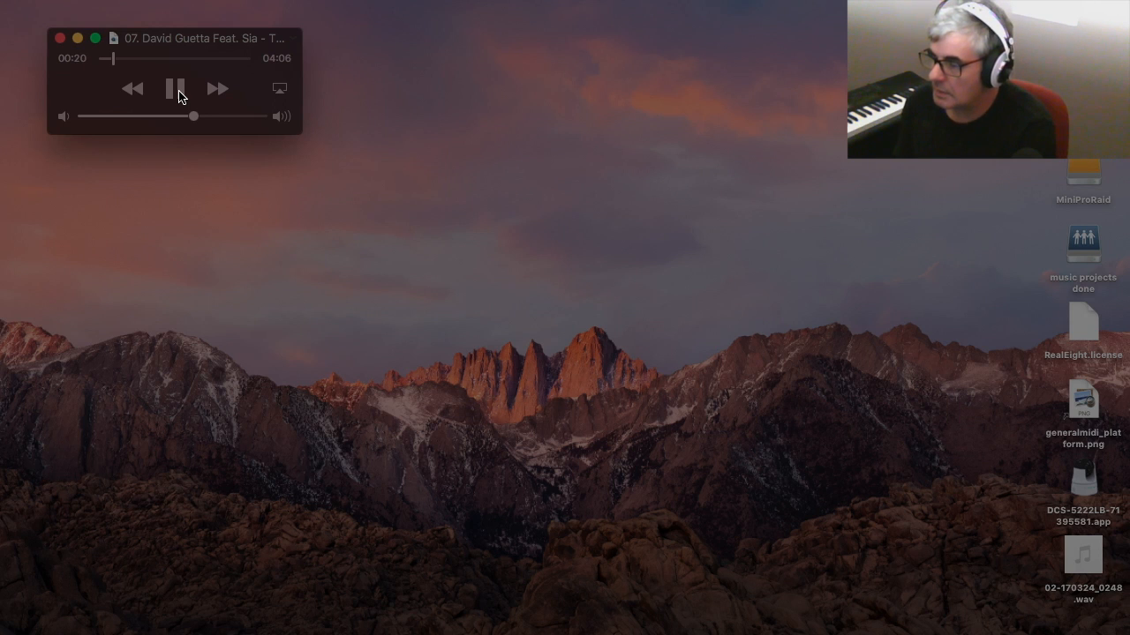
{"action": "left_click", "coordinate": [176, 90]}
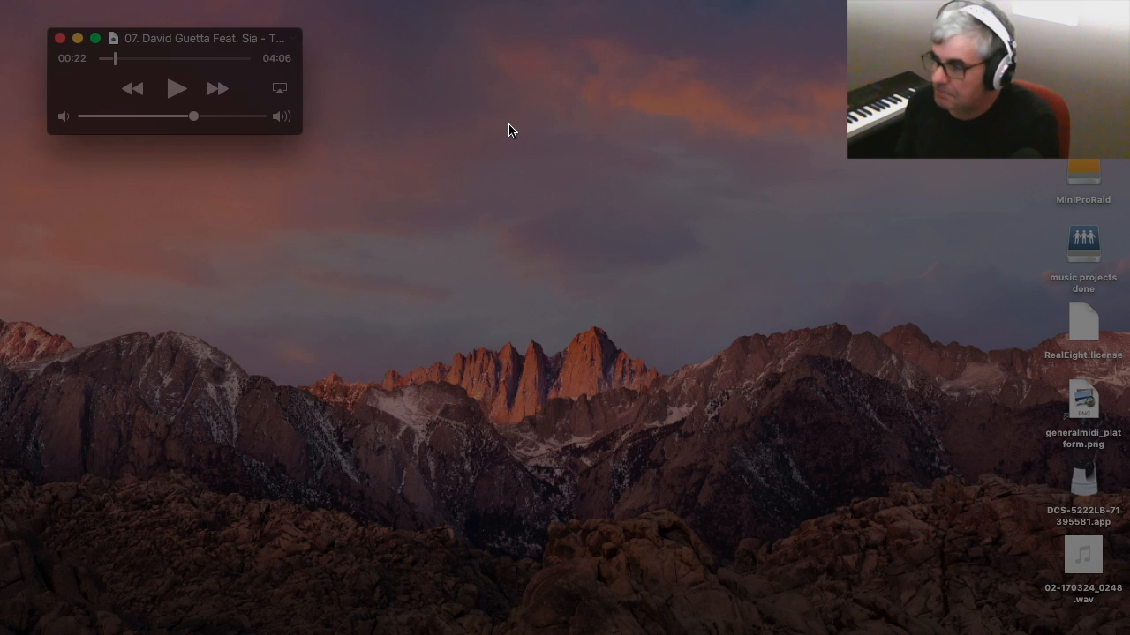
Step: Open david_guetta_ft_sia-titanium.mid in Digital Performer and accept Apple Software Synth as the replacement for all MIDI assignments
{"action": "key", "text": "ctrl+Right"}
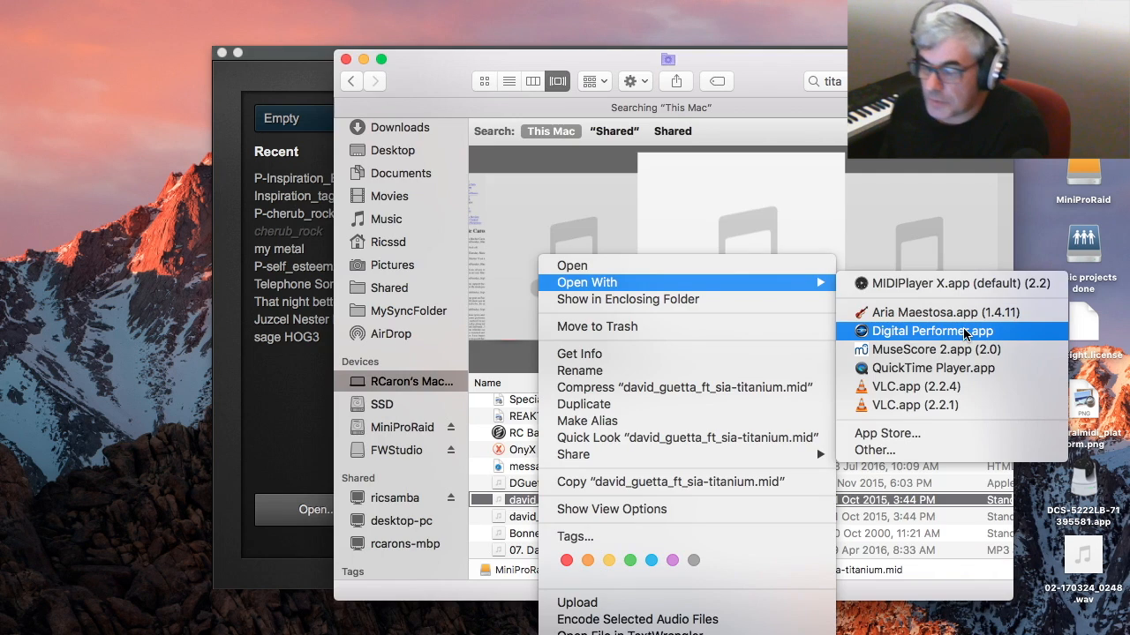
{"action": "left_click", "coordinate": [965, 332]}
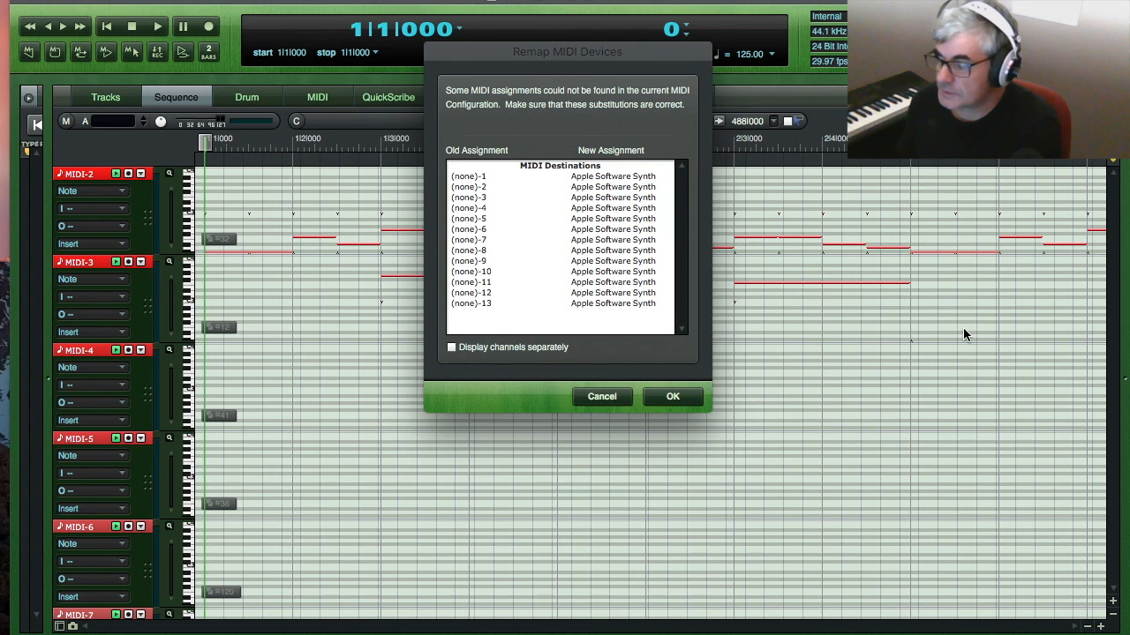
{"action": "left_click", "coordinate": [675, 397]}
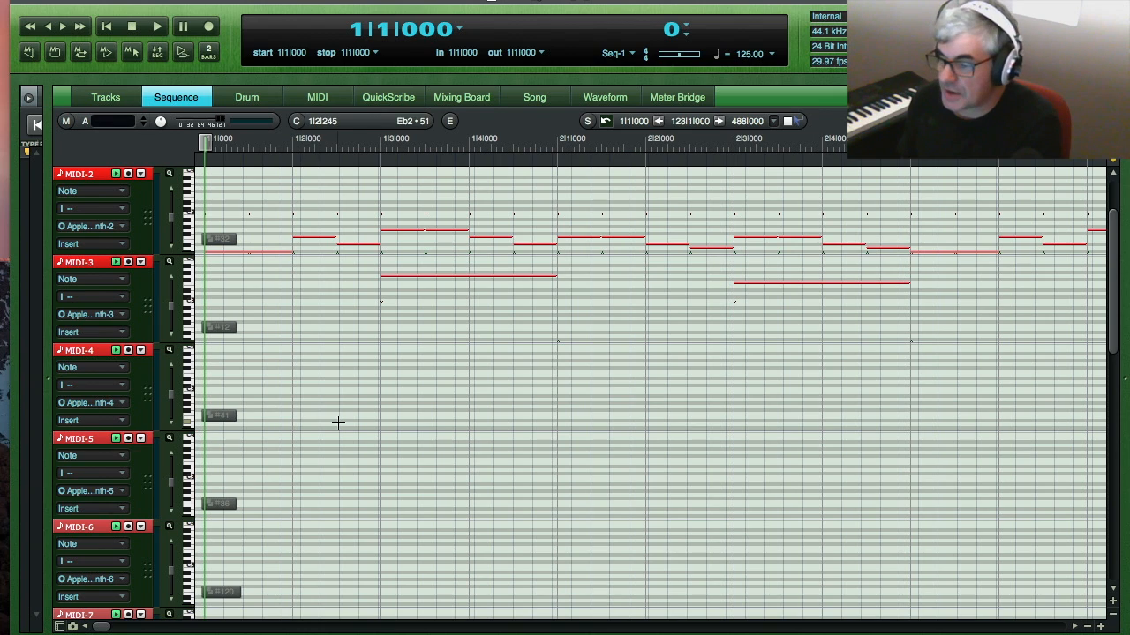
Step: Listen to the opening bar of the imported MIDI sequence and stop playback
{"action": "key", "text": "space"}
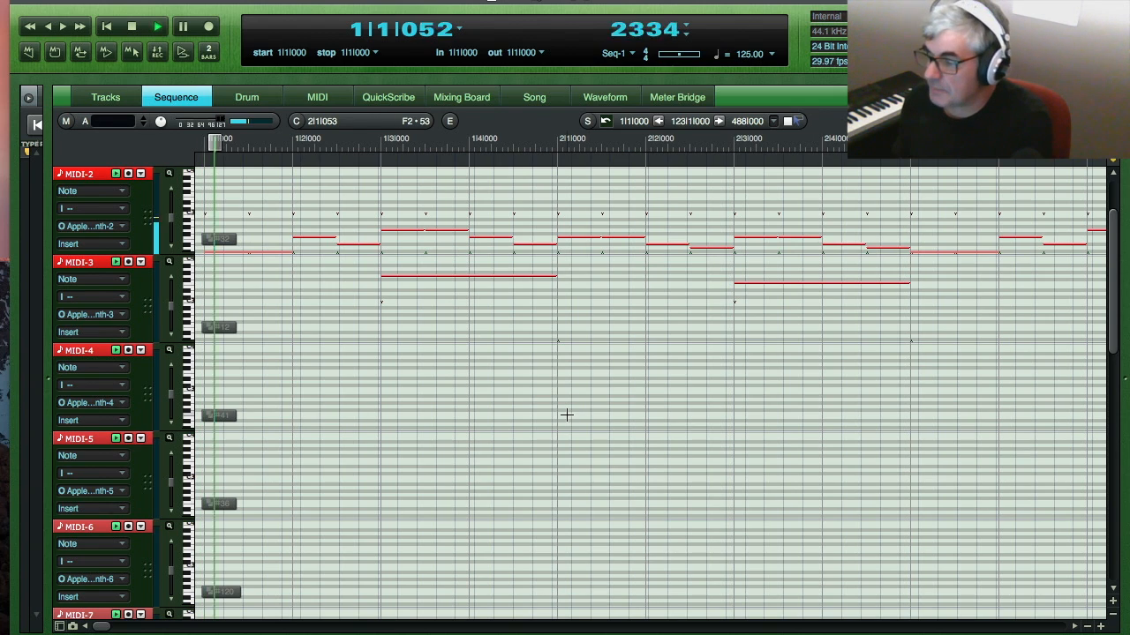
{"action": "key", "text": "space"}
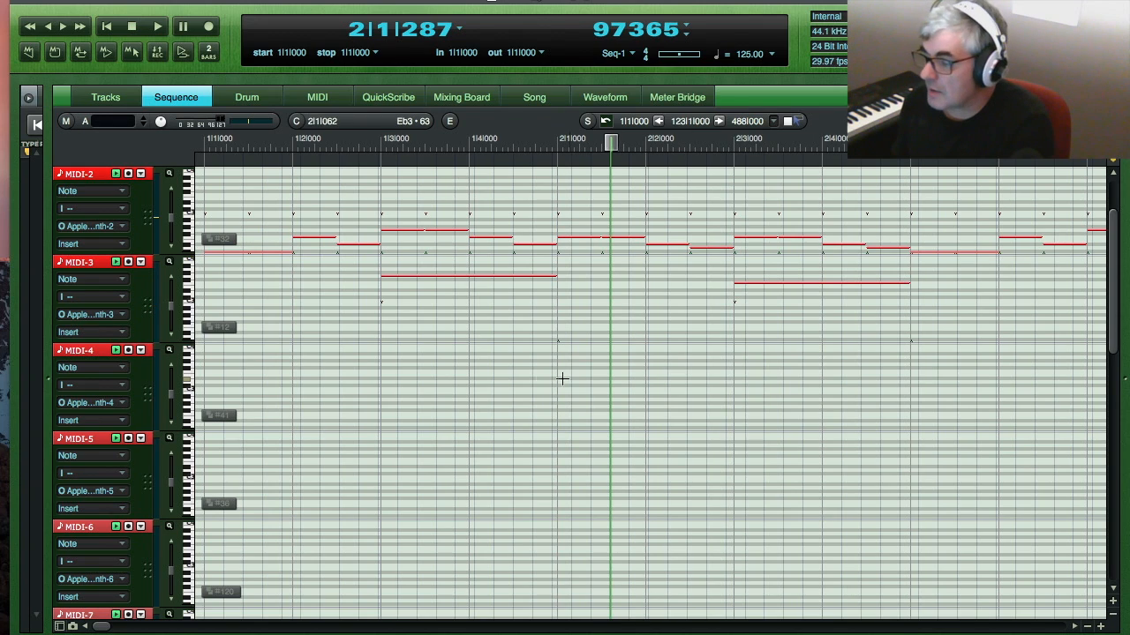
{"action": "left_click_drag", "start_coordinate": [142, 254], "coordinate": [142, 254]}
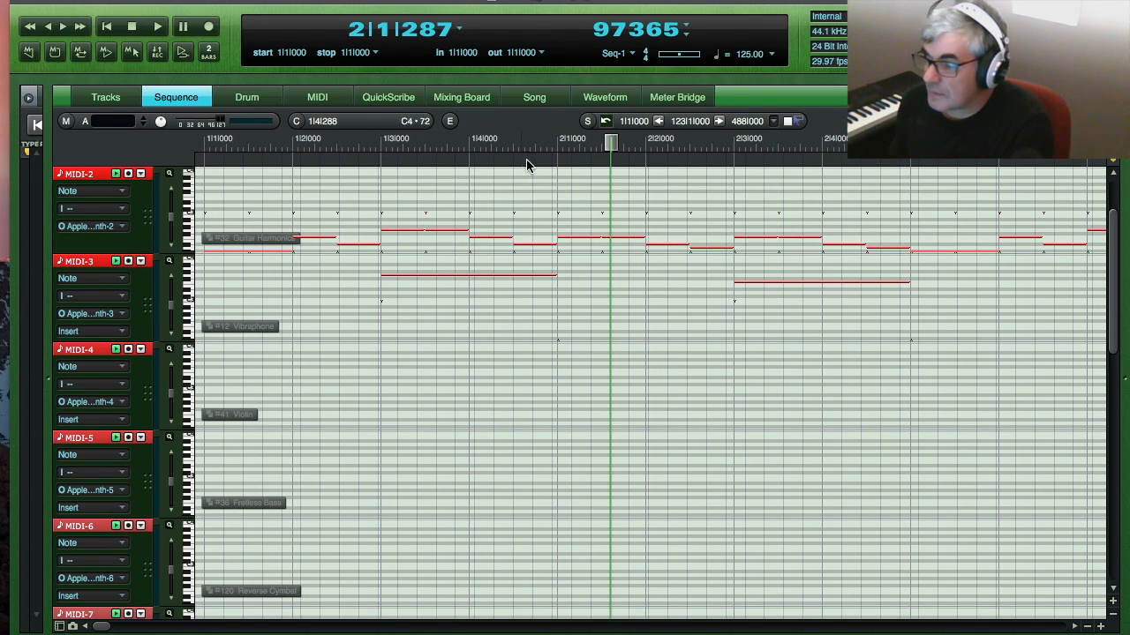
Step: Enable automation playback on all MIDI tracks, MIDI-2 through MIDI-14, in the Mixing Board
{"action": "left_click", "coordinate": [472, 101]}
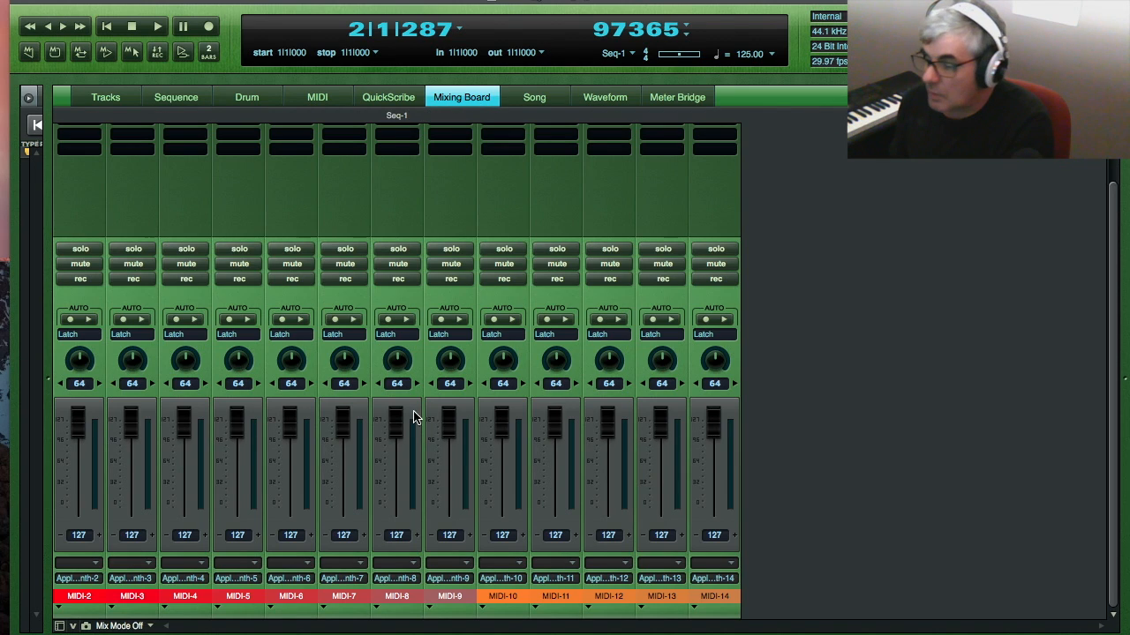
{"action": "left_click", "coordinate": [89, 319]}
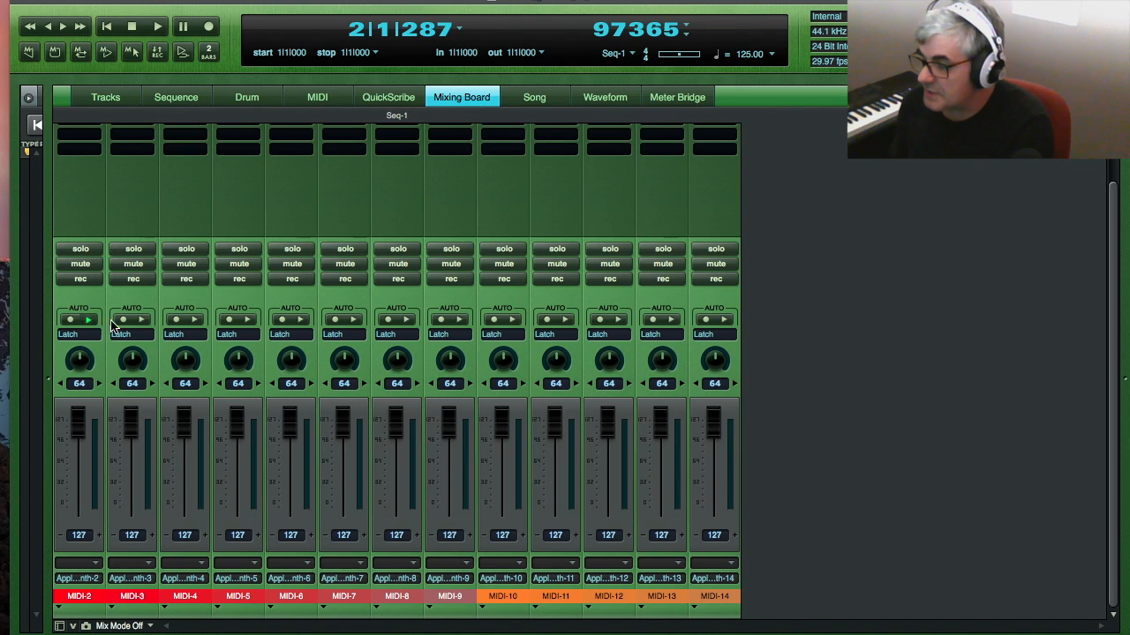
{"action": "left_click", "coordinate": [142, 320]}
{"action": "left_click", "coordinate": [195, 320]}
{"action": "left_click", "coordinate": [248, 320]}
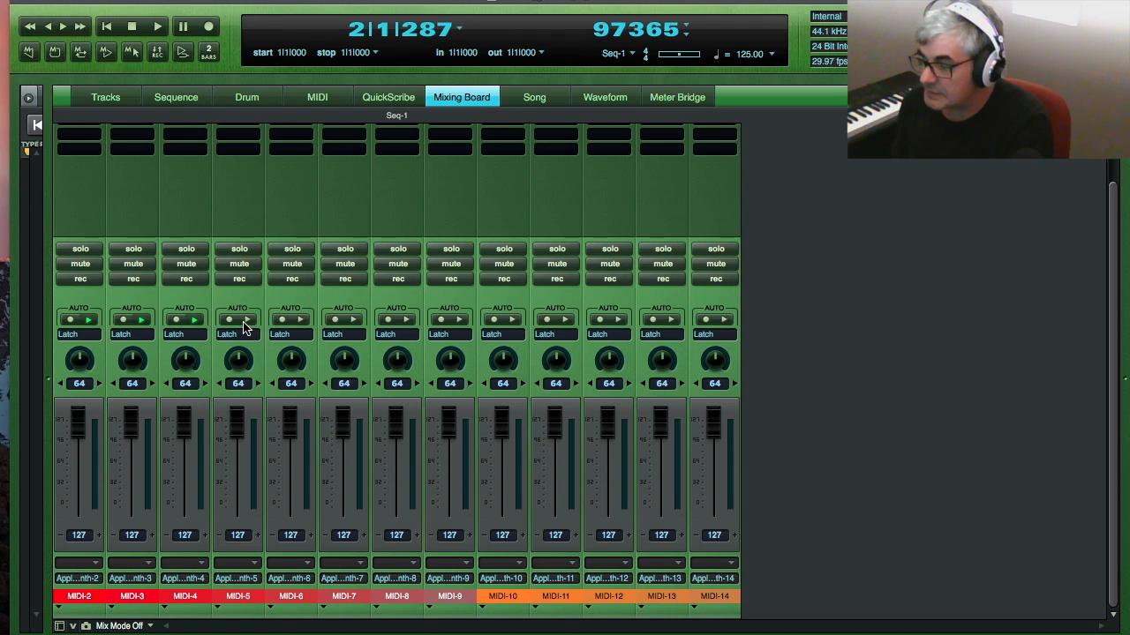
{"action": "left_click", "coordinate": [304, 322]}
{"action": "left_click", "coordinate": [355, 321]}
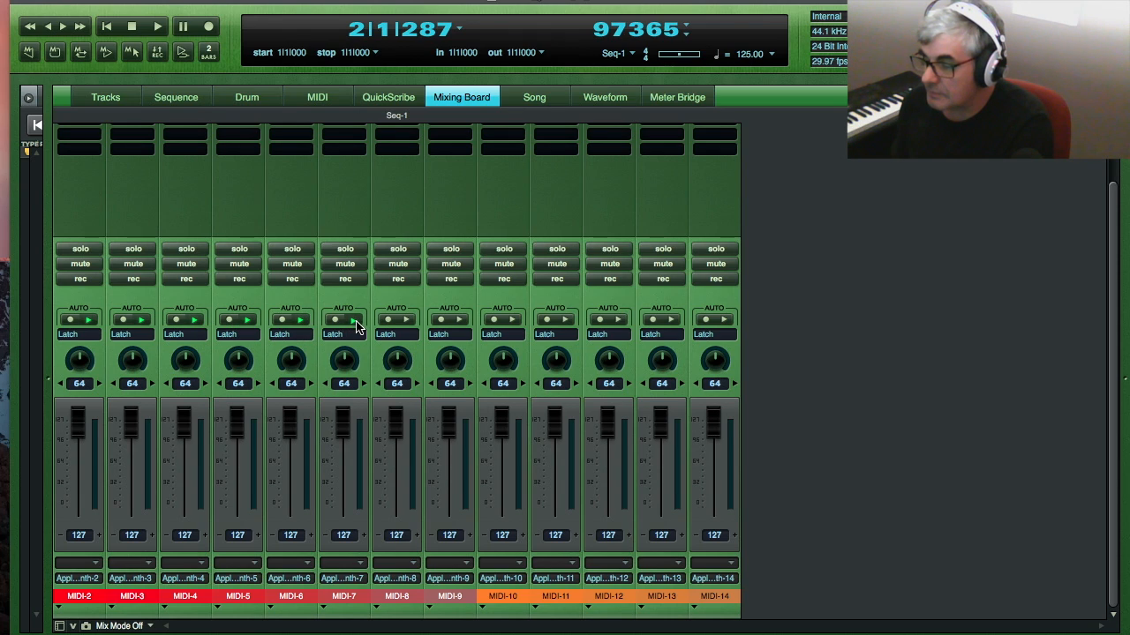
{"action": "left_click", "coordinate": [407, 321]}
{"action": "left_click", "coordinate": [459, 320]}
{"action": "left_click", "coordinate": [513, 321]}
{"action": "left_click", "coordinate": [565, 320]}
{"action": "left_click", "coordinate": [619, 320]}
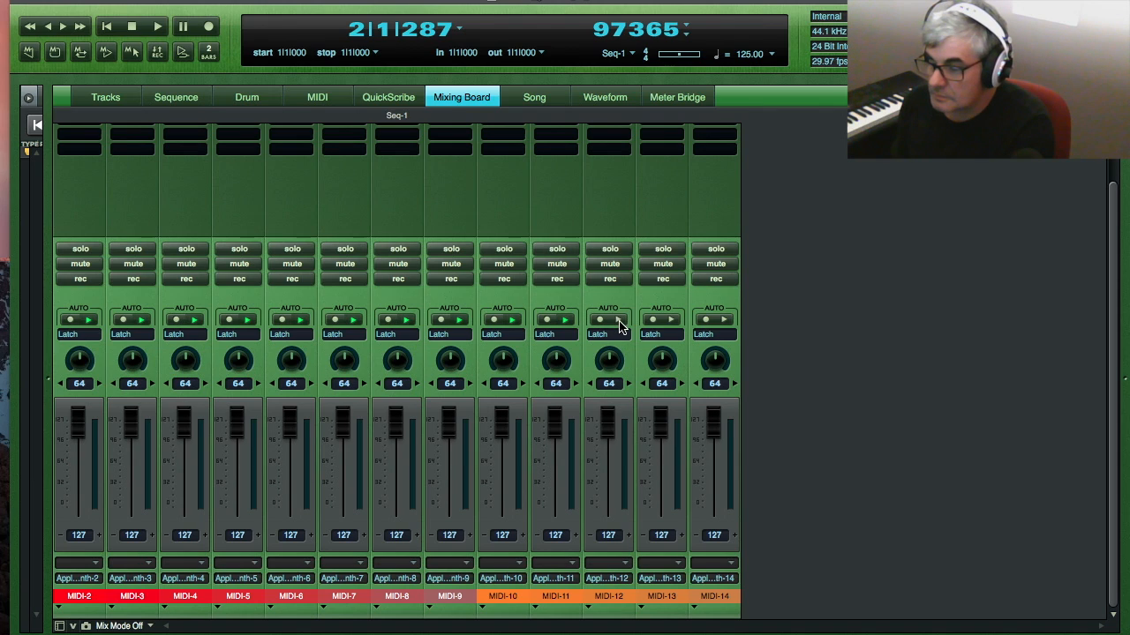
{"action": "left_click", "coordinate": [672, 320]}
{"action": "left_click", "coordinate": [725, 320]}
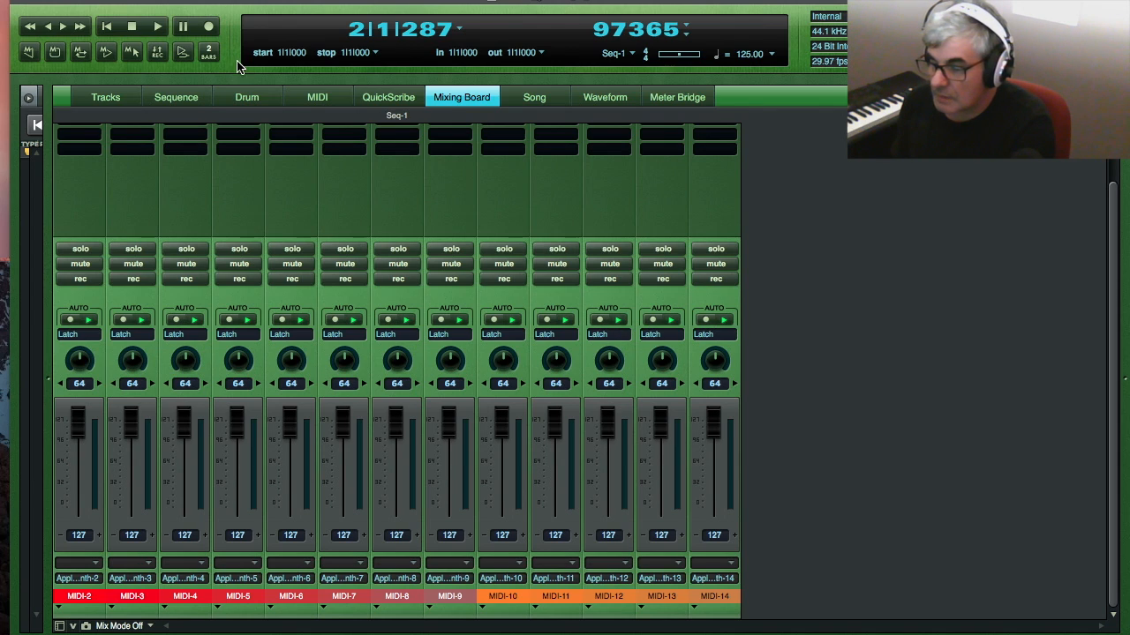
Step: Rewind the sequence and play the first beats with track automation enabled, stopping in bar 1
{"action": "left_click", "coordinate": [106, 27]}
{"action": "left_click", "coordinate": [157, 27]}
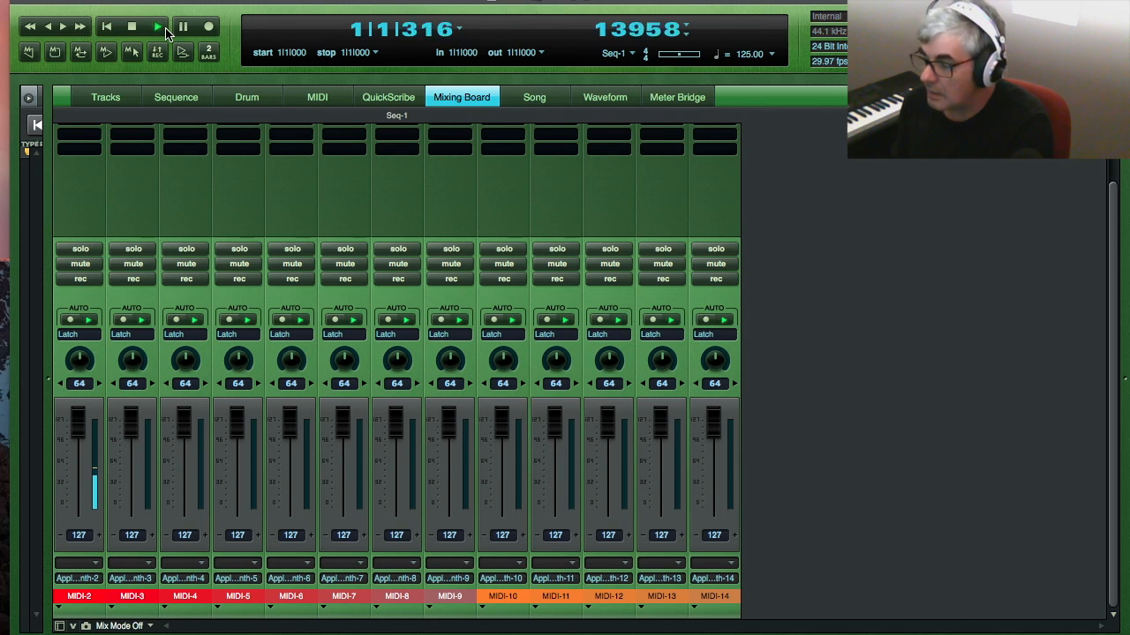
{"action": "left_click", "coordinate": [131, 27]}
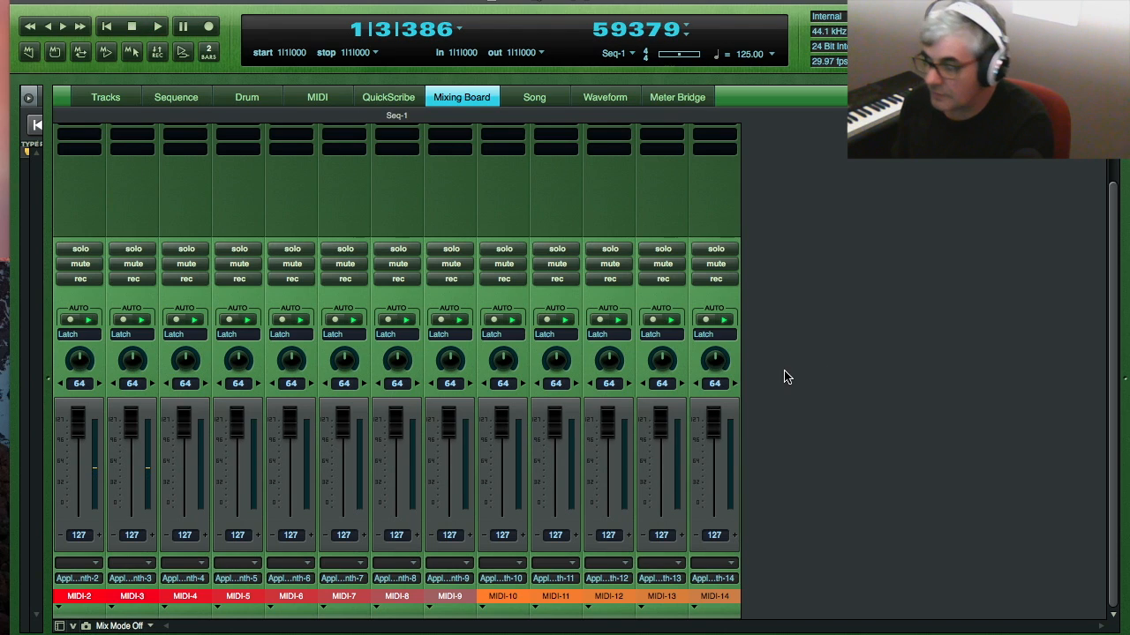
Step: Add a master fader track to the sequence
{"action": "scroll", "coordinate": [816, 371], "scroll_direction": "up", "scroll_amount": 2}
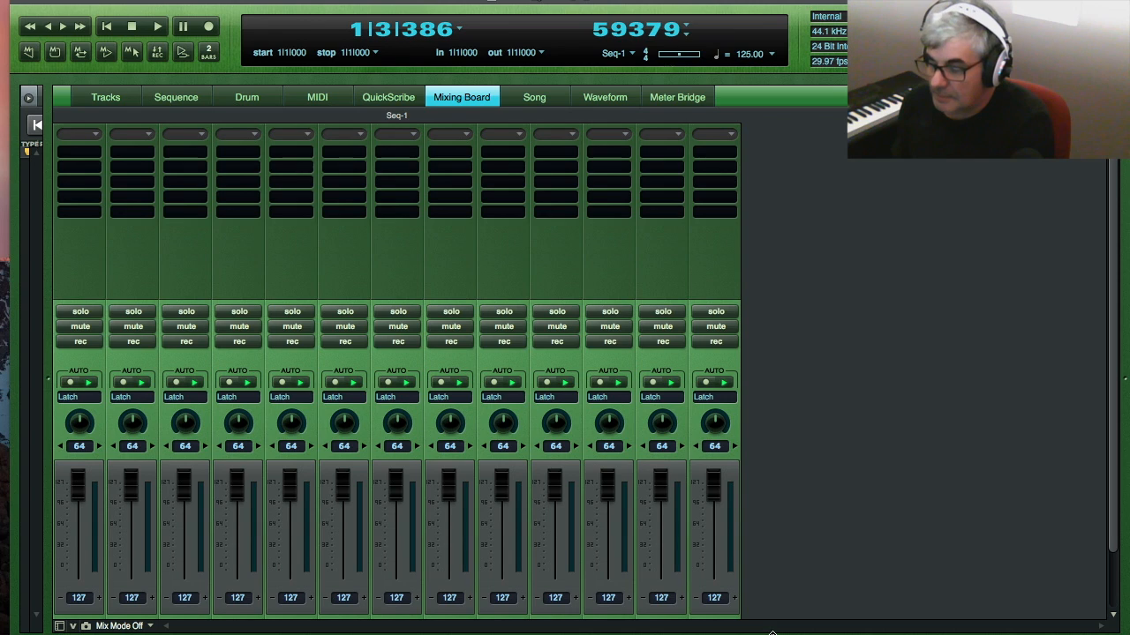
{"action": "left_click_drag", "start_coordinate": [766, 631], "coordinate": [766, 634]}
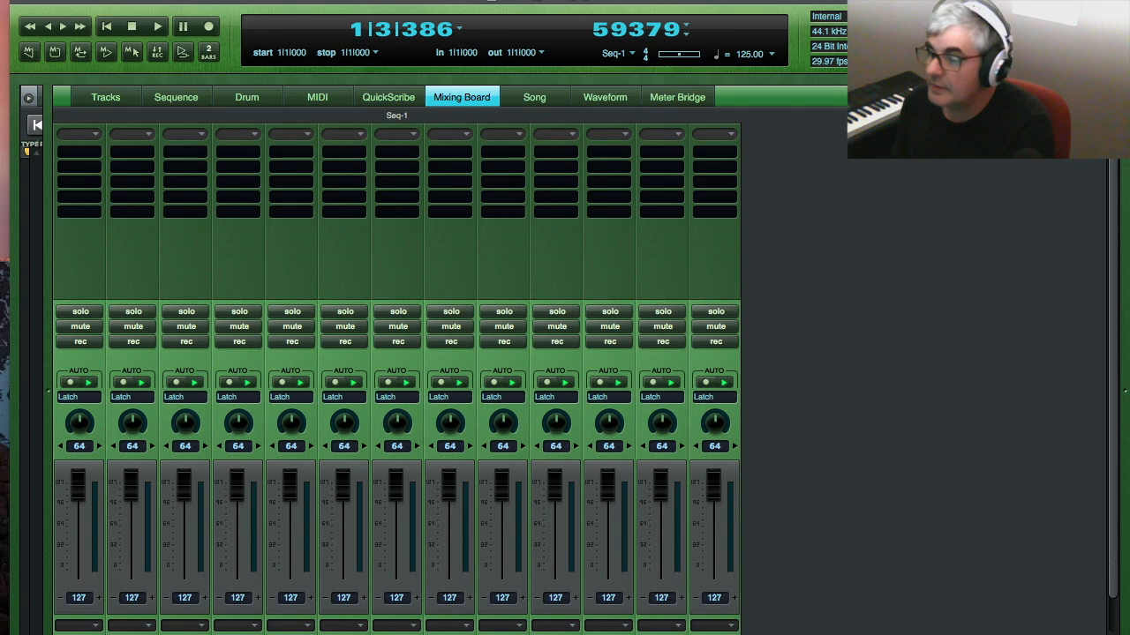
{"action": "left_click", "coordinate": [413, 0]}
{"action": "mouse_move", "coordinate": [364, 0]}
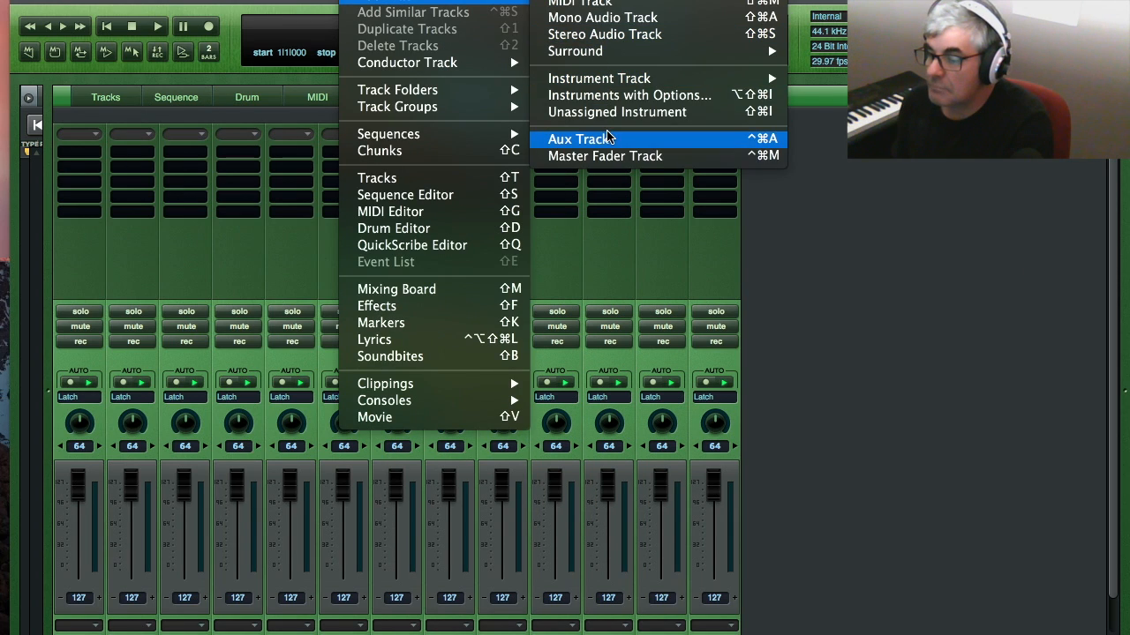
{"action": "left_click", "coordinate": [618, 156]}
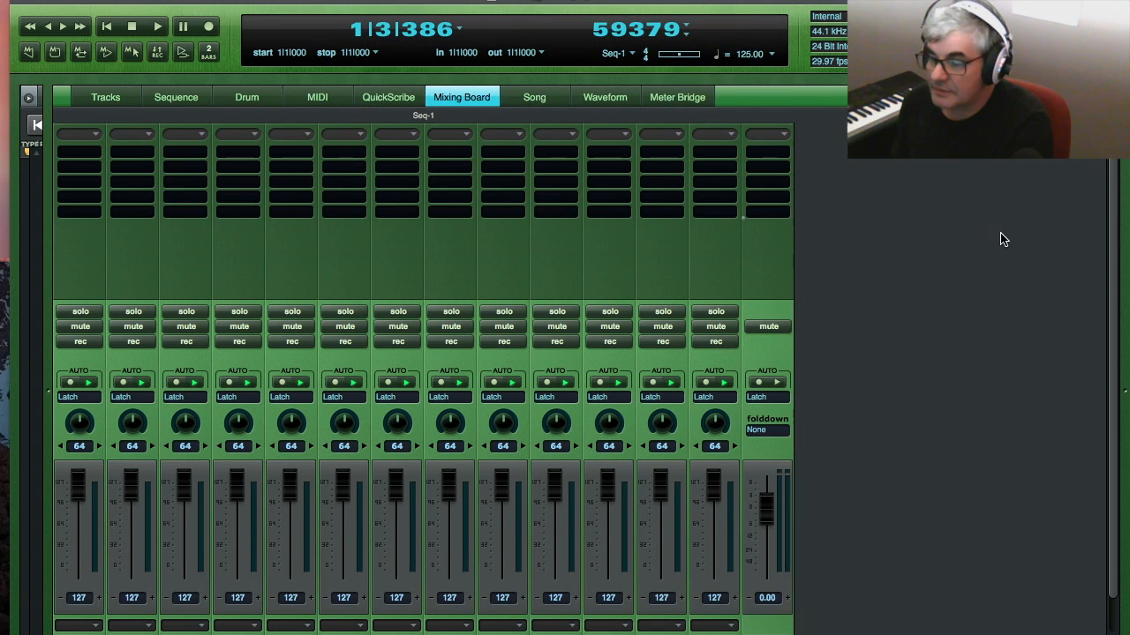
Step: Add at least 15 stereo audio tracks after the master fader
{"action": "scroll", "coordinate": [893, 258], "scroll_direction": "down", "scroll_amount": 4}
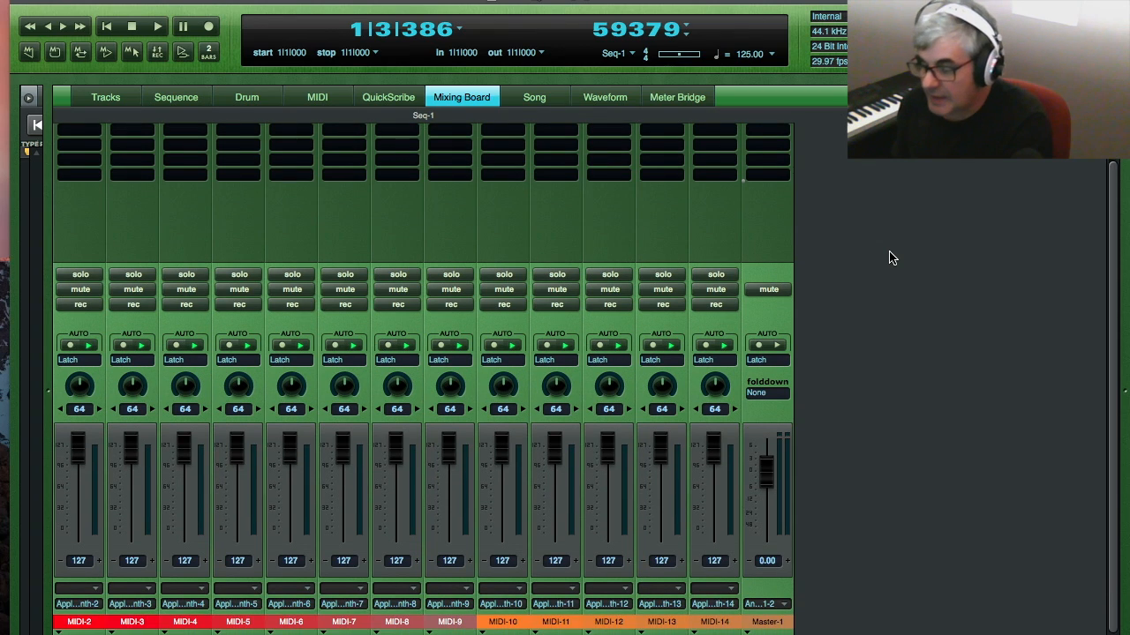
{"action": "key", "text": "ctrl+super+s"}
{"action": "key", "text": "ctrl+super+s"}
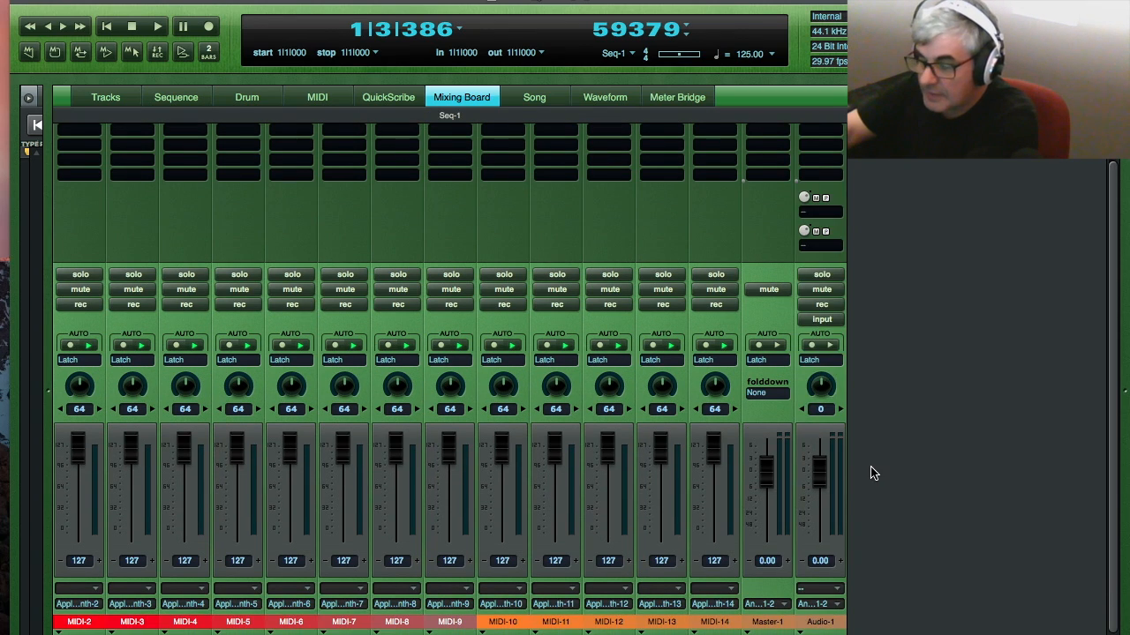
{"action": "key", "text": "ctrl+super+s"}
{"action": "key", "text": "ctrl+super+s"}
{"action": "key", "text": "ctrl+super+s"}
{"action": "key", "text": "ctrl+super+s"}
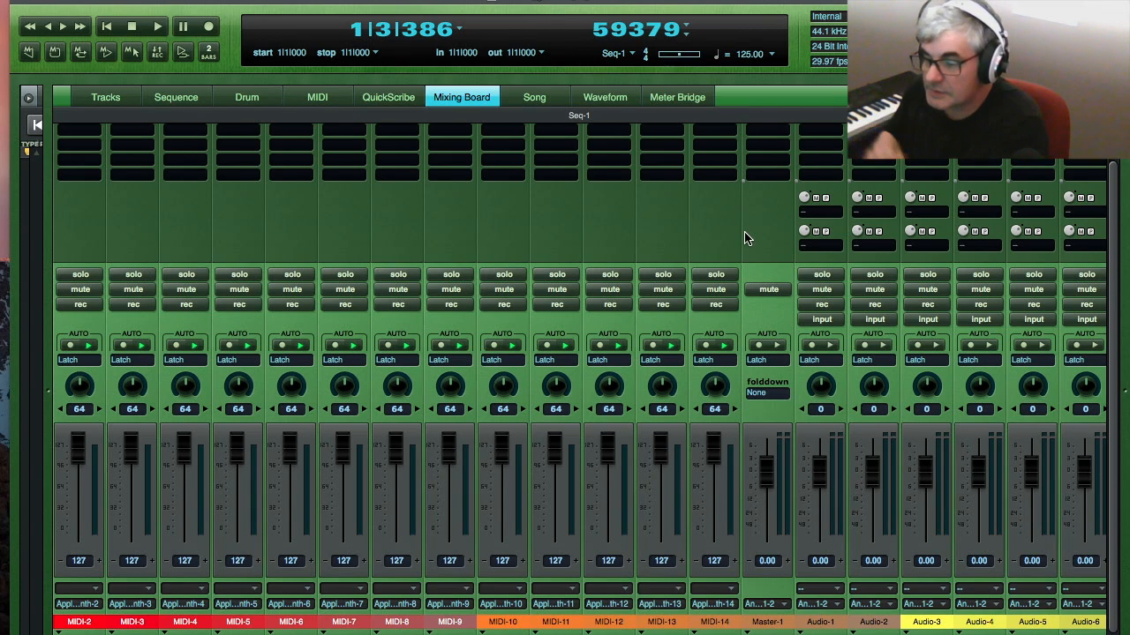
{"action": "scroll", "coordinate": [721, 245], "scroll_direction": "right", "scroll_amount": 4}
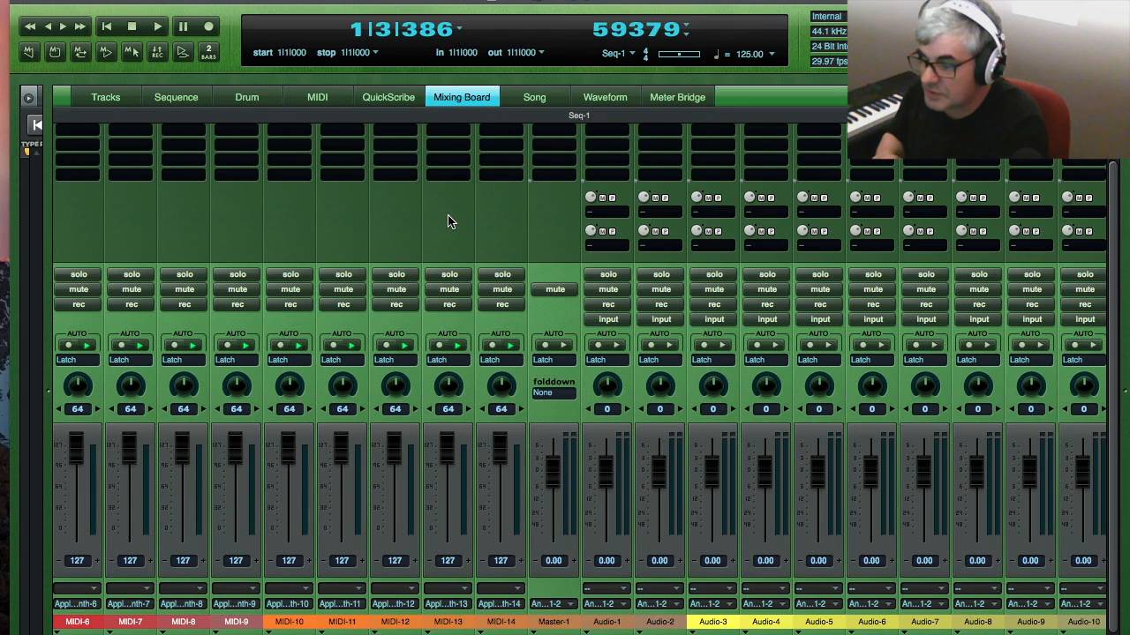
{"action": "scroll", "coordinate": [448, 219], "scroll_direction": "right", "scroll_amount": 2}
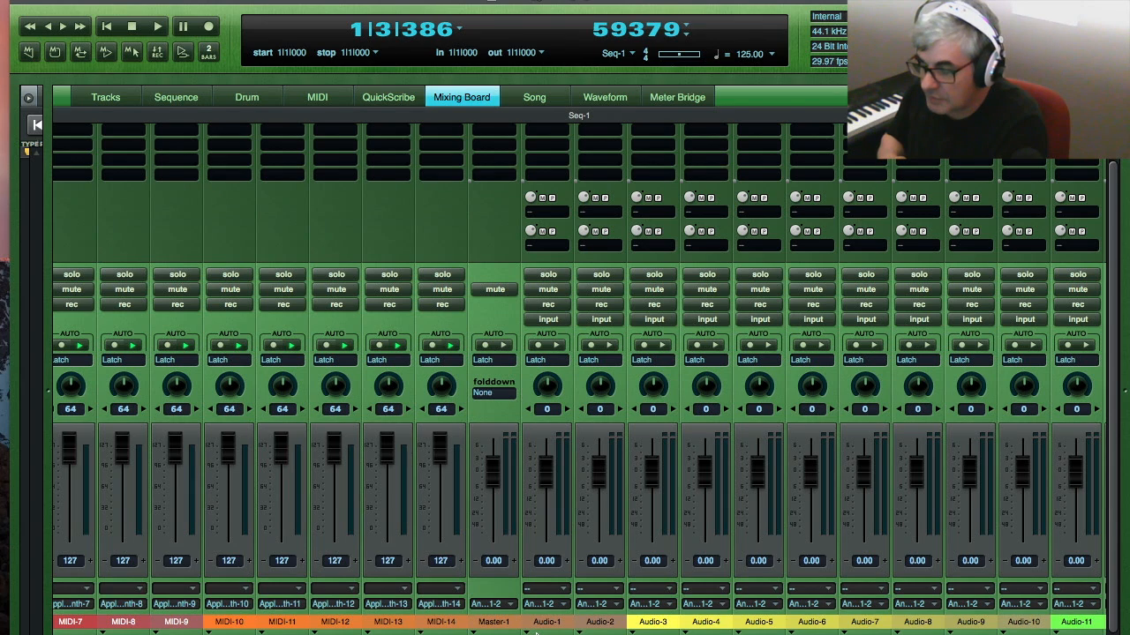
{"action": "scroll", "coordinate": [1031, 582], "scroll_direction": "right", "scroll_amount": 3}
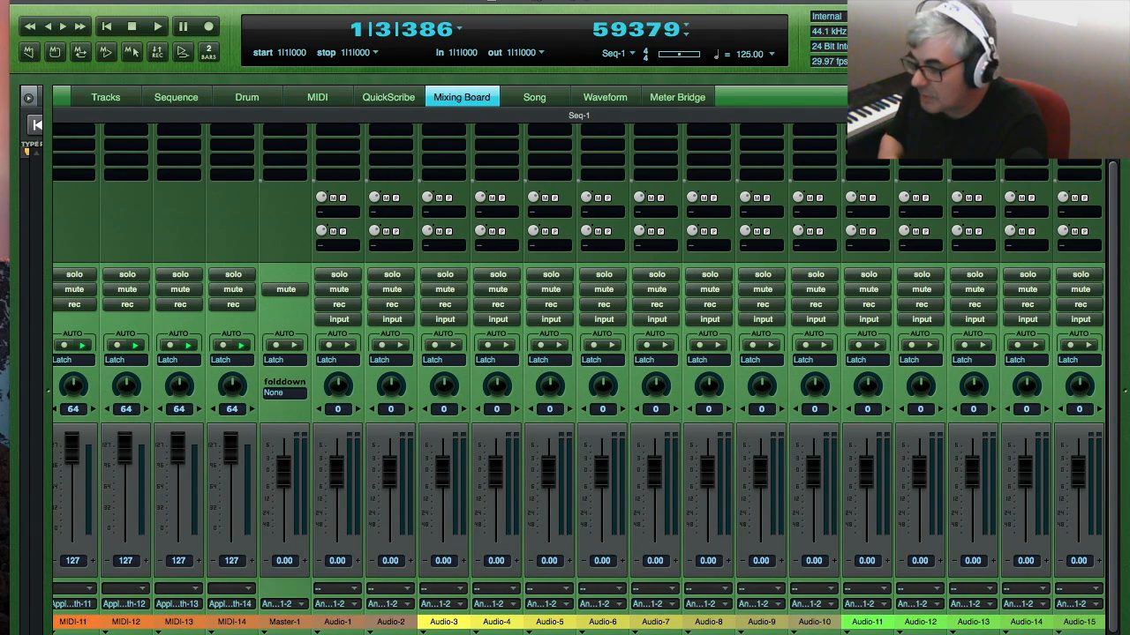
Step: Create a V-Rack and load the stereo Falcon plug-in into its instrument track
{"action": "key", "text": "ctrl+alt+super+v"}
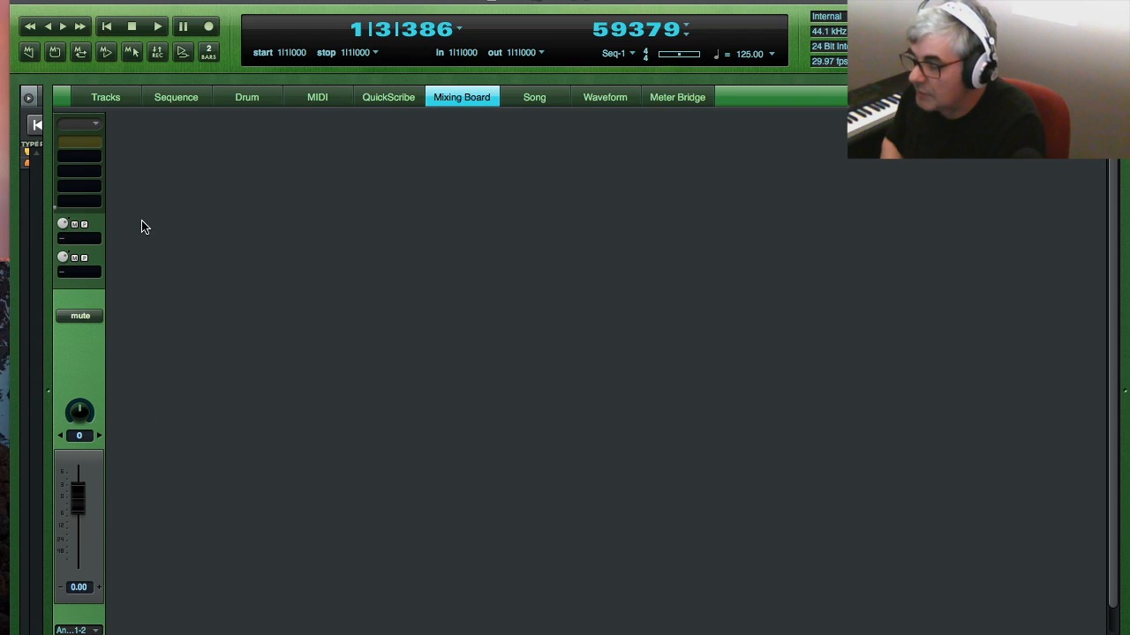
{"action": "left_click", "coordinate": [80, 144]}
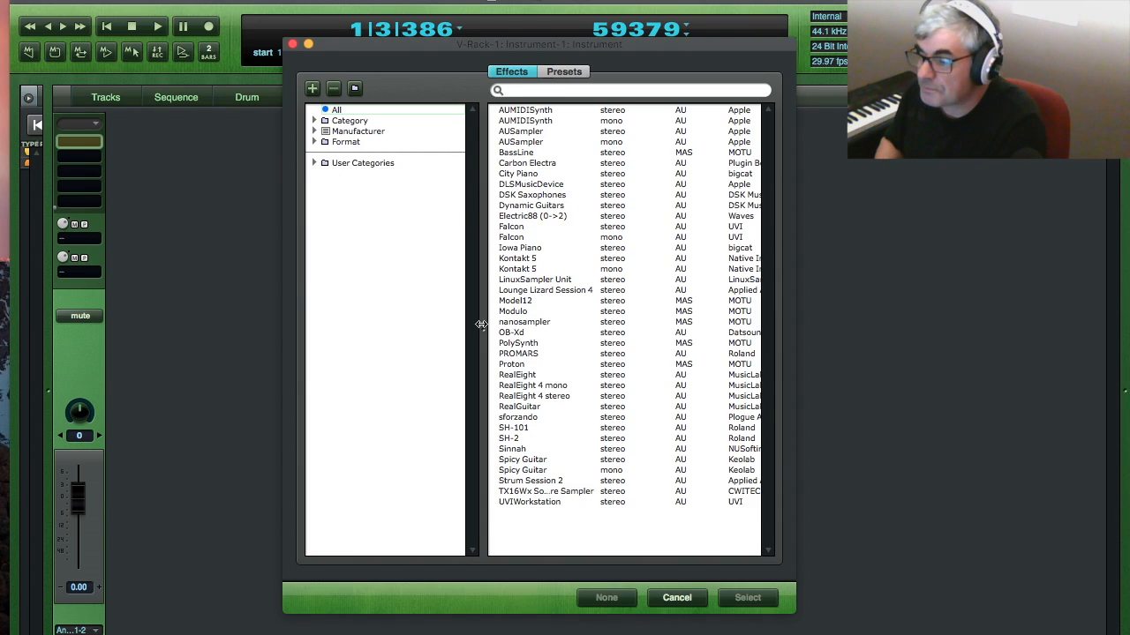
{"action": "left_click", "coordinate": [514, 227]}
{"action": "left_click", "coordinate": [759, 600]}
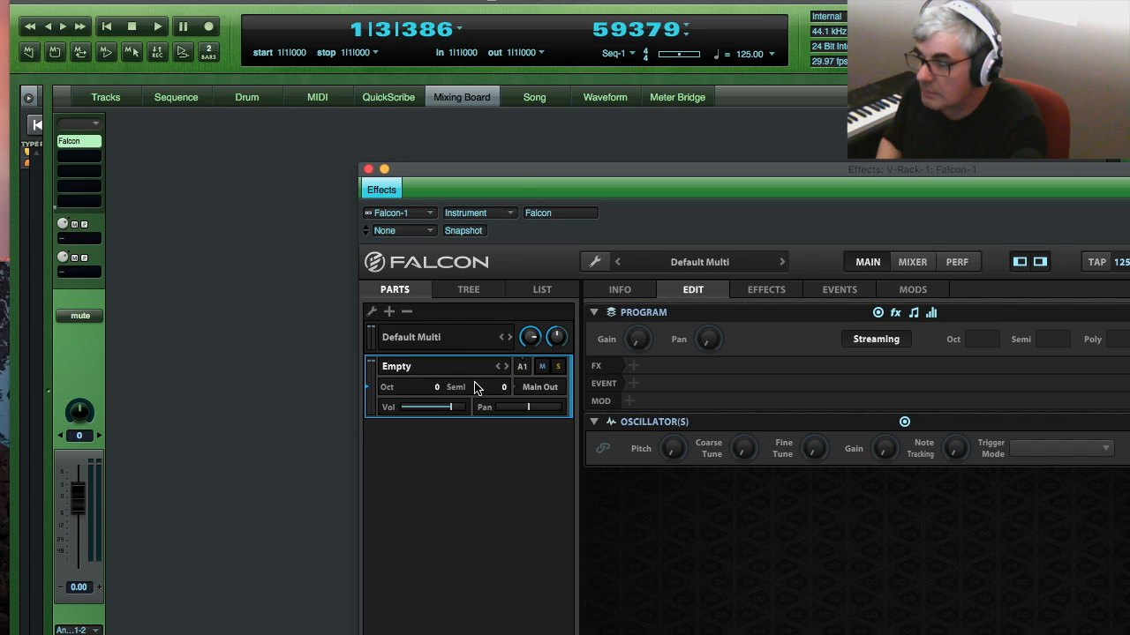
{"action": "left_click_drag", "start_coordinate": [537, 169], "coordinate": [342, 0]}
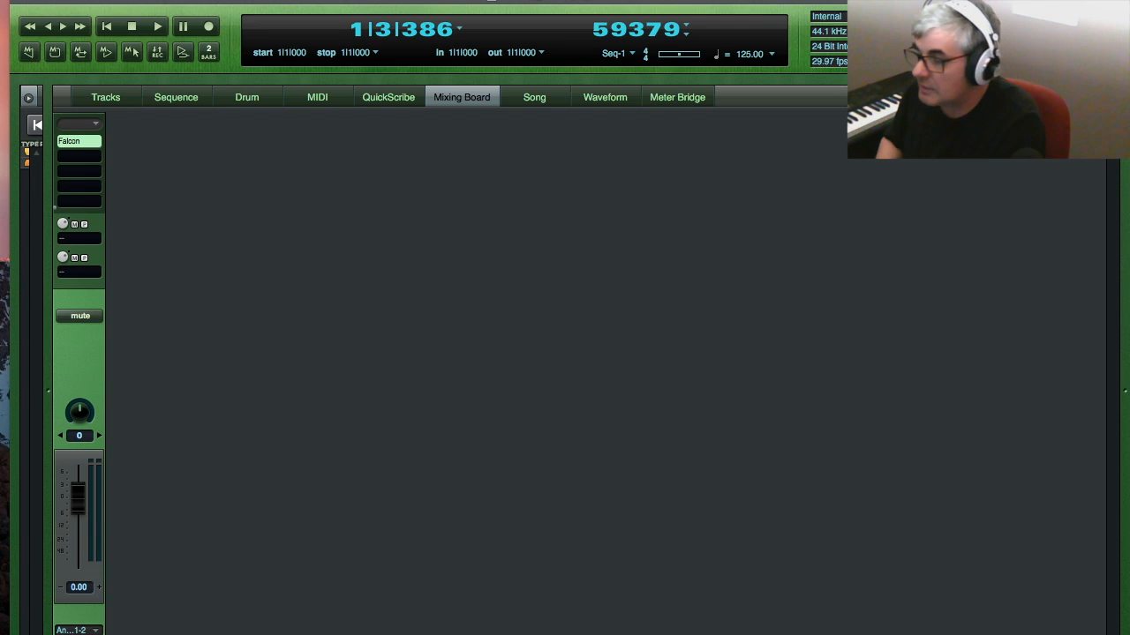
Step: Add a Kontakt 5 (stereo) instrument track to the V-Rack
{"action": "left_click", "coordinate": [148, 247]}
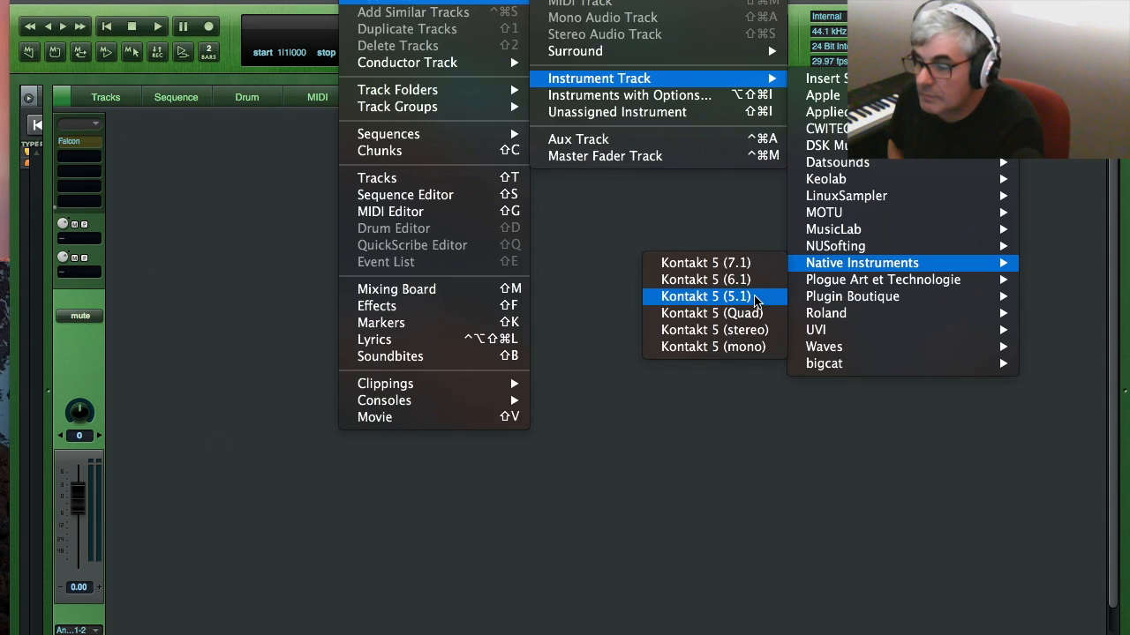
{"action": "left_click", "coordinate": [764, 331]}
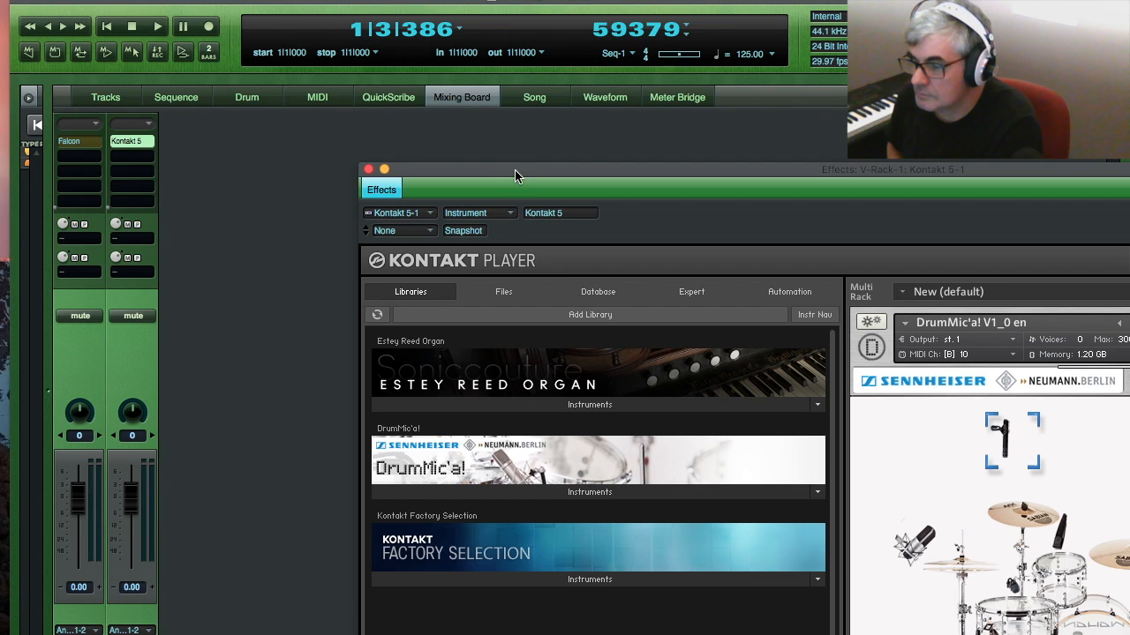
{"action": "left_click_drag", "start_coordinate": [515, 170], "coordinate": [243, 0]}
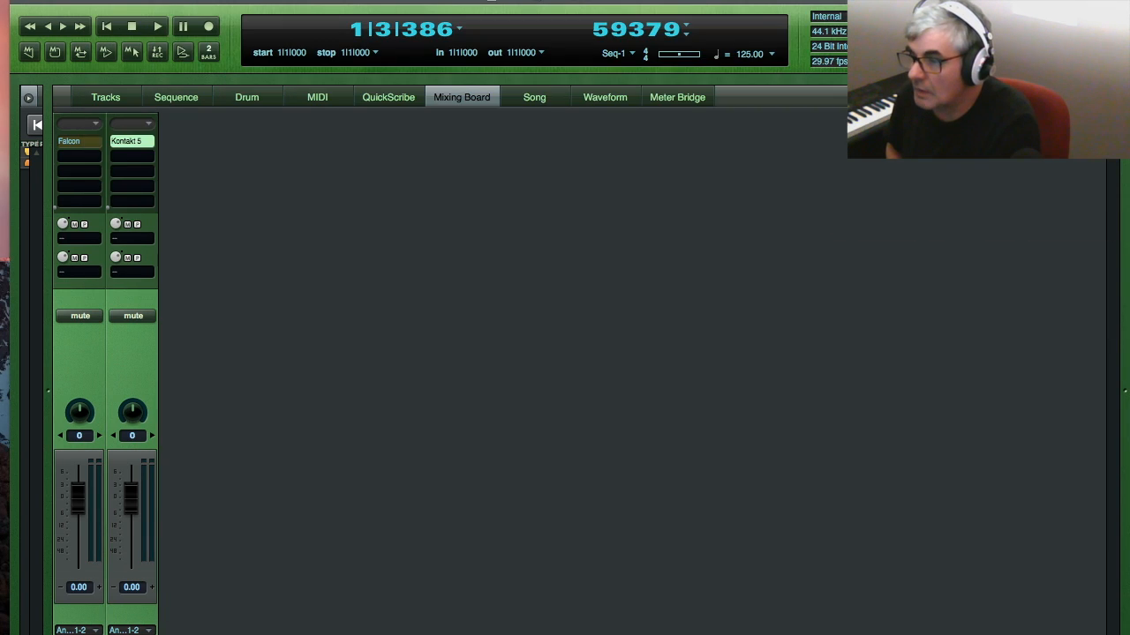
Step: Add a RealGuitar instrument track and three aux tracks to the V-Rack
{"action": "left_click", "coordinate": [220, 163]}
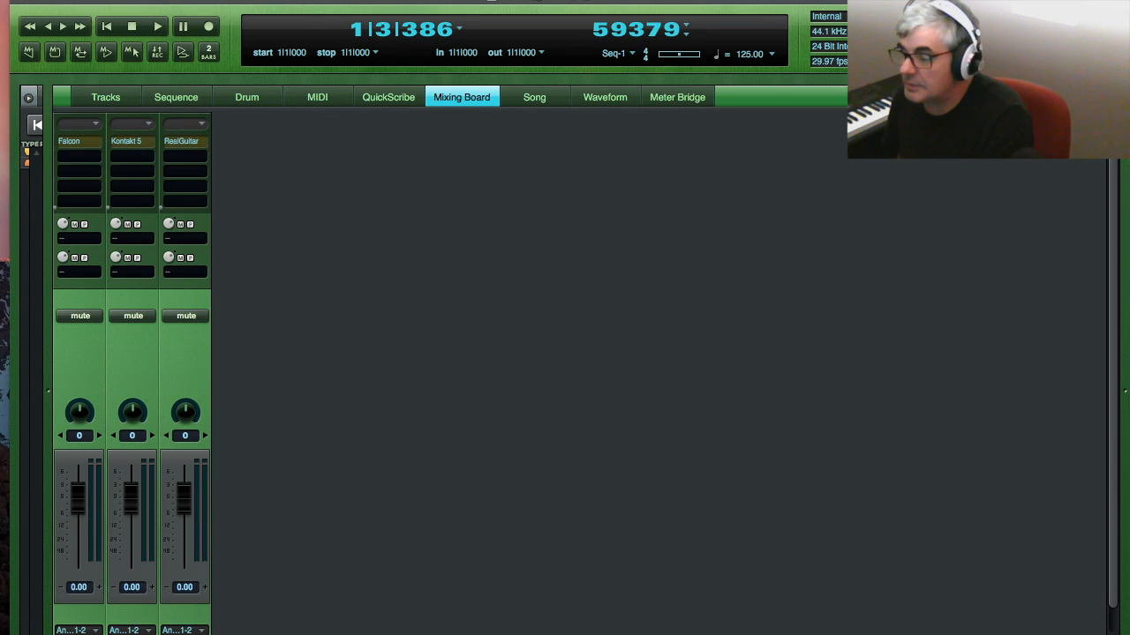
{"action": "left_click", "coordinate": [310, 0]}
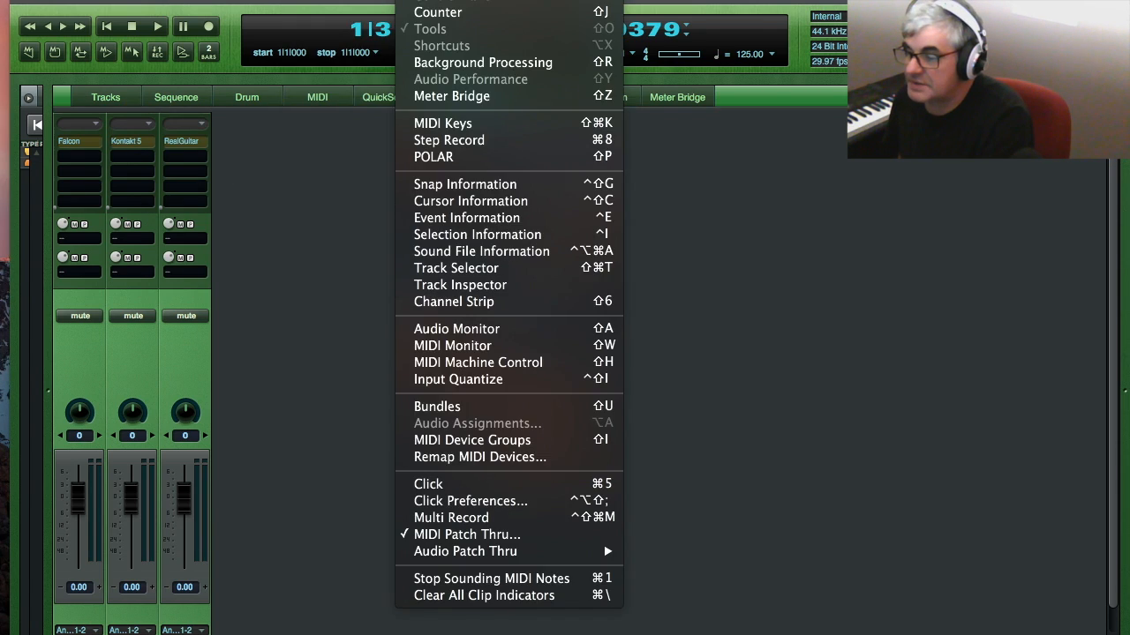
{"action": "mouse_move", "coordinate": [412, 2]}
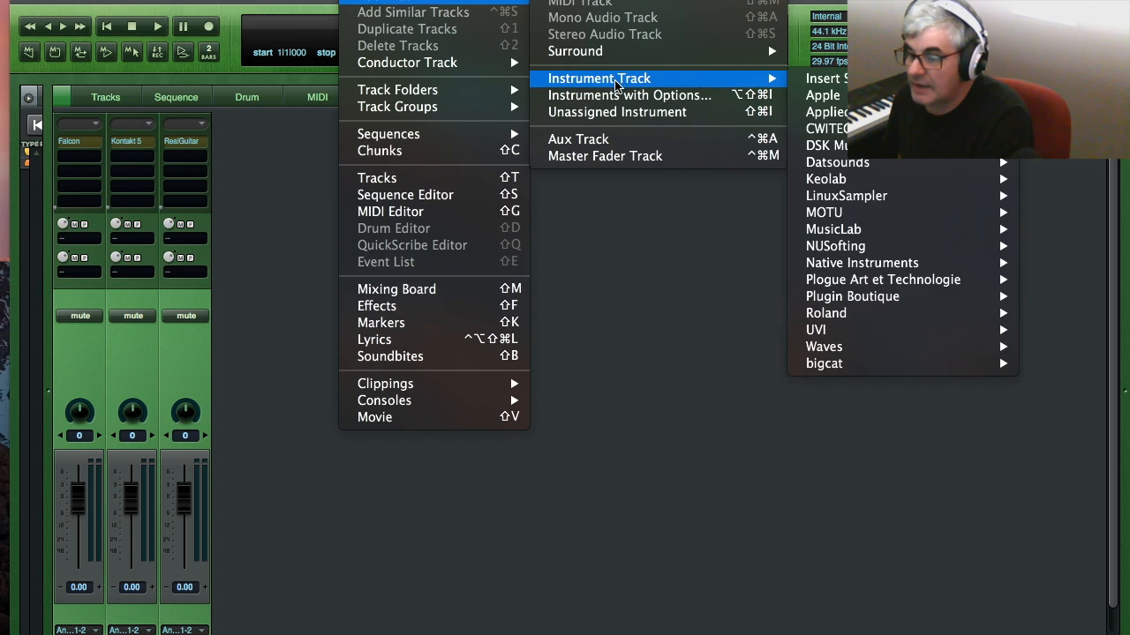
{"action": "left_click", "coordinate": [578, 141]}
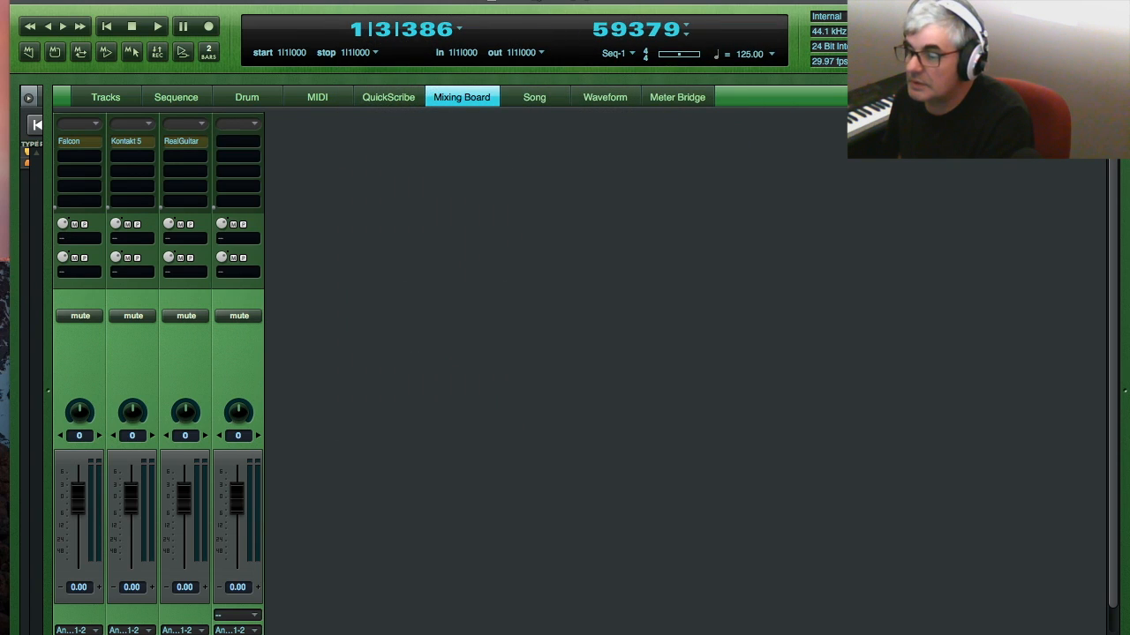
{"action": "left_click", "coordinate": [312, 0]}
{"action": "mouse_move", "coordinate": [369, 0]}
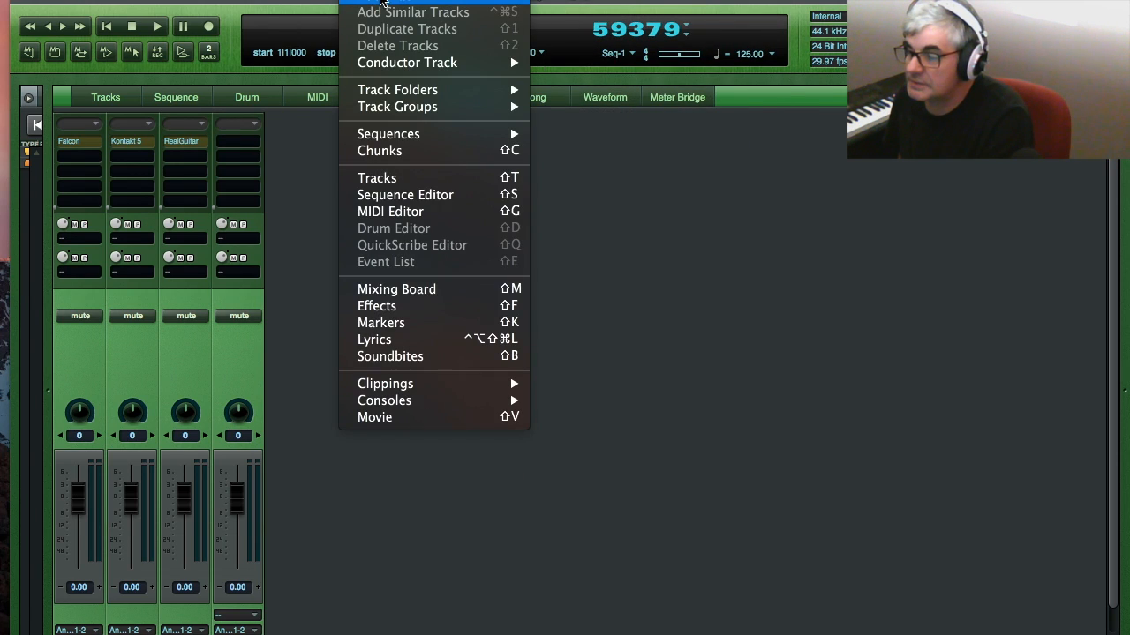
{"action": "left_click", "coordinate": [578, 139]}
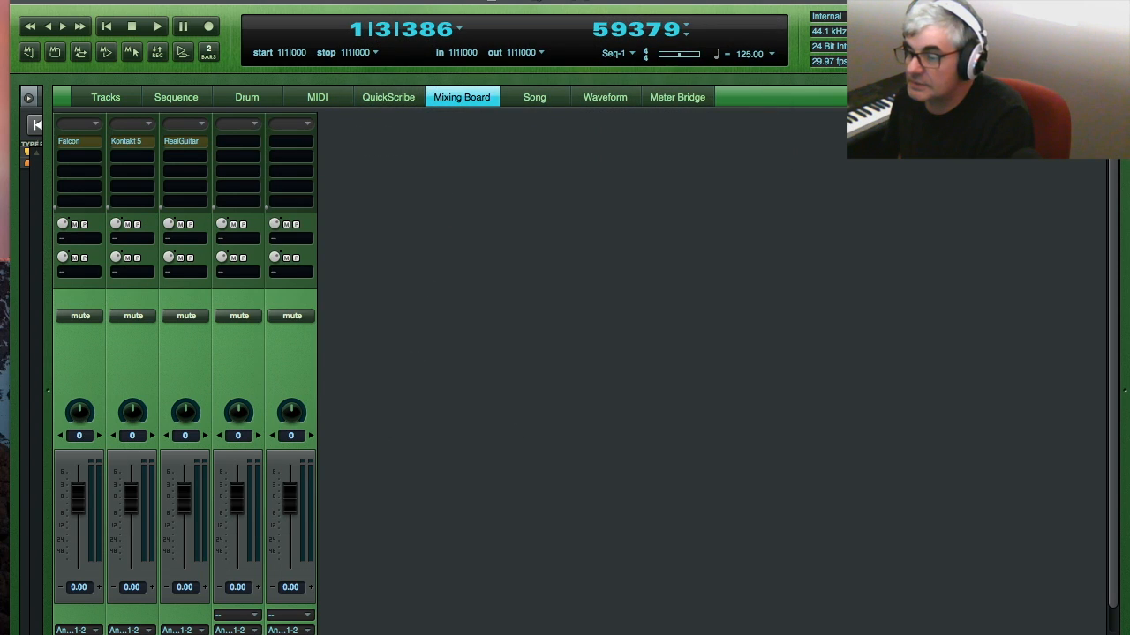
{"action": "left_click", "coordinate": [369, 0]}
{"action": "mouse_move", "coordinate": [371, 2]}
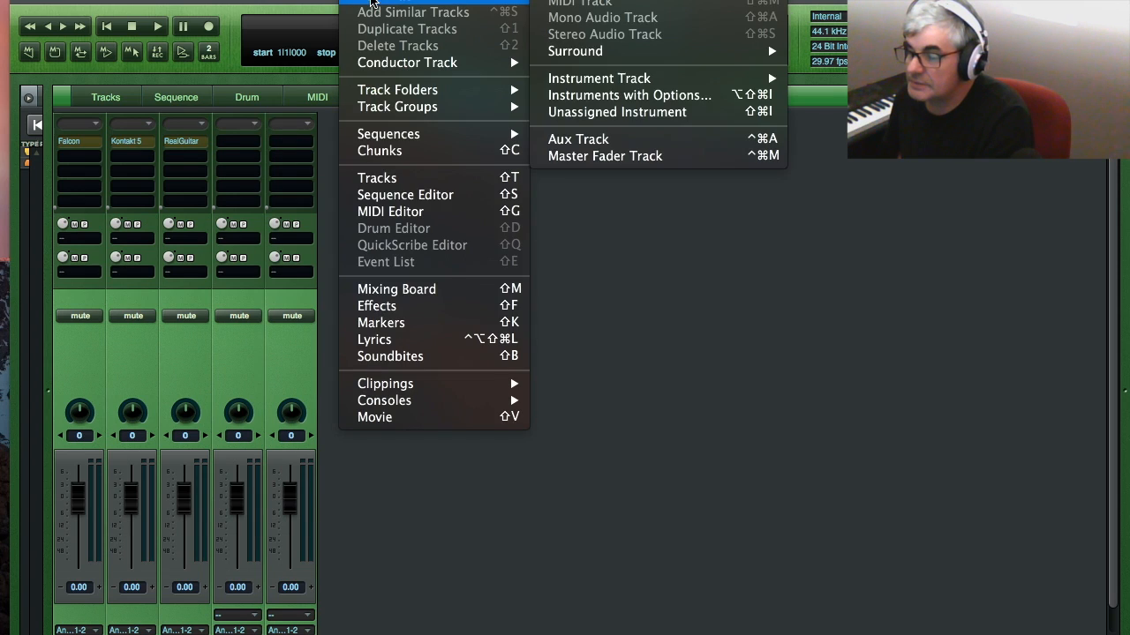
{"action": "left_click", "coordinate": [593, 138]}
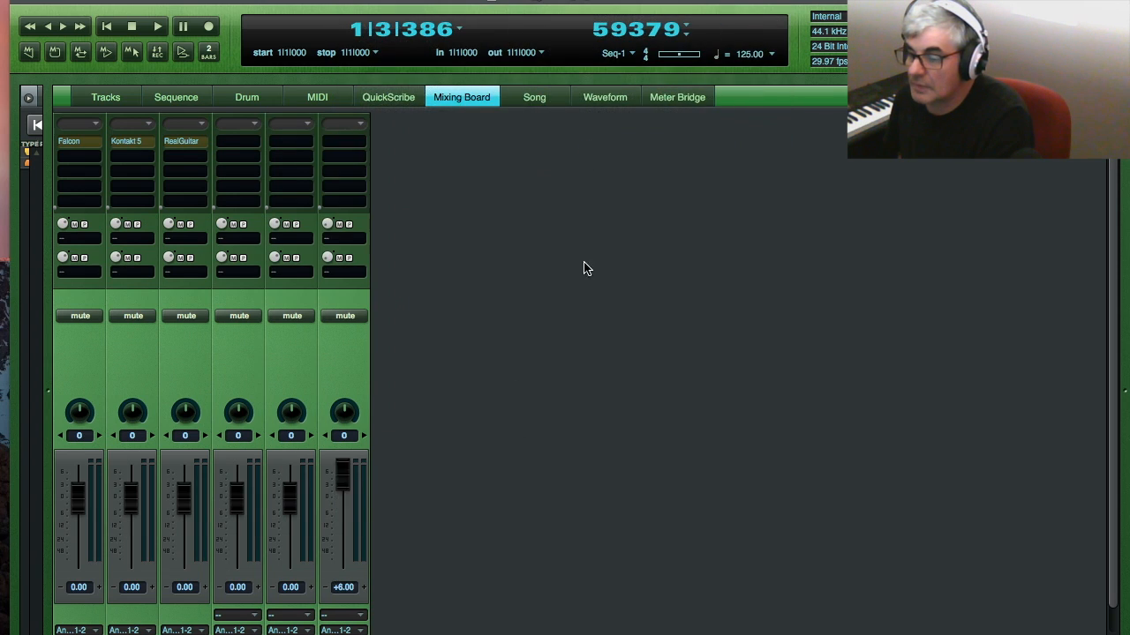
Step: In the sequence editor, assign the MIDI-2 track's output to RealGuitar-1-1
{"action": "left_click", "coordinate": [181, 99]}
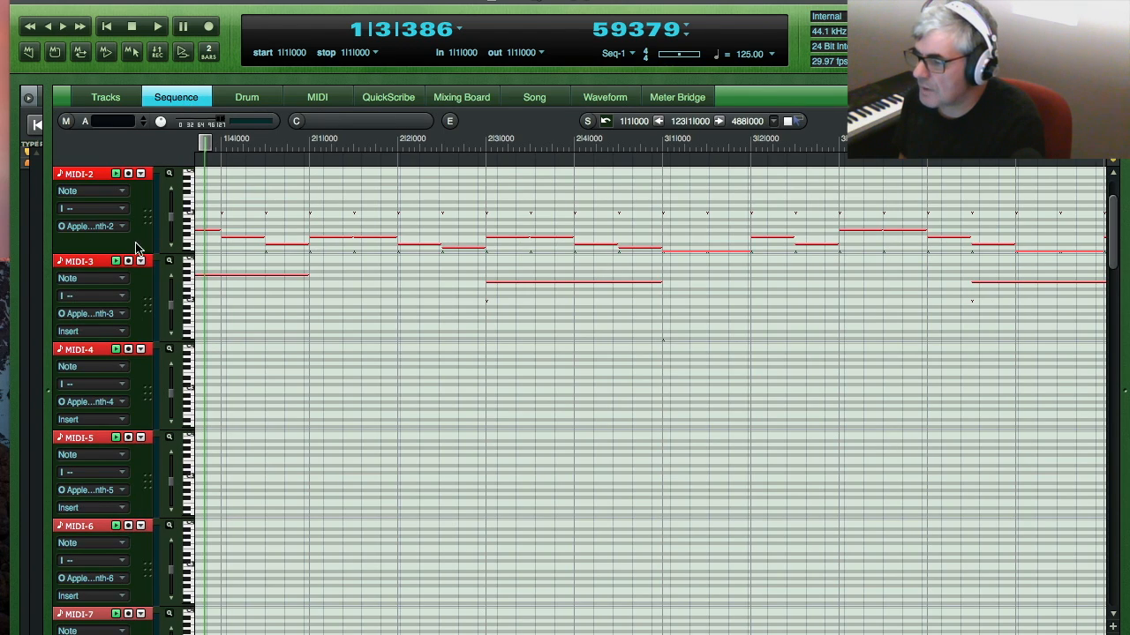
{"action": "left_click", "coordinate": [129, 228]}
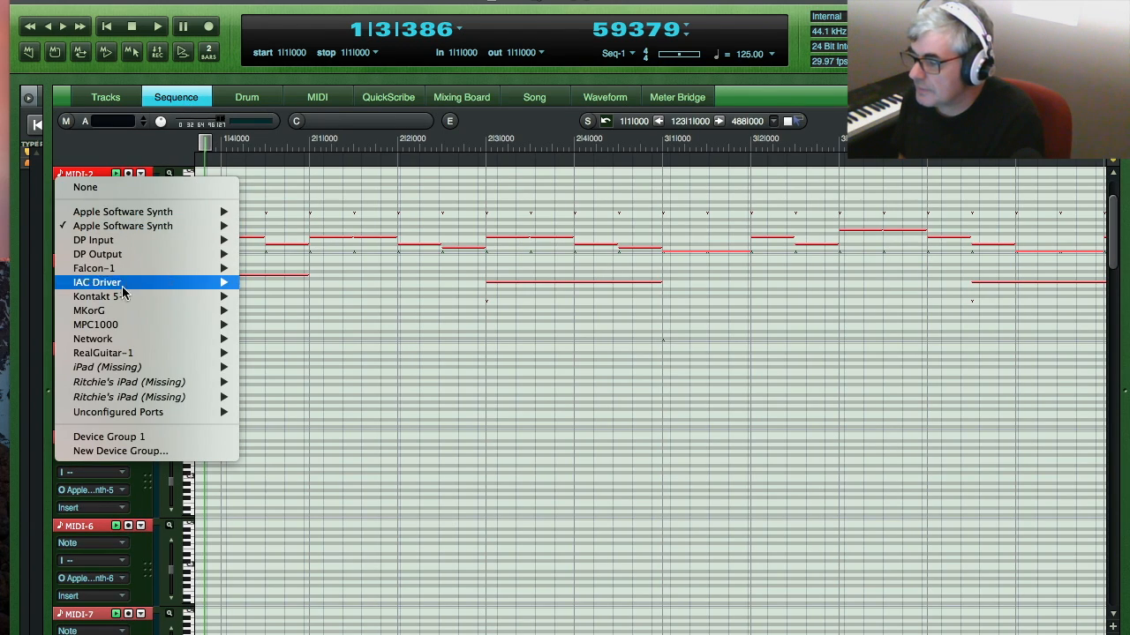
{"action": "mouse_move", "coordinate": [120, 341]}
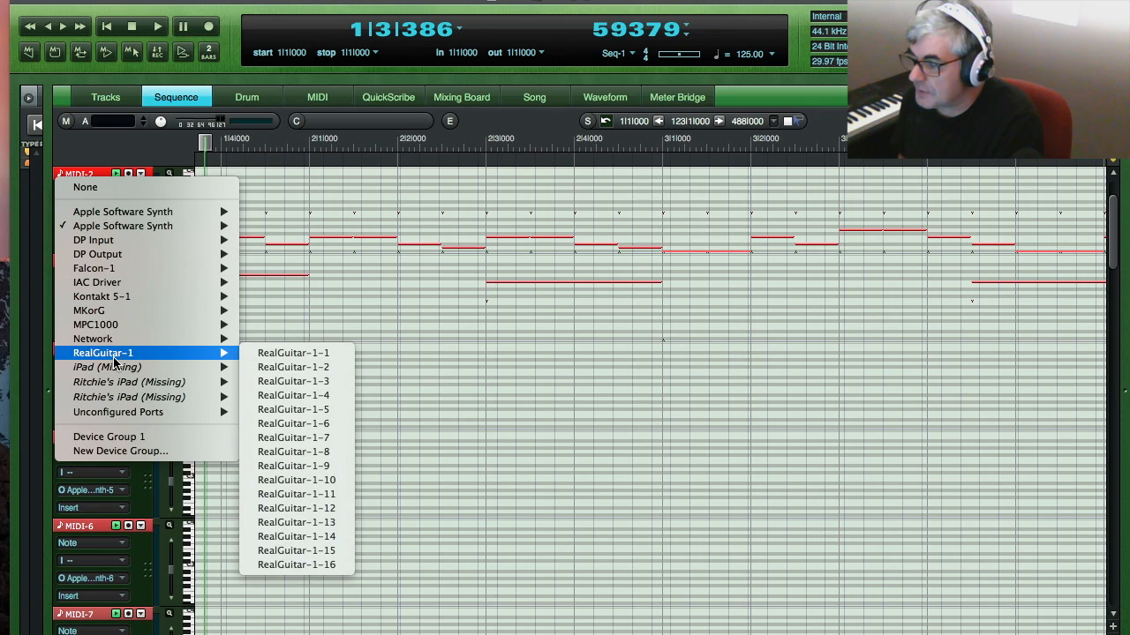
{"action": "left_click", "coordinate": [316, 356]}
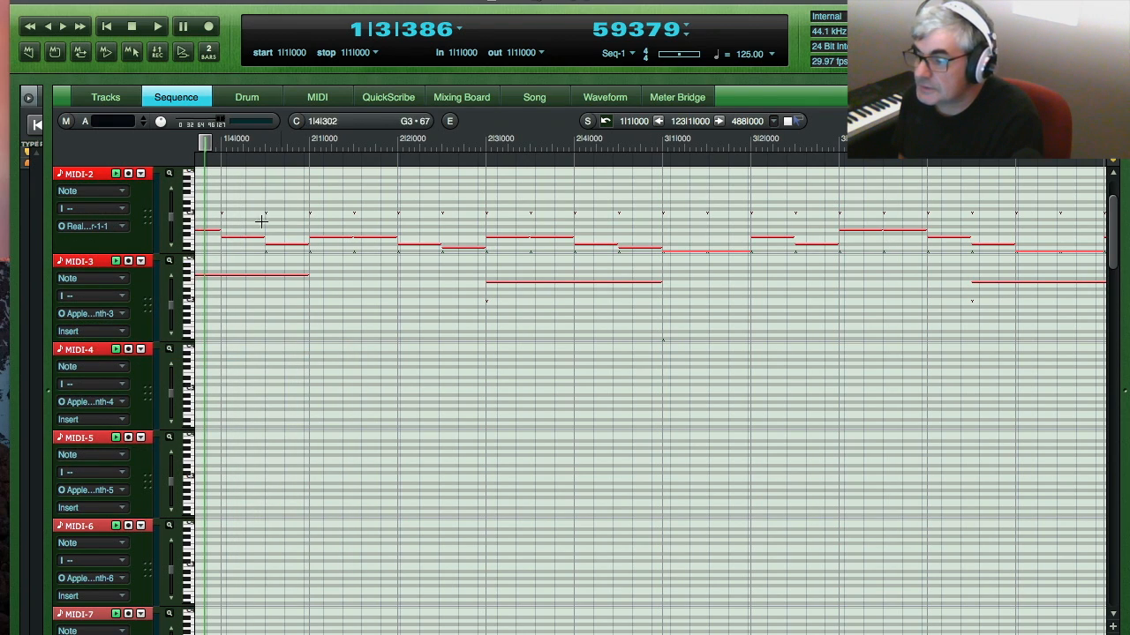
Step: Rename the Audio-1 track as Guitar and set its input to bus 1-2
{"action": "scroll", "coordinate": [137, 428], "scroll_direction": "down", "scroll_amount": 3}
{"action": "scroll", "coordinate": [137, 428], "scroll_direction": "down", "scroll_amount": 9}
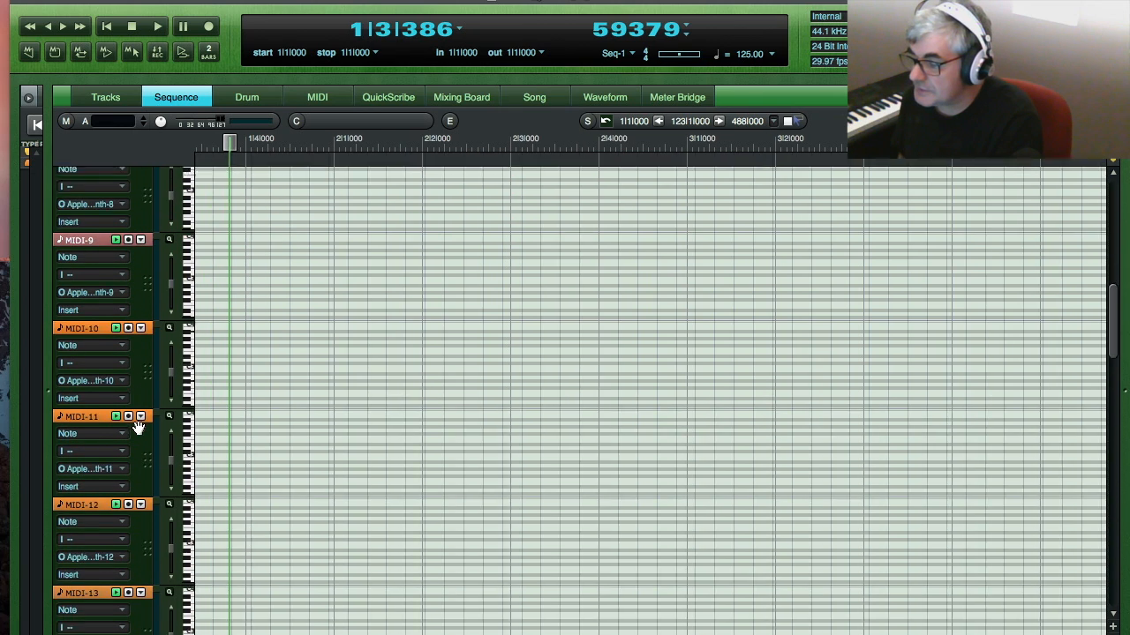
{"action": "scroll", "coordinate": [137, 433], "scroll_direction": "down", "scroll_amount": 3}
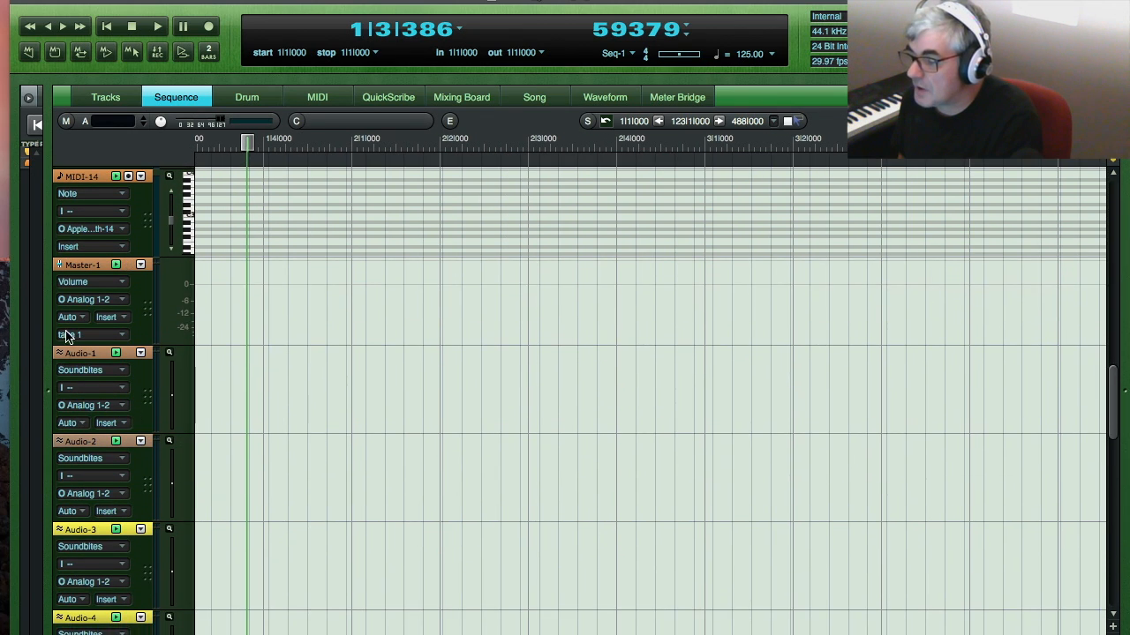
{"action": "double_click", "coordinate": [66, 353]}
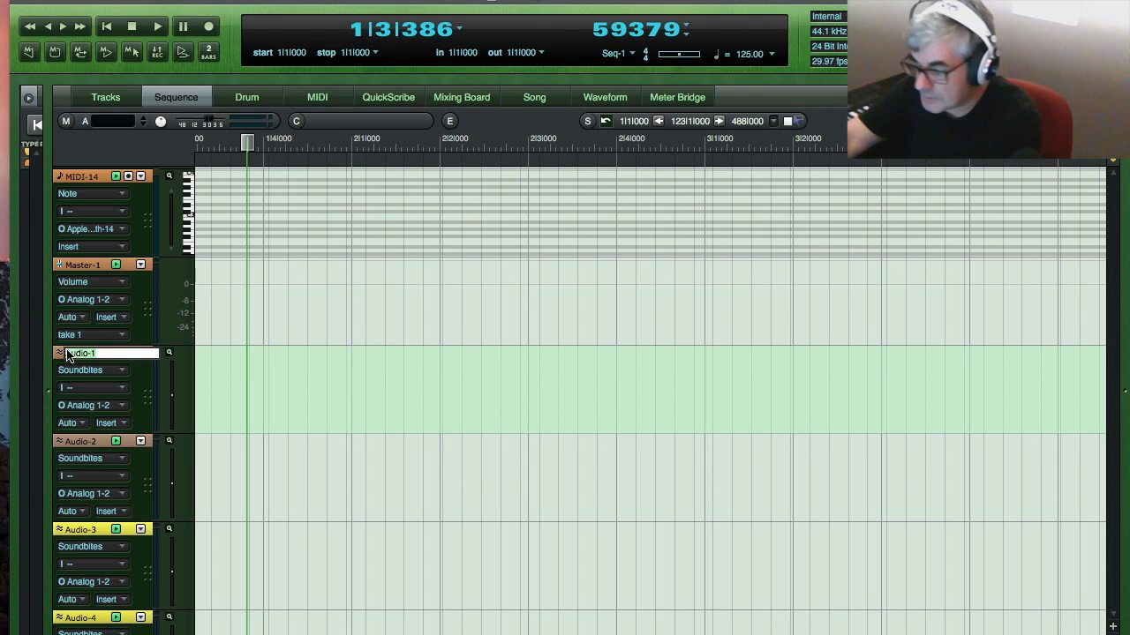
{"action": "type", "text": "Guitar"}
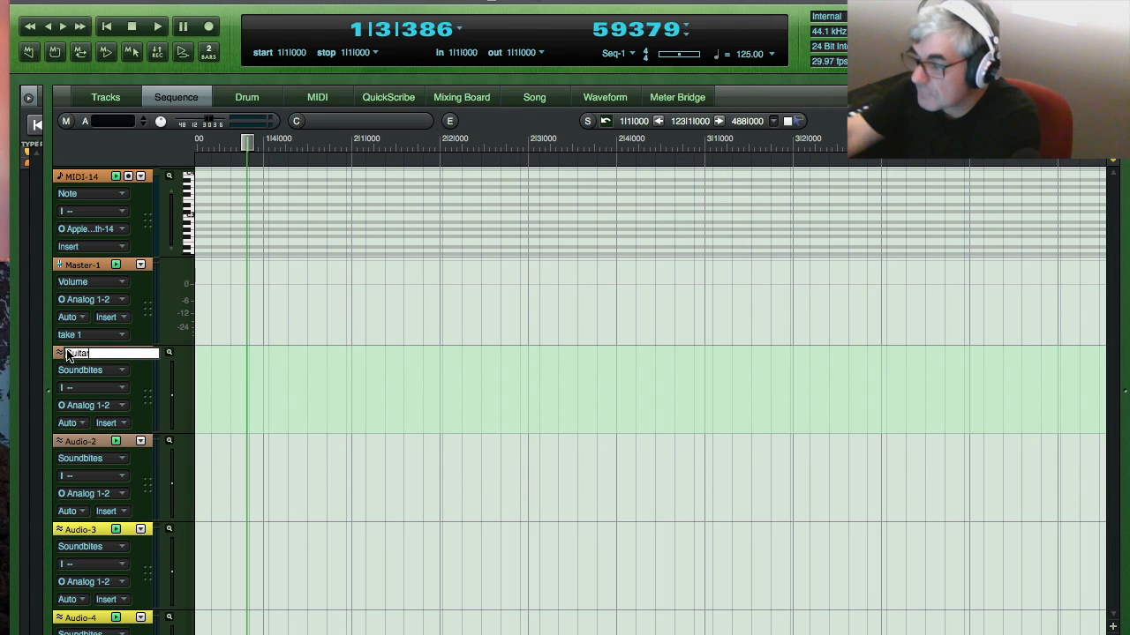
{"action": "left_click", "coordinate": [89, 387]}
{"action": "mouse_move", "coordinate": [158, 413]}
{"action": "left_click", "coordinate": [286, 394]}
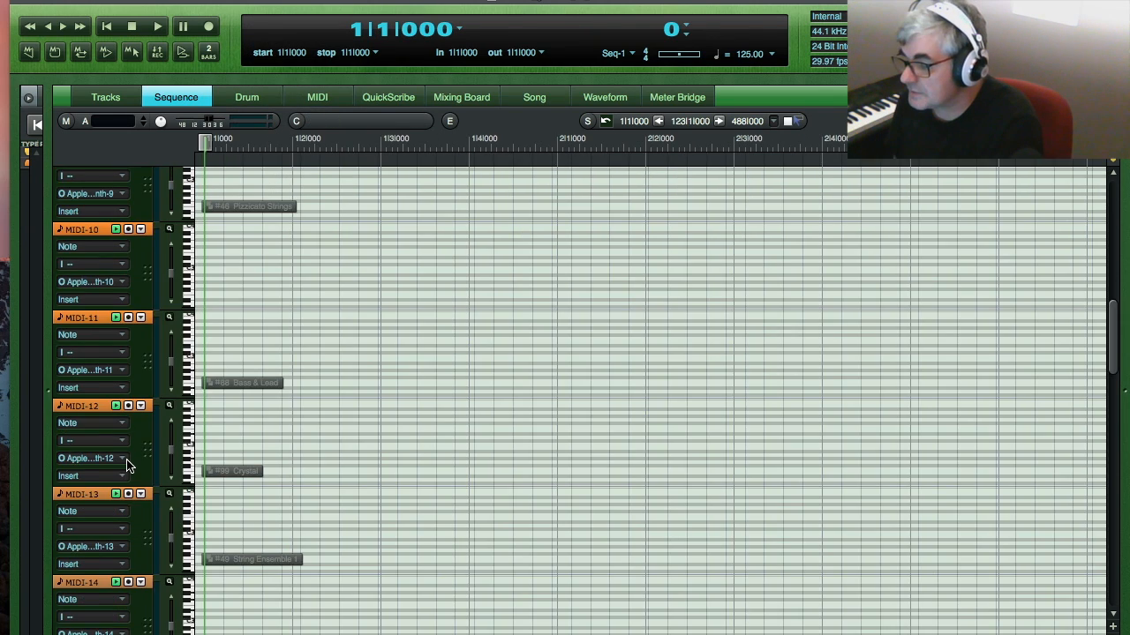
Step: Play the sequence from the start to check the signal on the Guitar audio track, and stop playback
{"action": "scroll", "coordinate": [129, 464], "scroll_direction": "down", "scroll_amount": 5}
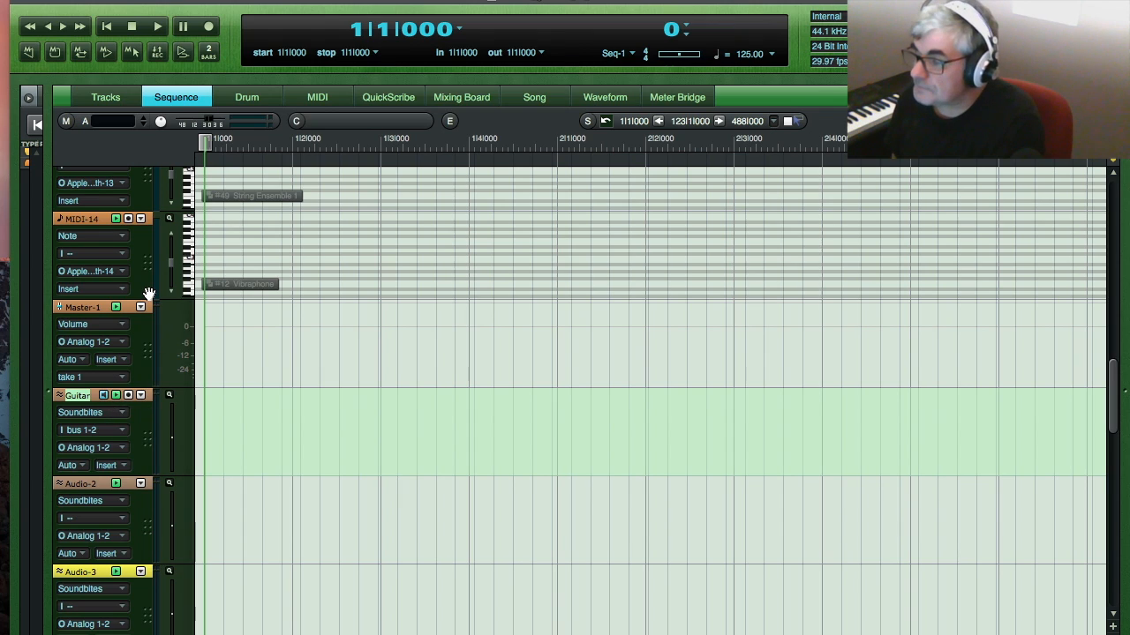
{"action": "left_click", "coordinate": [158, 28]}
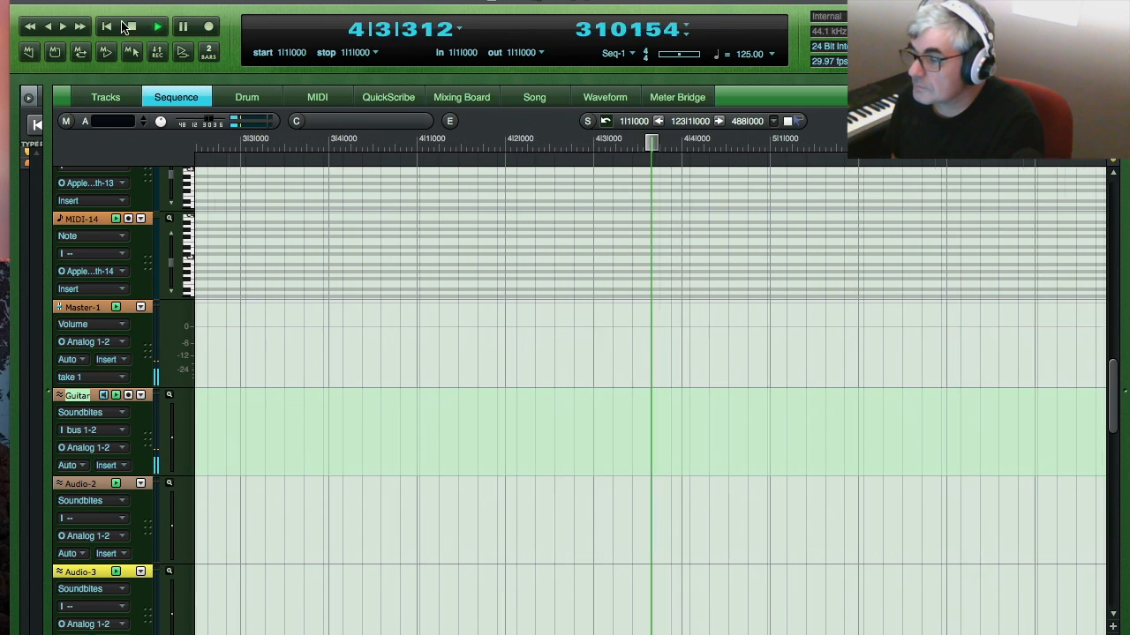
{"action": "left_click", "coordinate": [129, 26]}
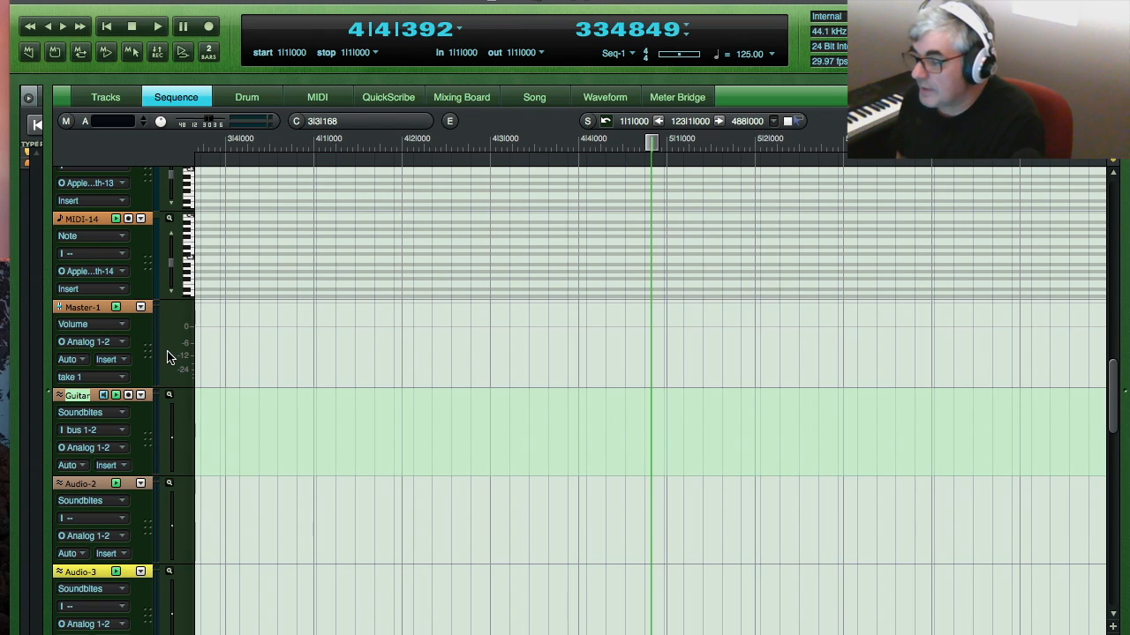
Step: Hide MIDI-3 to MIDI-14, Master-1 and Audio-2 to Audio-15 in the sequence editor
{"action": "double_click", "coordinate": [49, 391]}
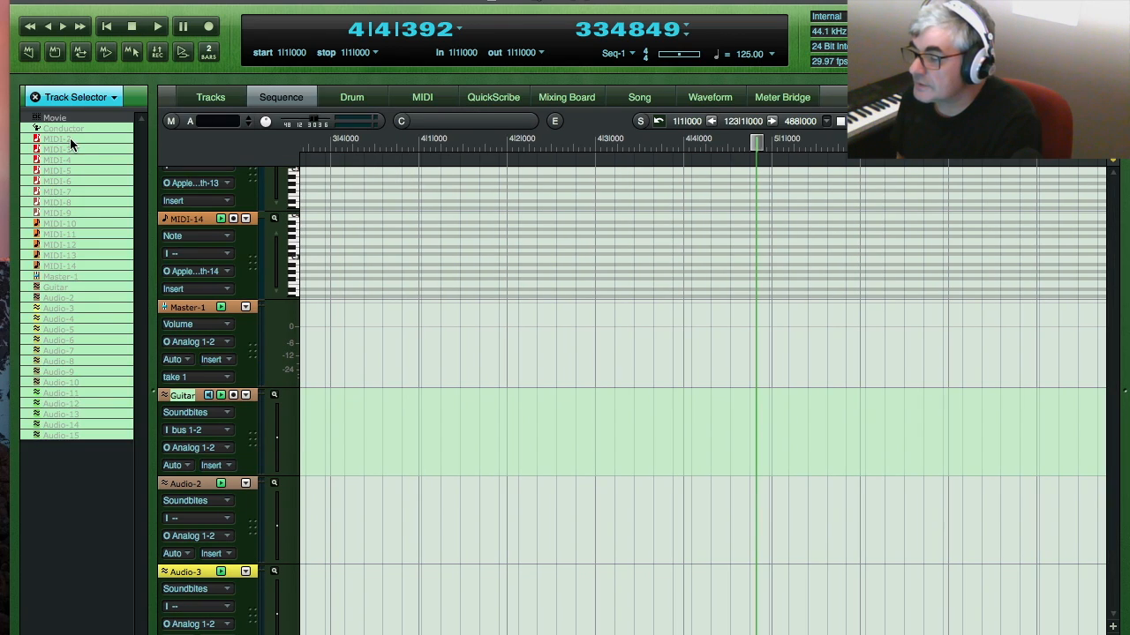
{"action": "left_click_drag", "start_coordinate": [70, 149], "coordinate": [77, 263]}
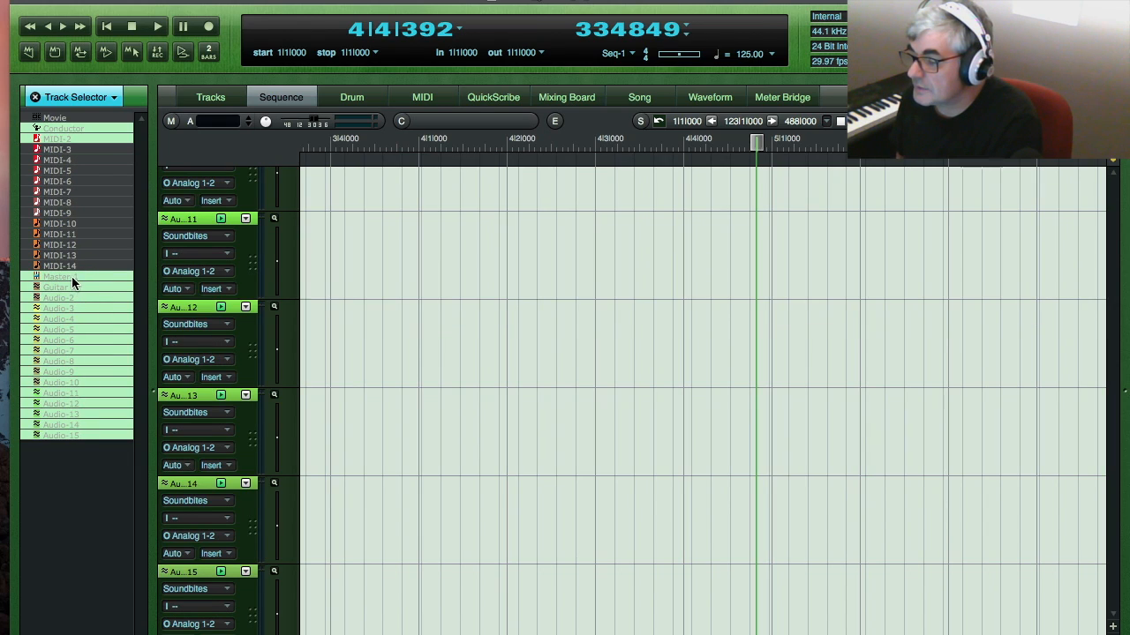
{"action": "left_click", "coordinate": [71, 276]}
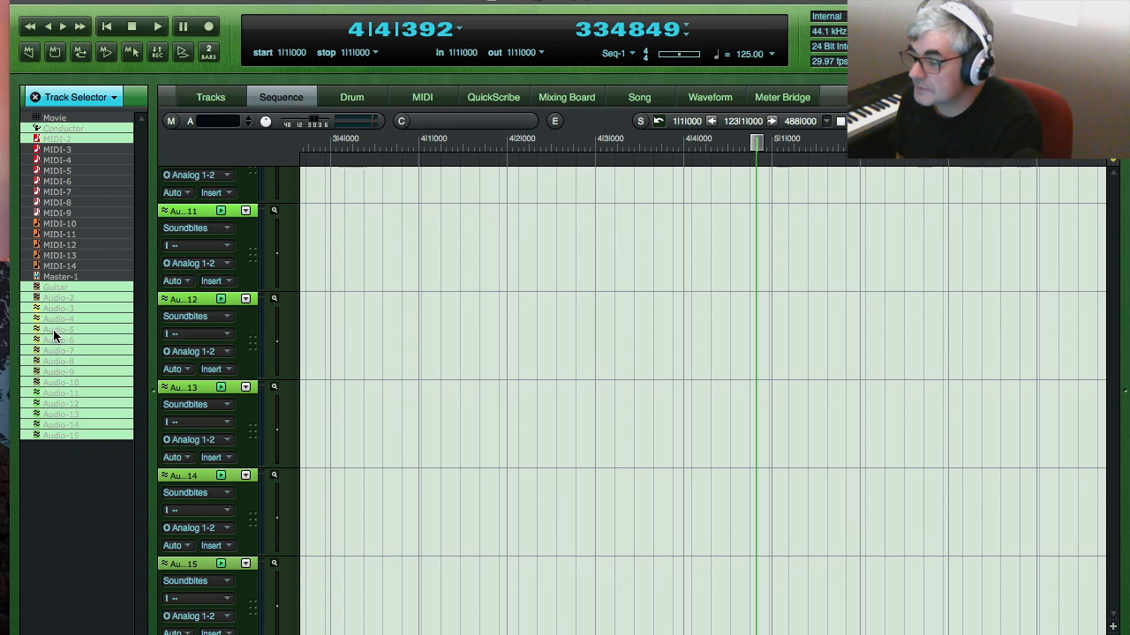
{"action": "left_click_drag", "start_coordinate": [62, 306], "coordinate": [67, 441]}
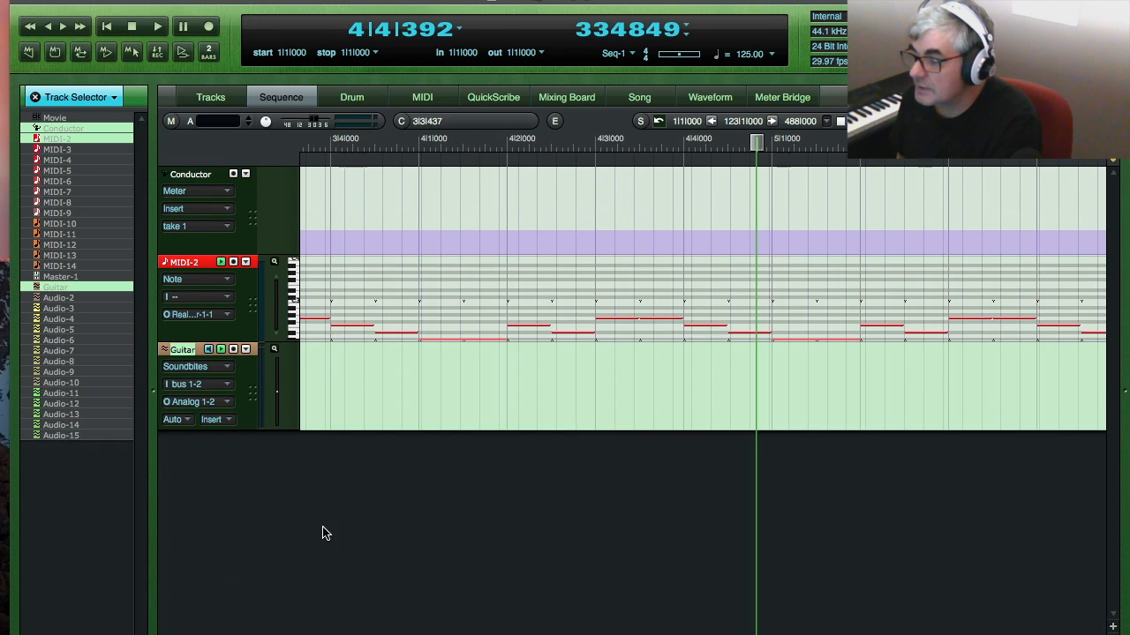
Step: Rename the MIDI-2 track as Guitar 1 and the Guitar audio track as guitar
{"action": "left_click", "coordinate": [187, 262]}
{"action": "left_click", "coordinate": [193, 266], "text": "alt"}
{"action": "type", "text": "Guita"}
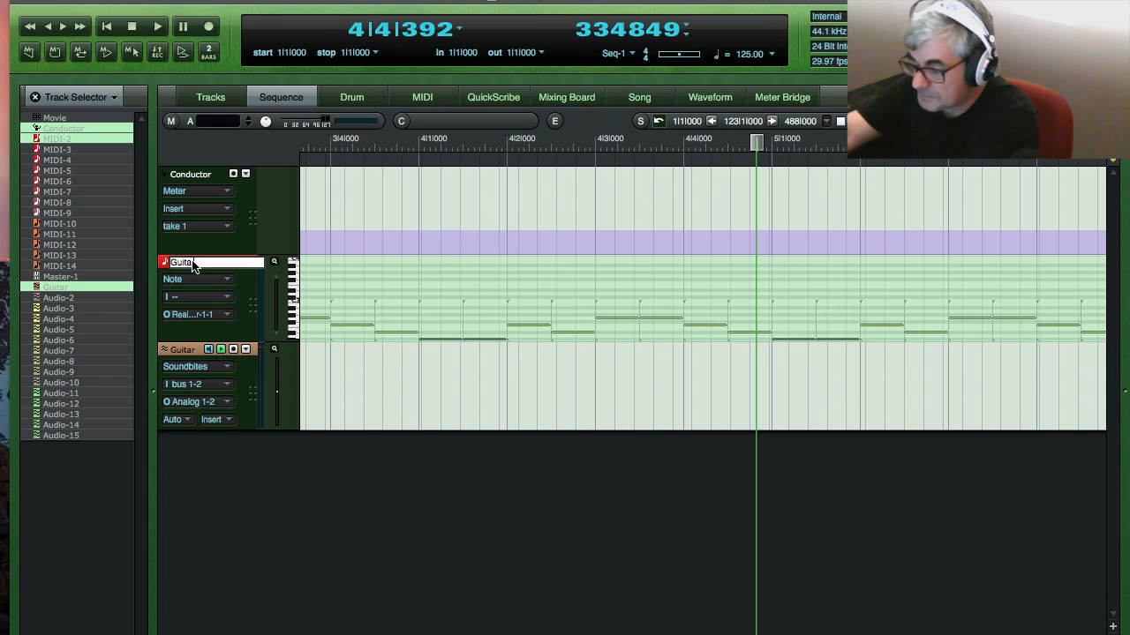
{"action": "type", "text": "r 1"}
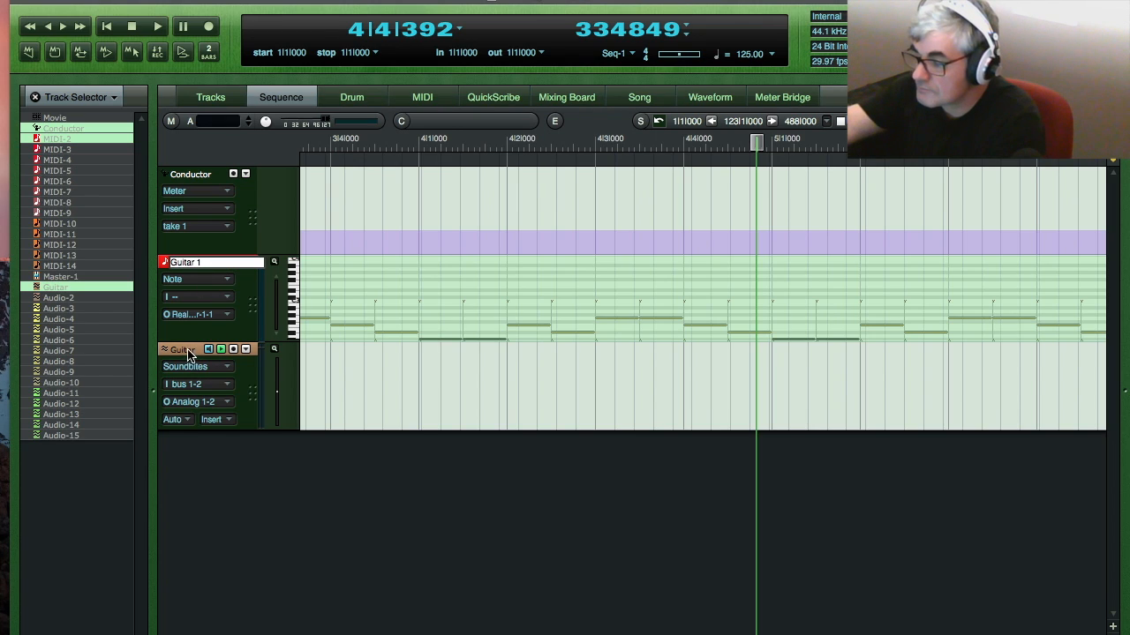
{"action": "key", "text": "Return"}
{"action": "left_click", "coordinate": [187, 350], "text": "alt"}
{"action": "type", "text": "gu"}
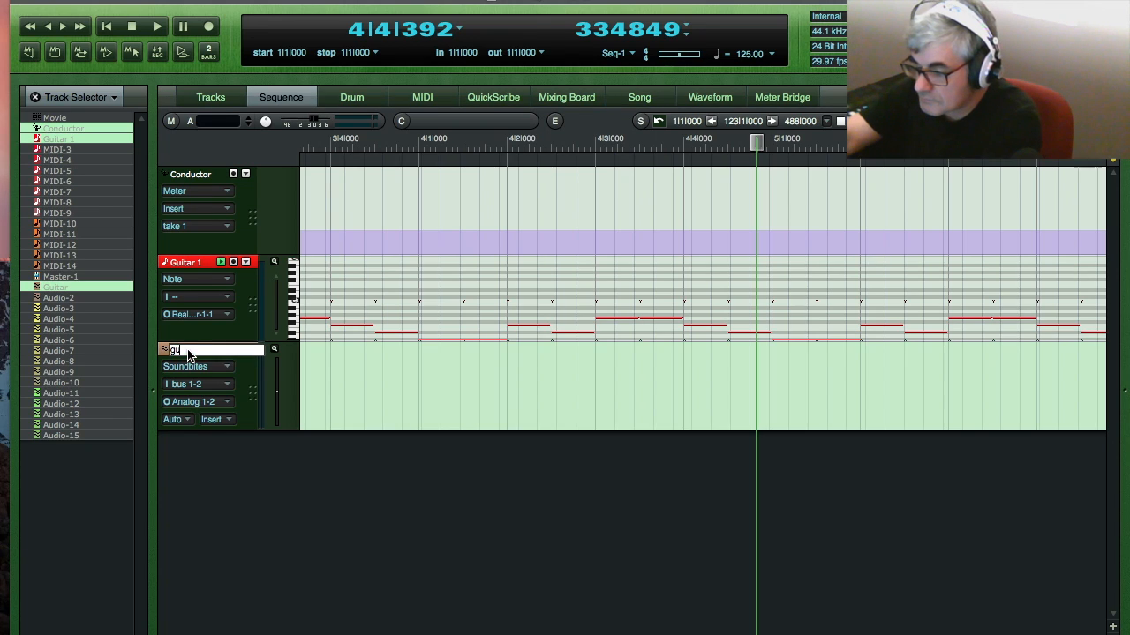
{"action": "type", "text": "itar"}
{"action": "key", "text": "Return"}
Step: Hide the MIDI-3 to MIDI-14 and Audio-2 to Audio-15 channels in the mixing board
{"action": "left_click", "coordinate": [561, 96]}
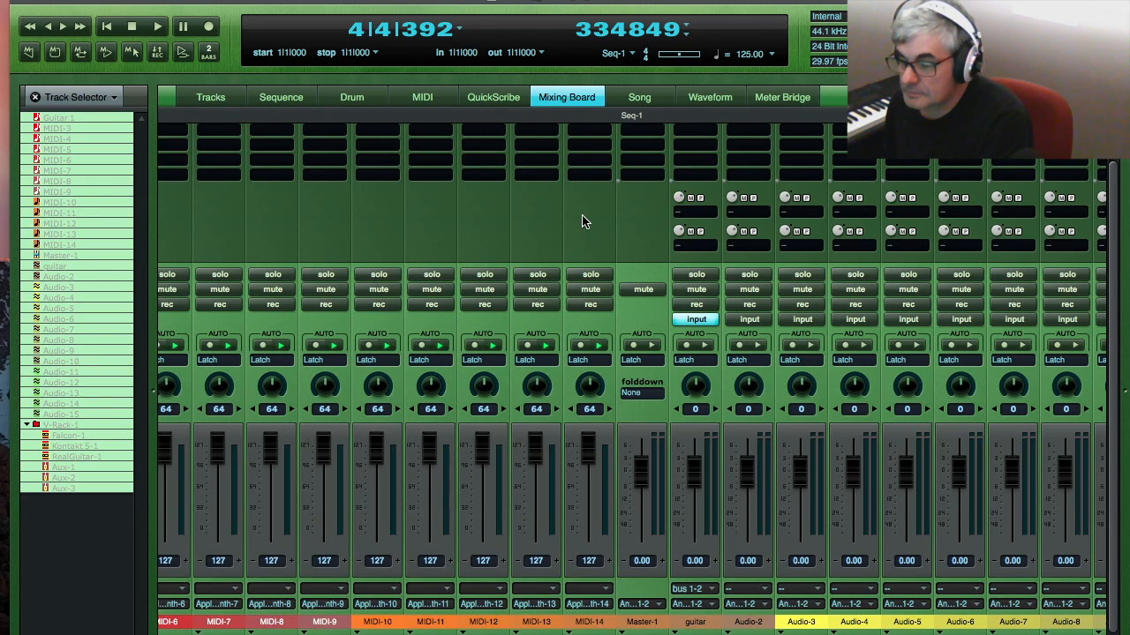
{"action": "left_click_drag", "start_coordinate": [79, 131], "coordinate": [85, 411]}
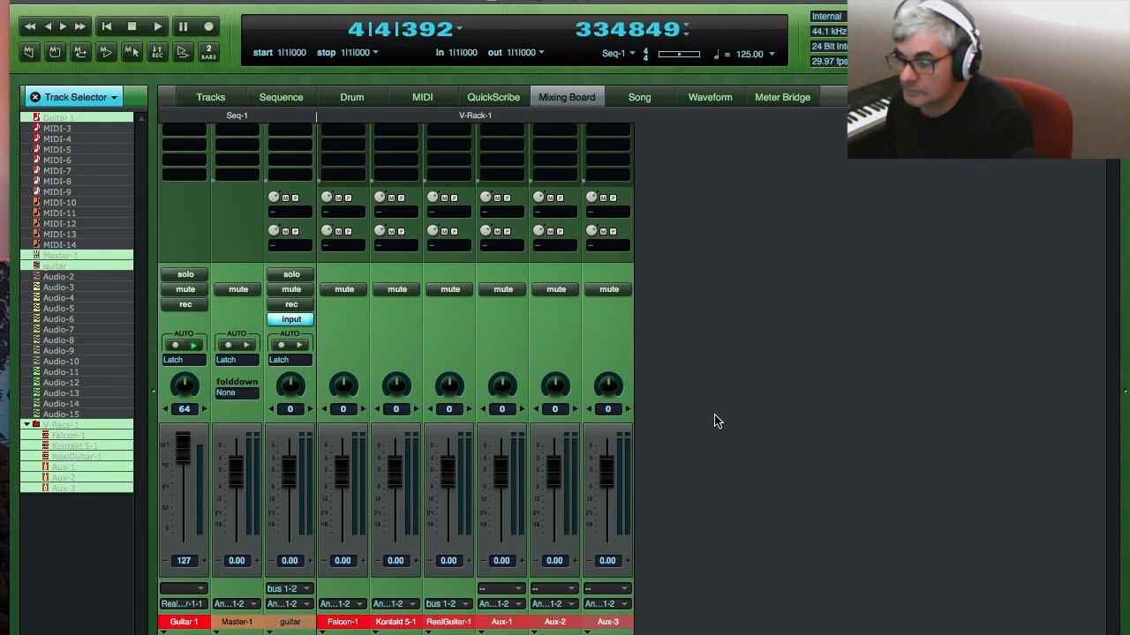
{"action": "scroll", "coordinate": [715, 415], "scroll_direction": "up", "scroll_amount": 3}
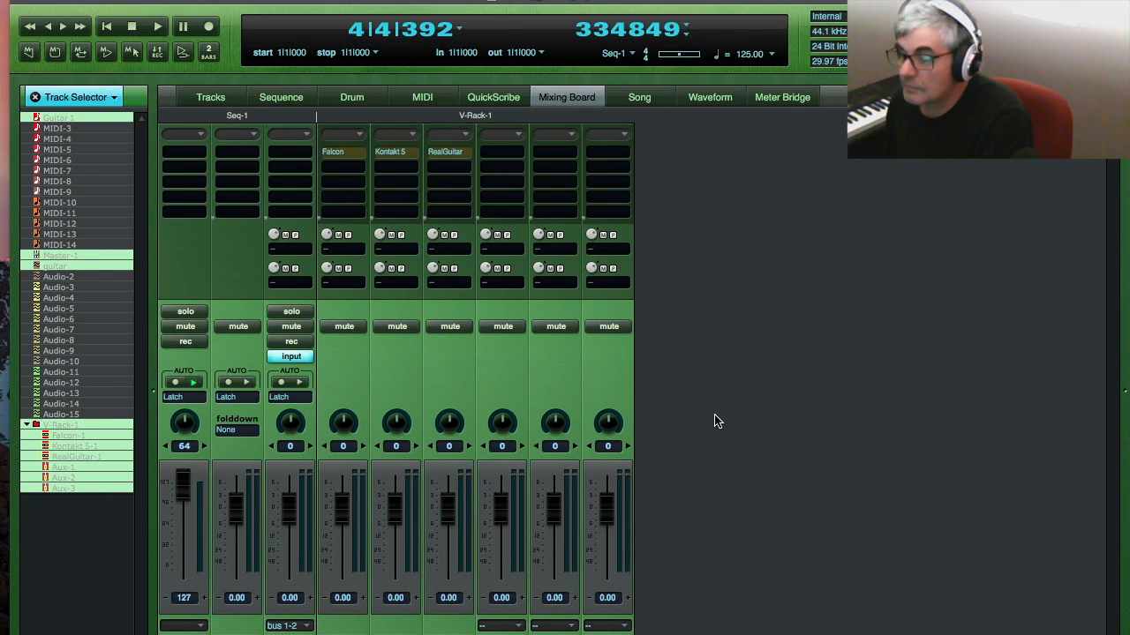
Step: Replace the RealGuitar plug-in on its V-Rack instrument track with the stereo RealEight instrument
{"action": "left_click", "coordinate": [446, 152]}
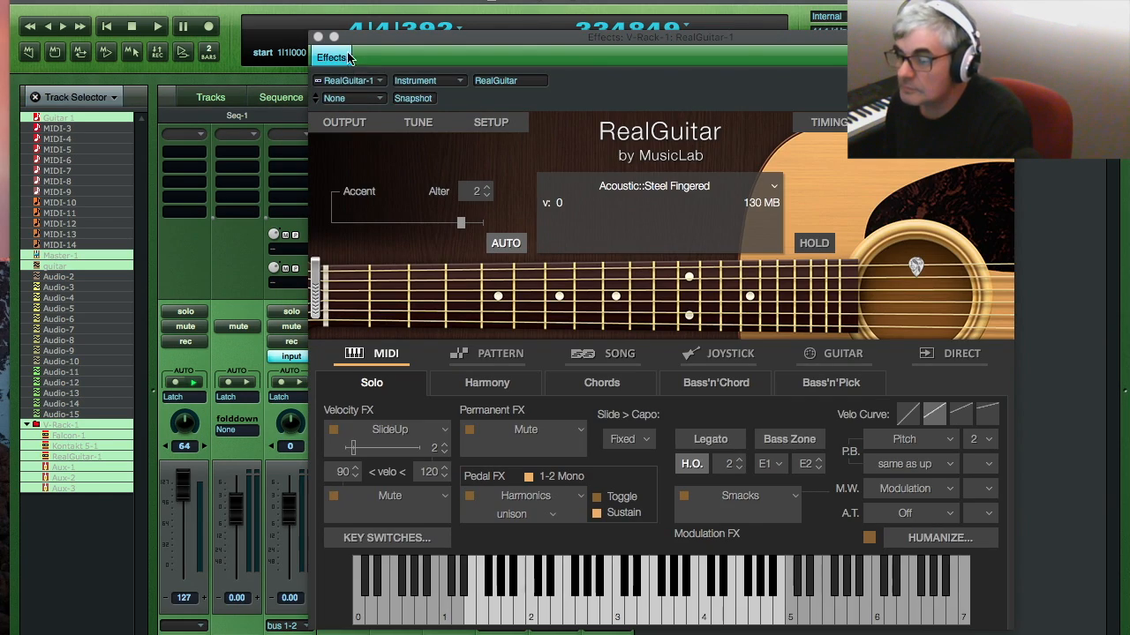
{"action": "left_click", "coordinate": [348, 57]}
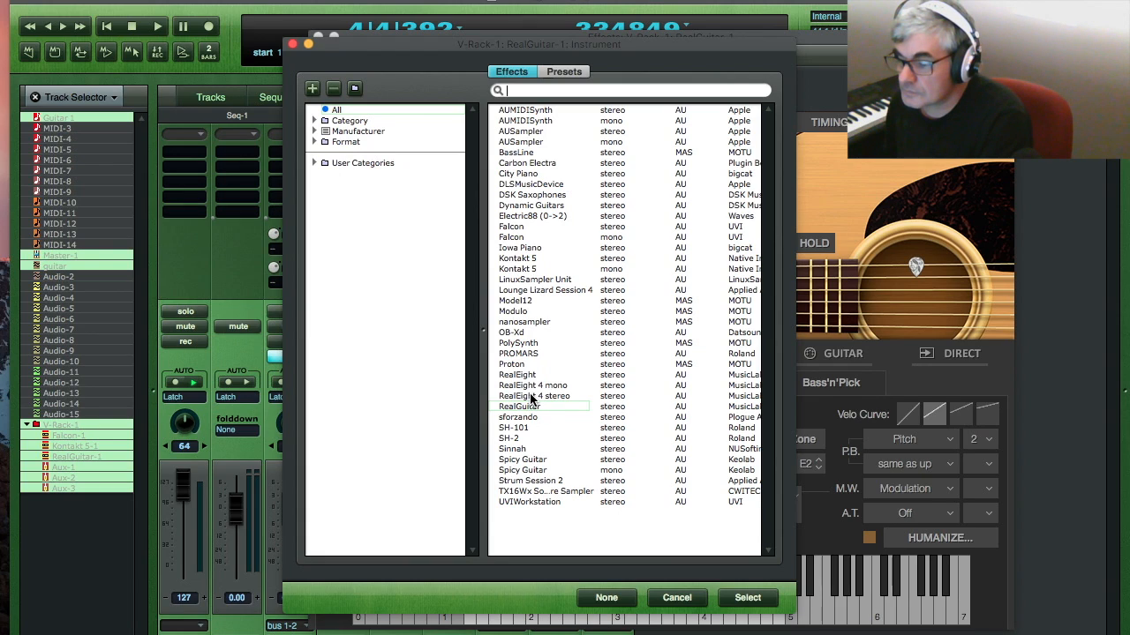
{"action": "left_click", "coordinate": [523, 378]}
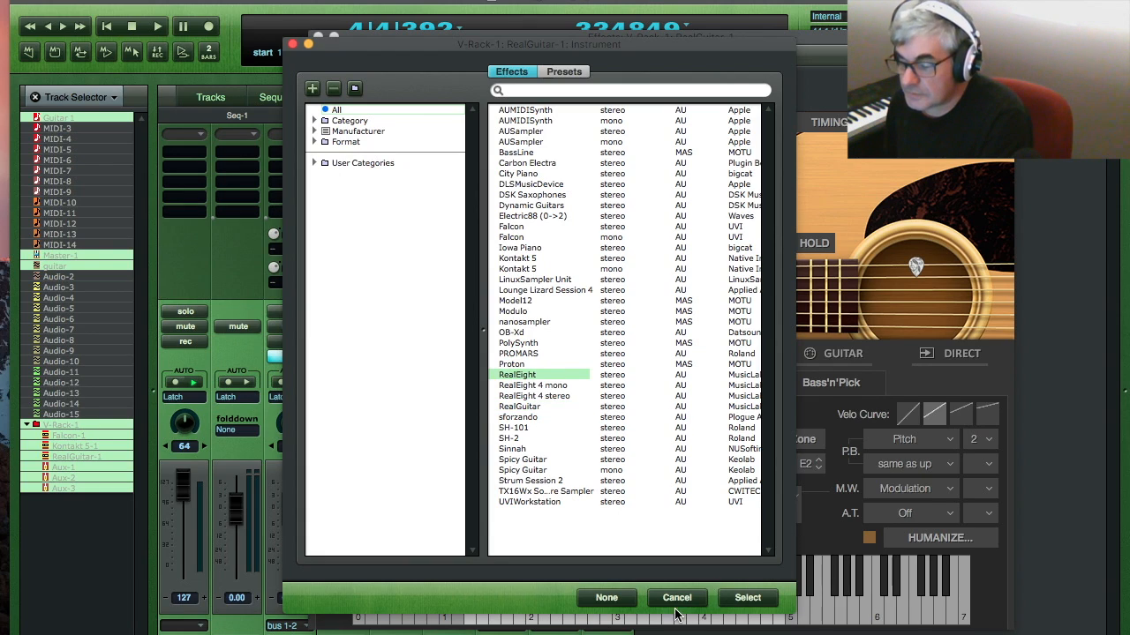
{"action": "left_click", "coordinate": [741, 604]}
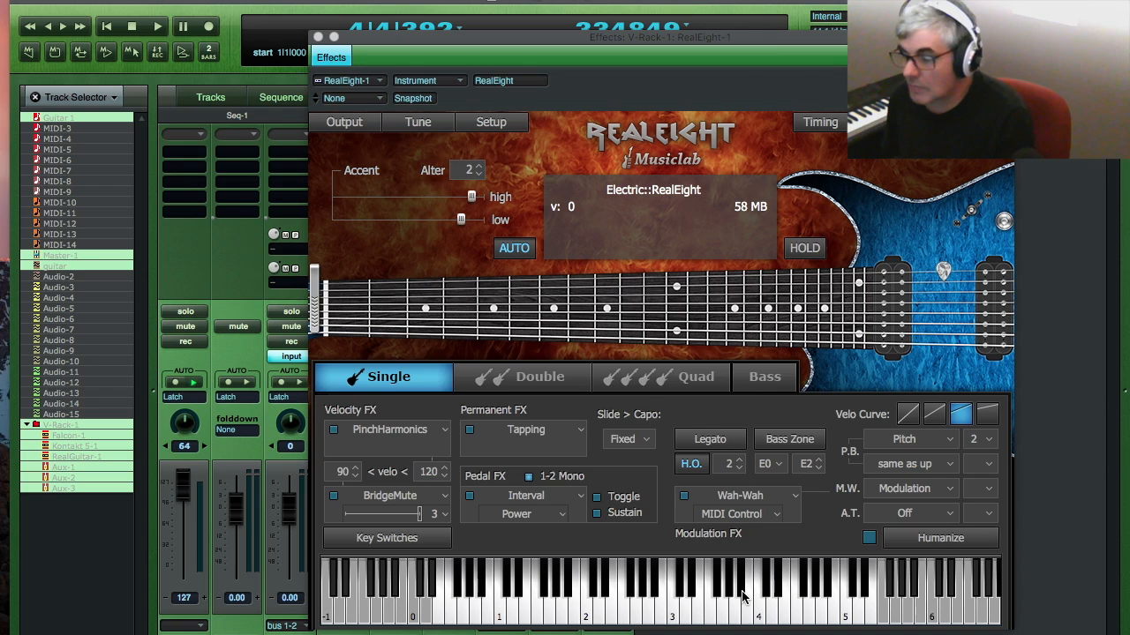
Step: Set RealEight's Velocity FX to Mute and enable it
{"action": "left_click", "coordinate": [401, 438]}
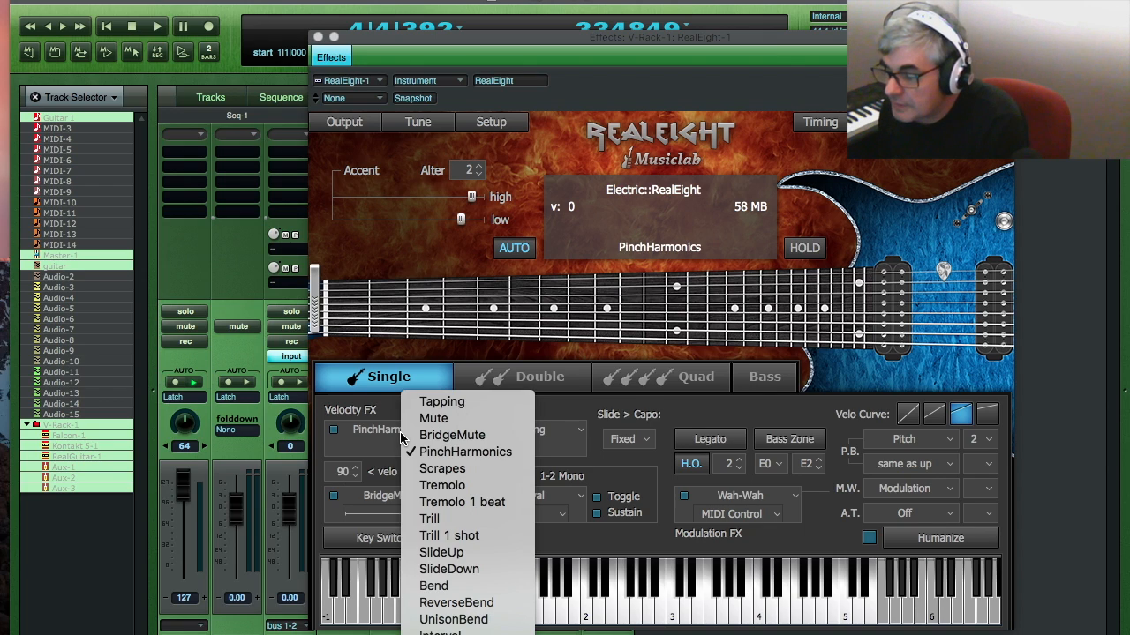
{"action": "left_click", "coordinate": [475, 421]}
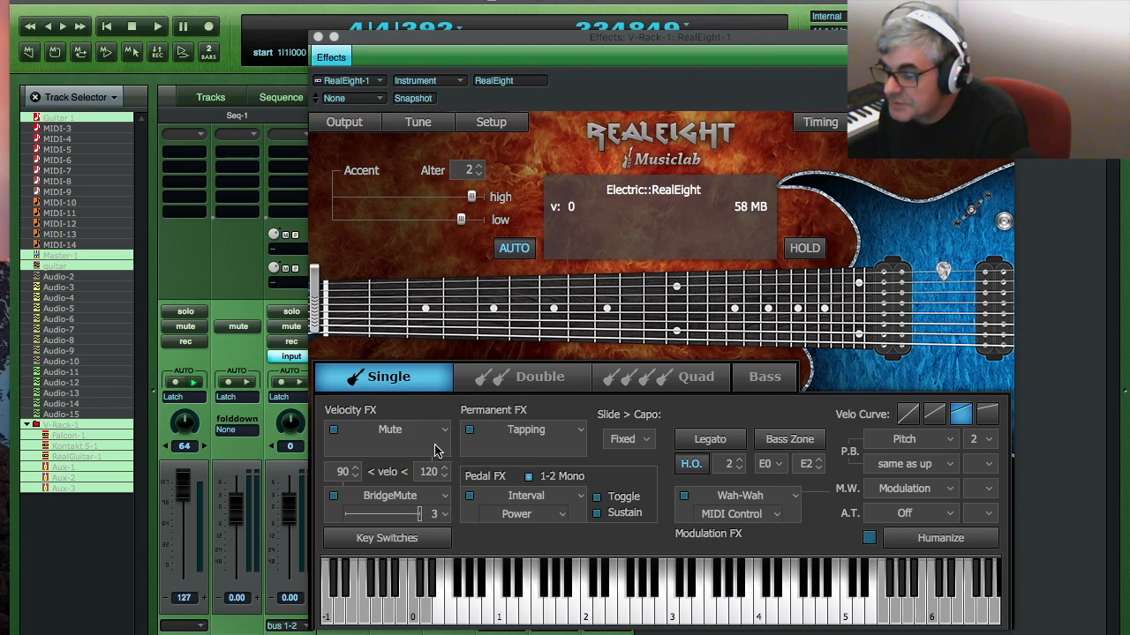
{"action": "left_click", "coordinate": [335, 430]}
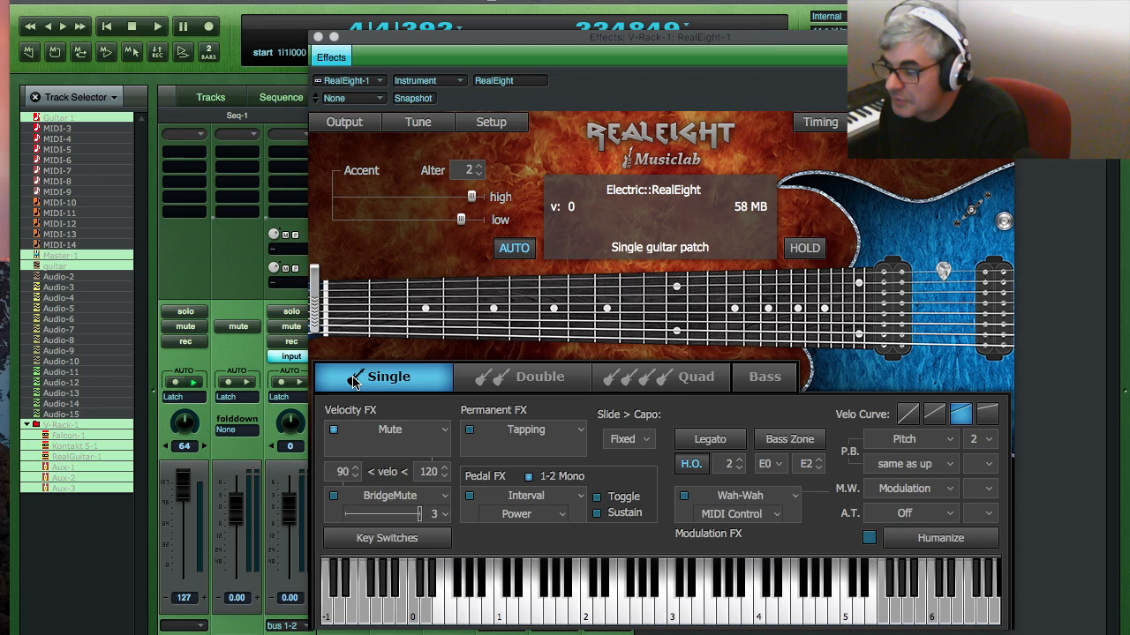
Step: Play the sequence to audition the RealEight guitar, stop it, and listen to the original David Guetta song for comparison
{"action": "left_click", "coordinate": [211, 269]}
{"action": "key", "text": "space"}
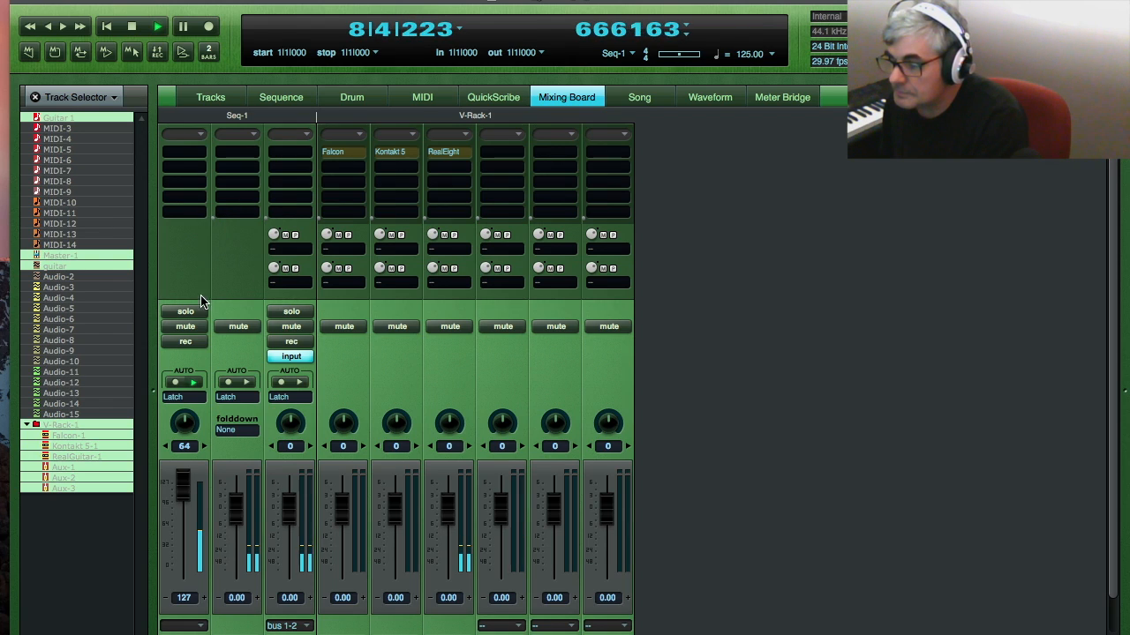
{"action": "left_click", "coordinate": [131, 28]}
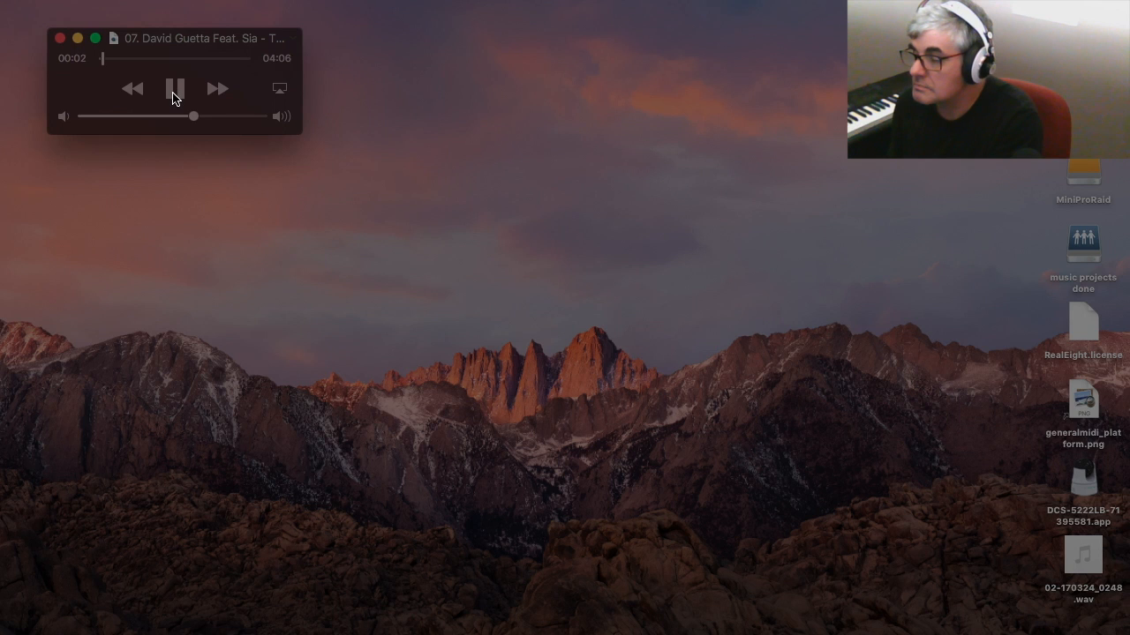
{"action": "left_click", "coordinate": [174, 94]}
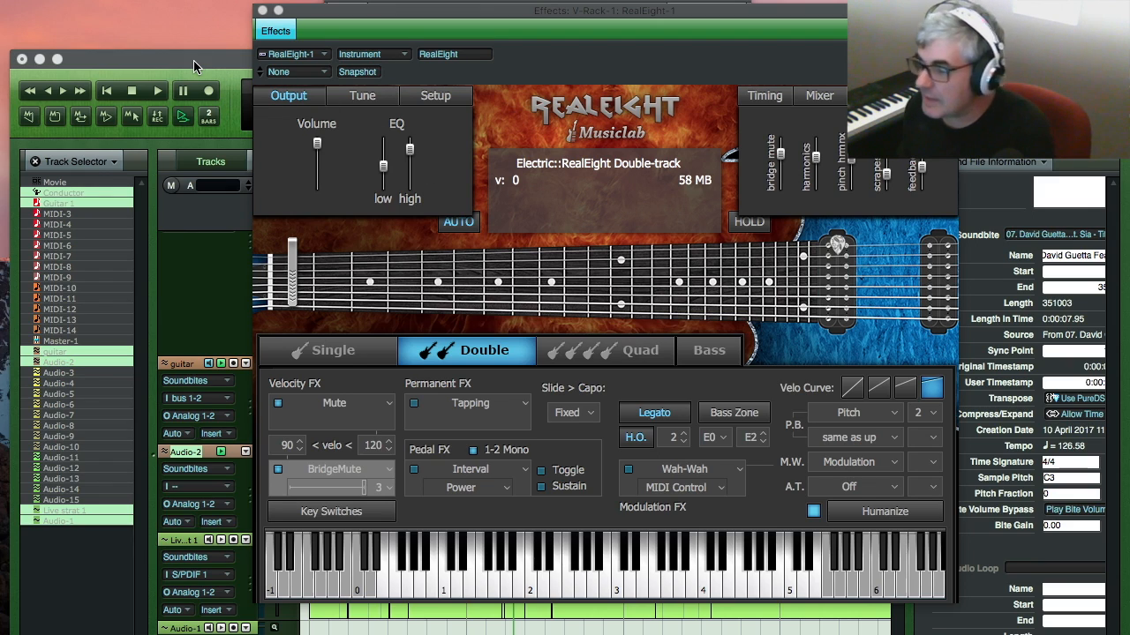
Step: Examine RealEight's Setup options and return to the Titanium2 project window
{"action": "left_click", "coordinate": [441, 99]}
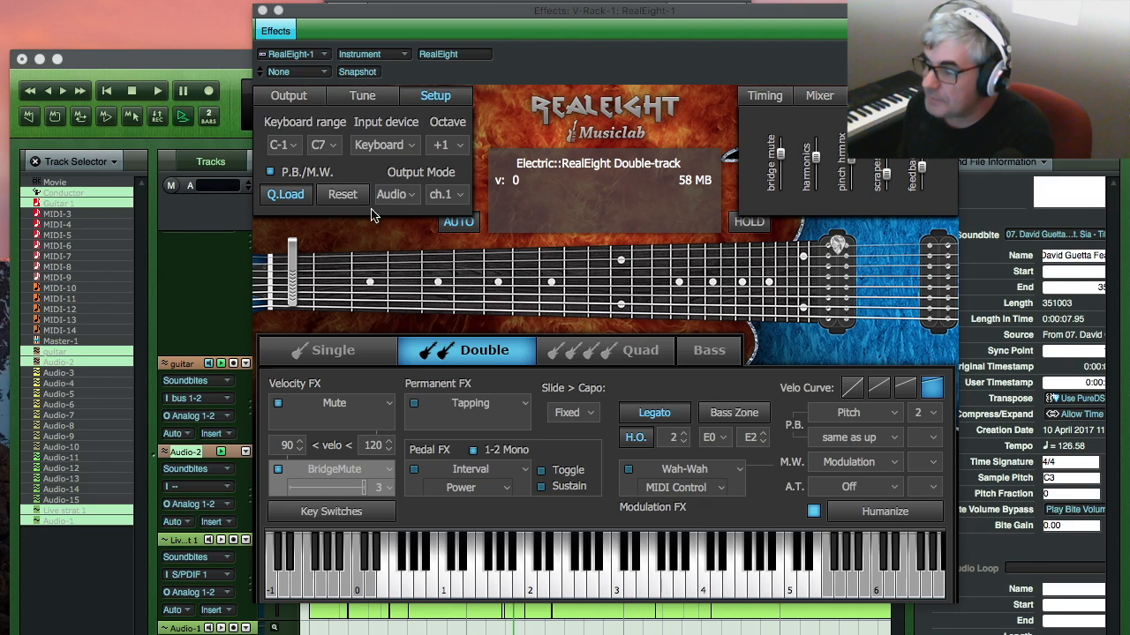
{"action": "left_click", "coordinate": [171, 66]}
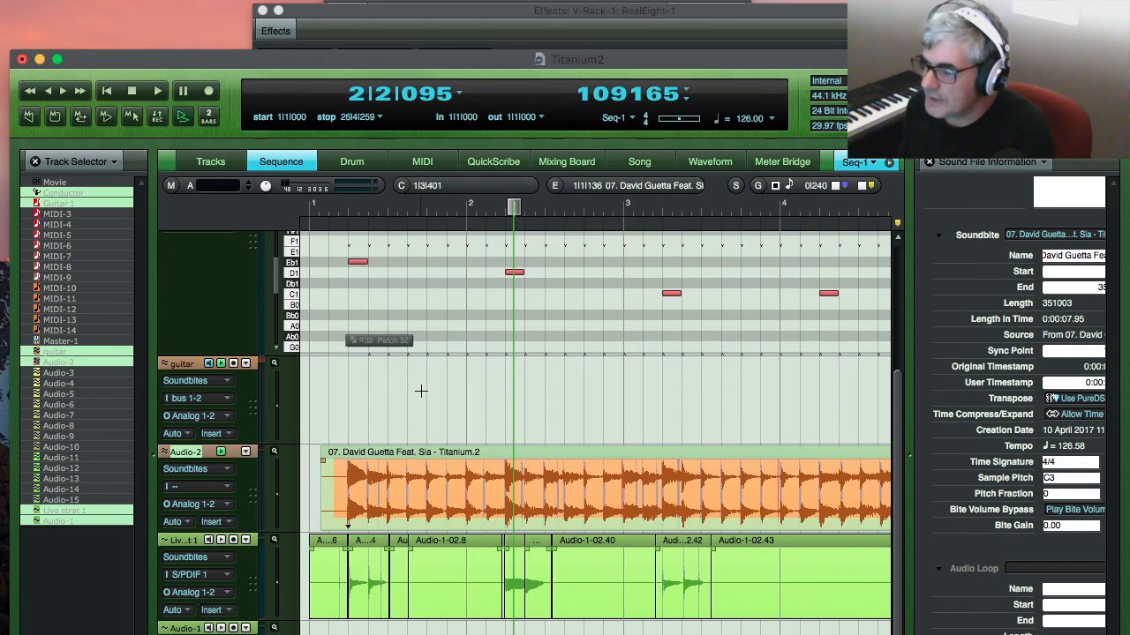
Step: Enlarge the Guitar 1 track, audition its low Eb1, D1 and C1 notes, and play the sequence from the start
{"action": "left_click_drag", "start_coordinate": [224, 353], "coordinate": [231, 491]}
{"action": "left_click", "coordinate": [352, 335]}
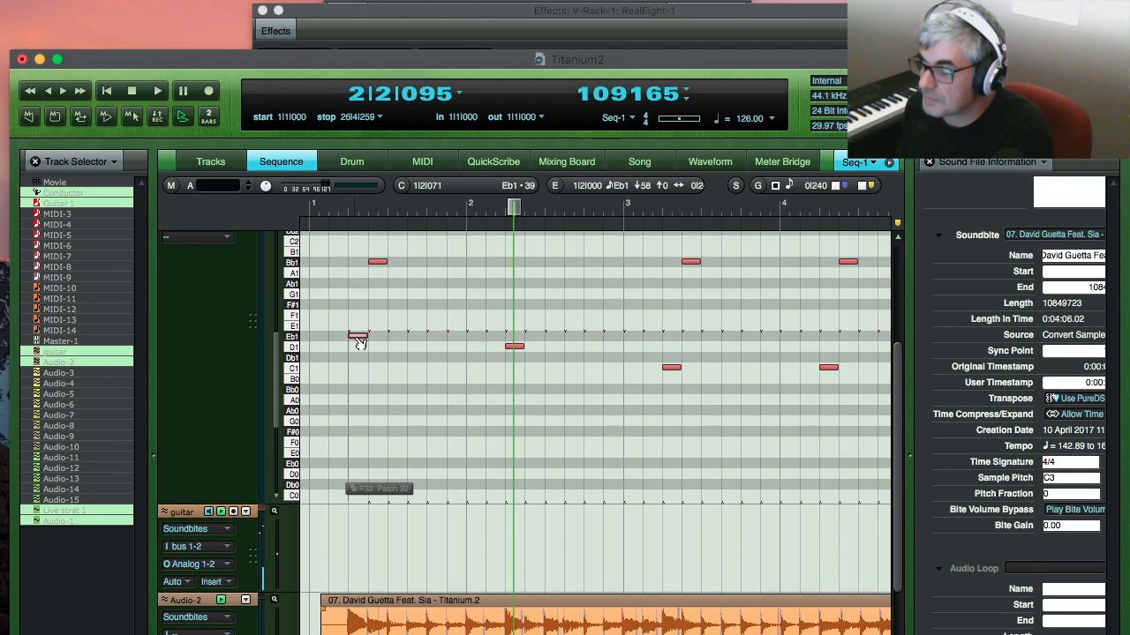
{"action": "left_click", "coordinate": [514, 346]}
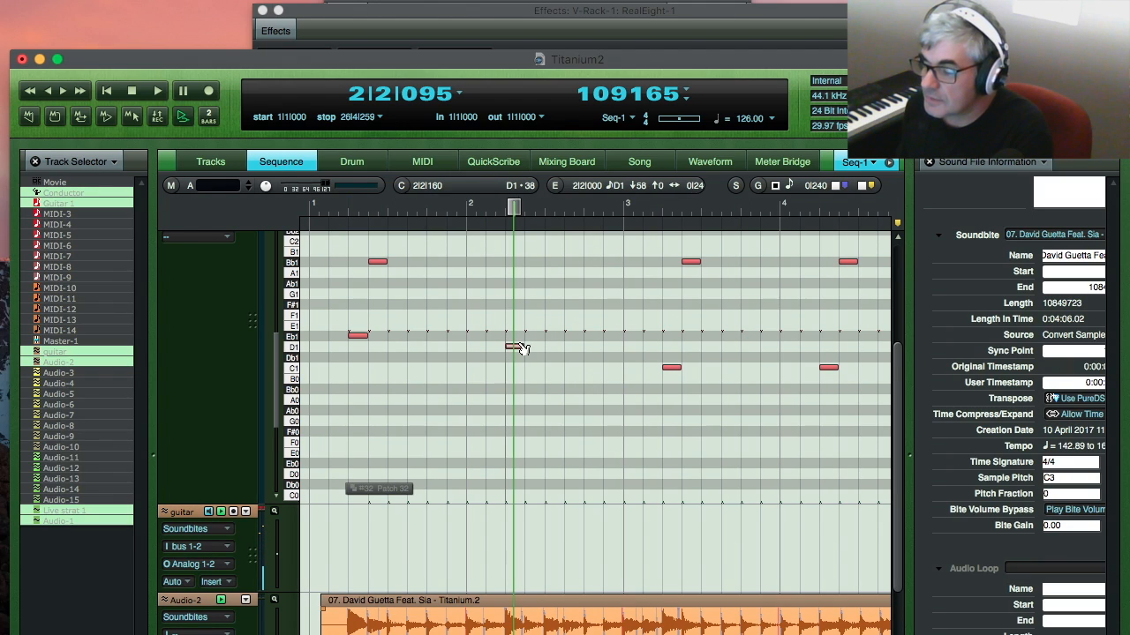
{"action": "left_click", "coordinate": [670, 368]}
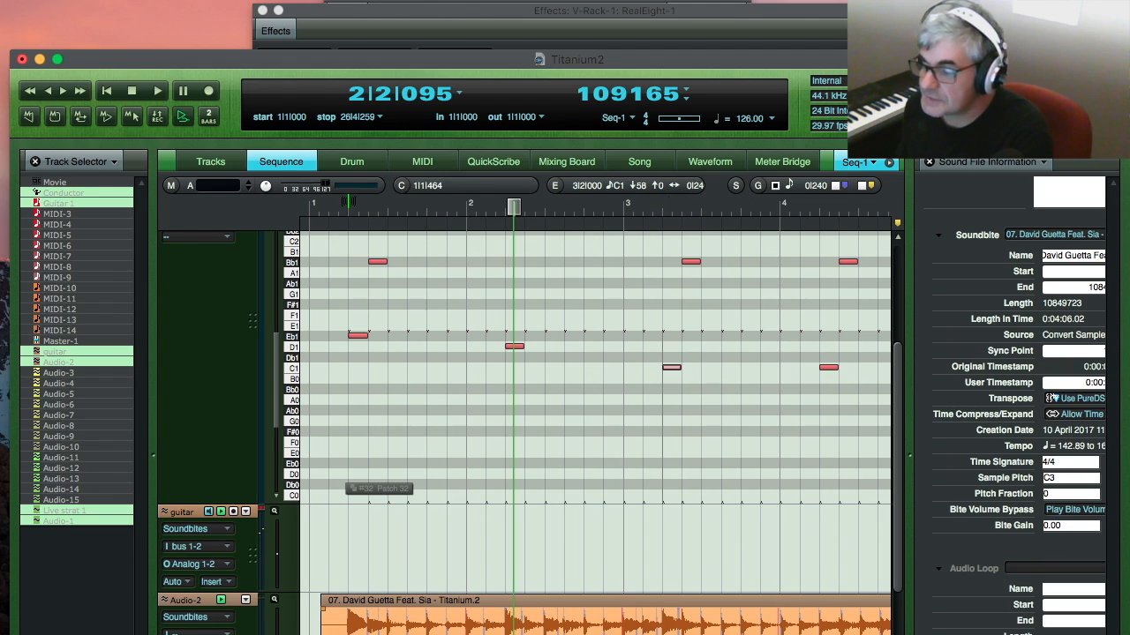
{"action": "left_click", "coordinate": [108, 92]}
{"action": "left_click", "coordinate": [160, 90]}
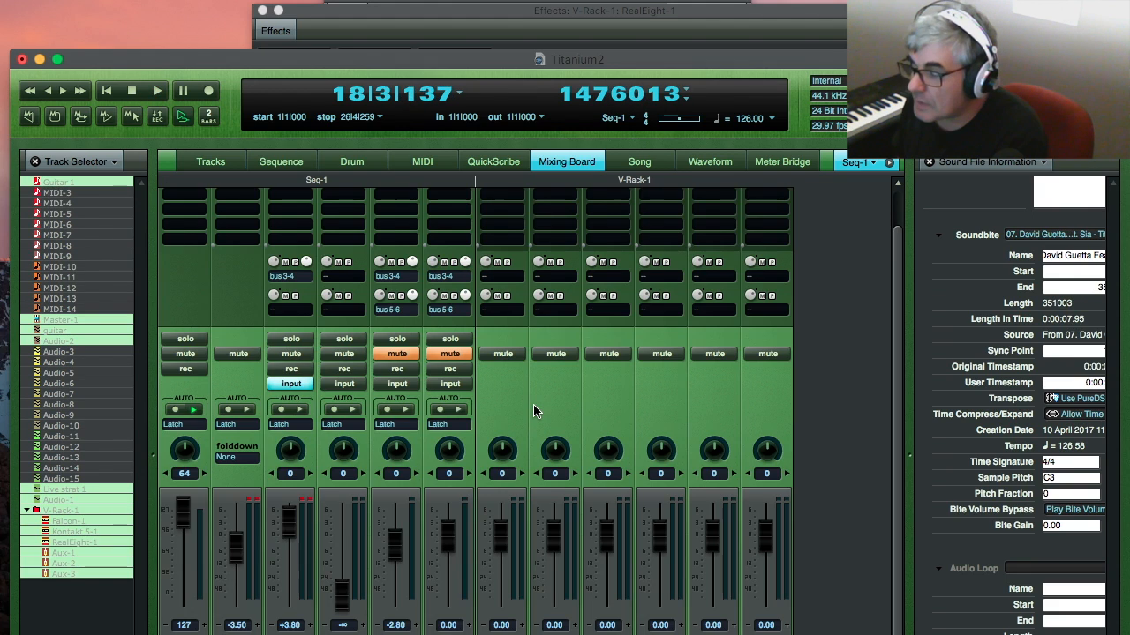
Step: Insert the MasterWorks EQ in the first effect slot of the guitar audio track
{"action": "scroll", "coordinate": [533, 405], "scroll_direction": "up", "scroll_amount": 1}
{"action": "scroll", "coordinate": [260, 325], "scroll_direction": "down", "scroll_amount": 1}
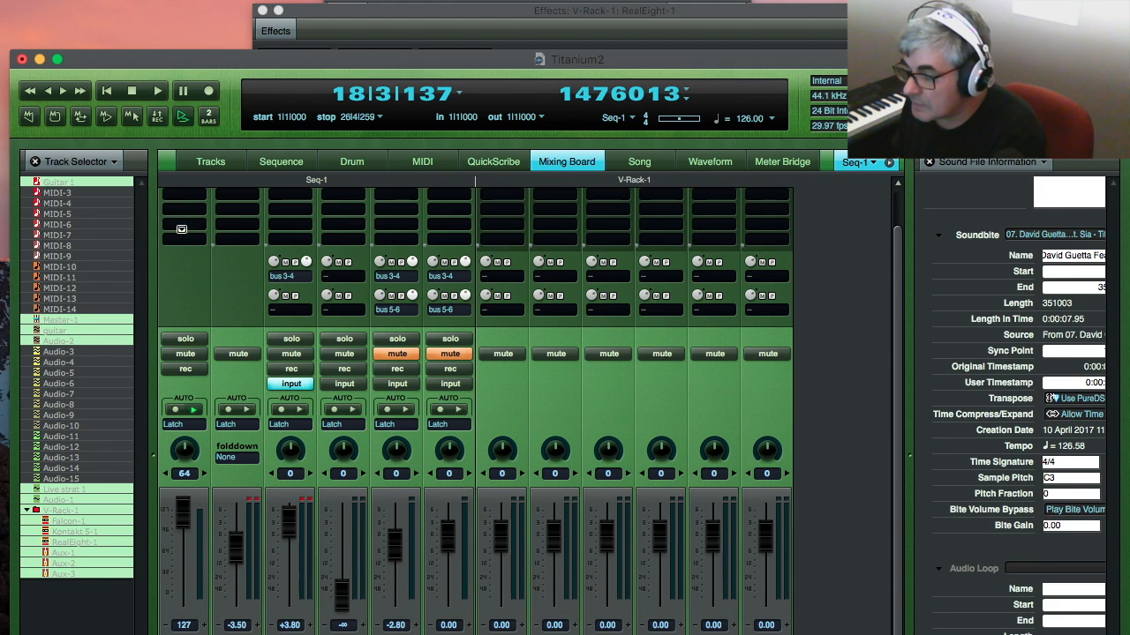
{"action": "scroll", "coordinate": [225, 291], "scroll_direction": "up", "scroll_amount": 1}
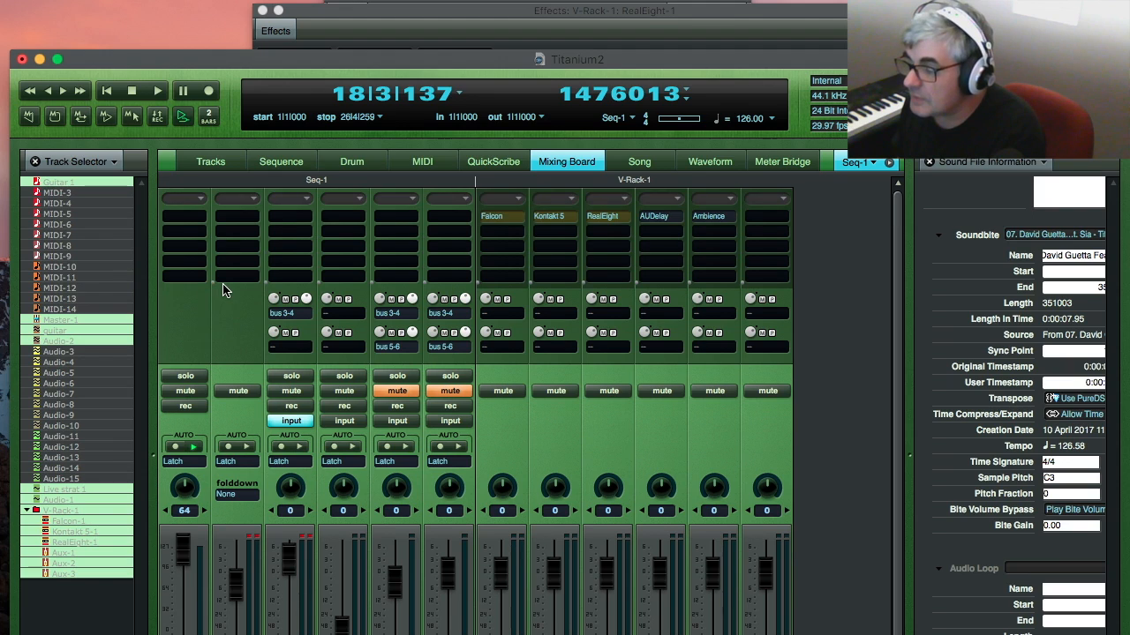
{"action": "left_click", "coordinate": [290, 219]}
{"action": "left_click", "coordinate": [434, 292]}
{"action": "left_click", "coordinate": [749, 598]}
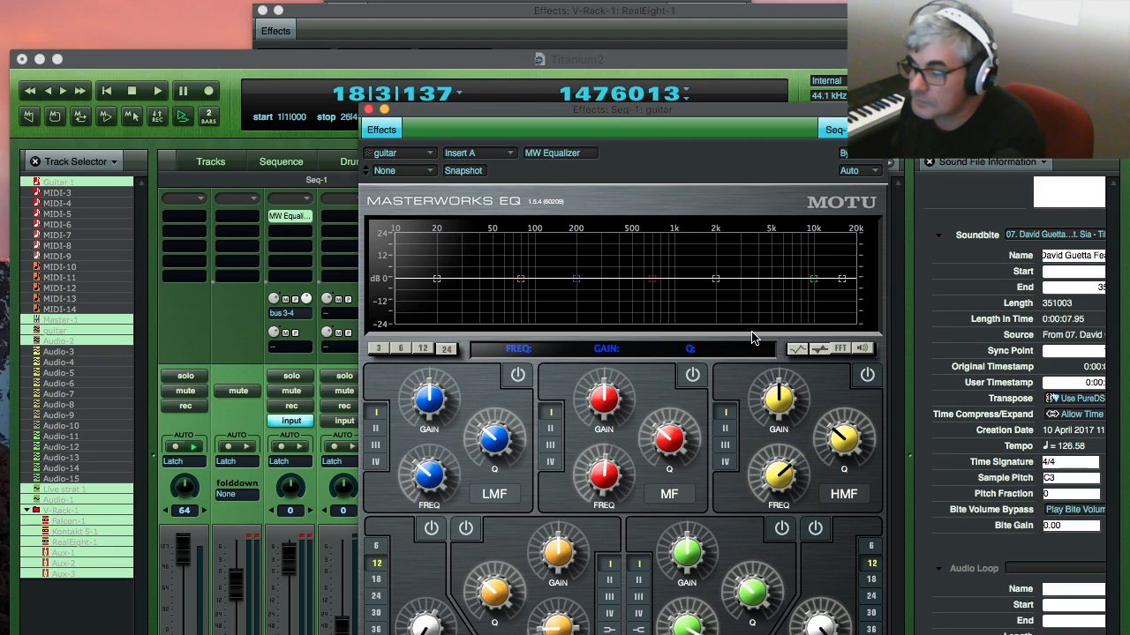
Step: Enable the guitar equalizer's MF and HMF bands, boost both during playback, and slightly lower the guitar track's fader
{"action": "left_click", "coordinate": [693, 375]}
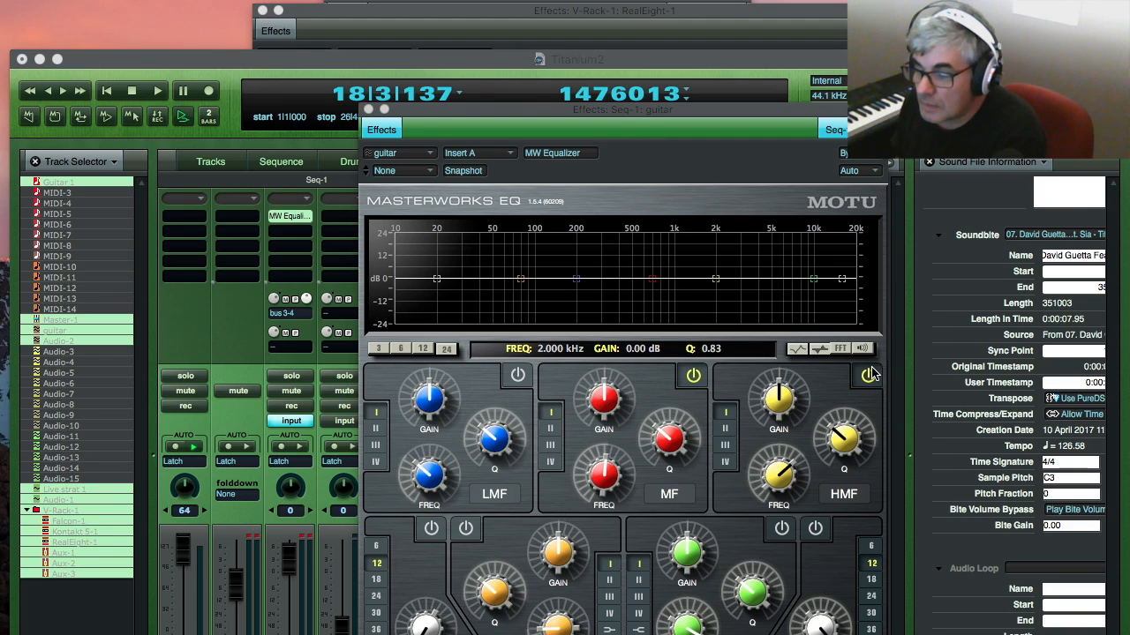
{"action": "left_click_drag", "start_coordinate": [714, 279], "coordinate": [716, 261]}
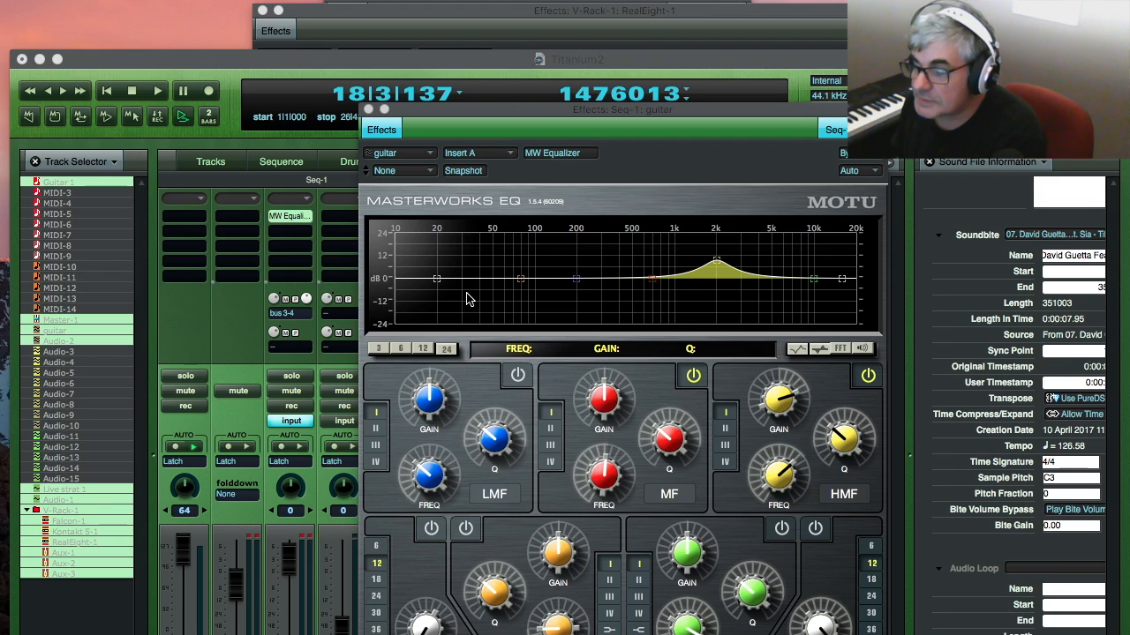
{"action": "left_click", "coordinate": [157, 91]}
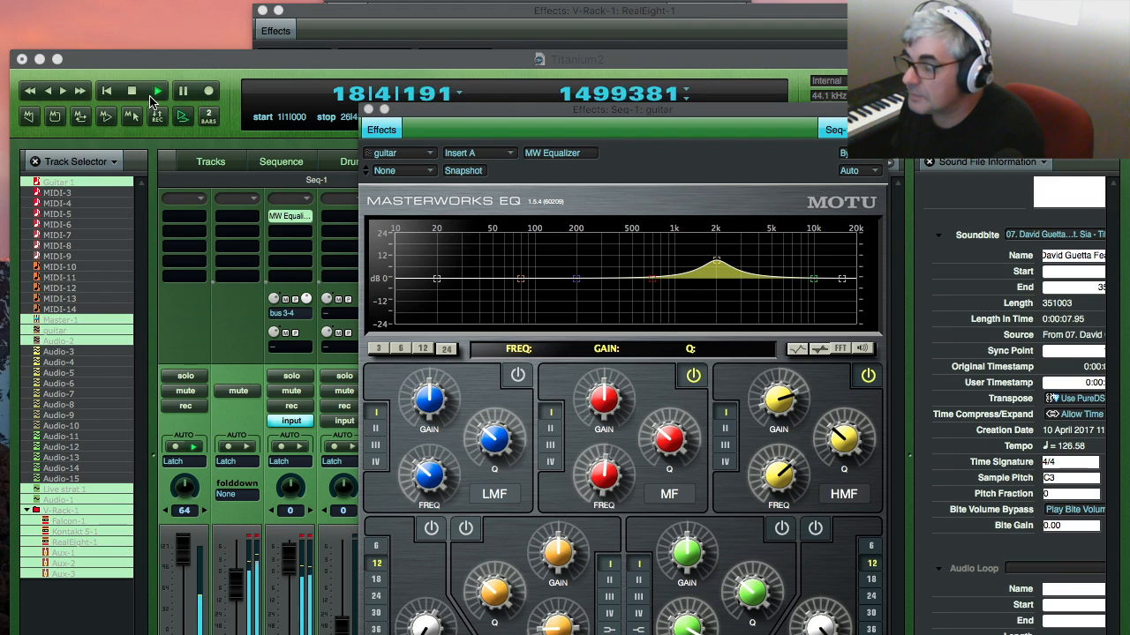
{"action": "left_click_drag", "start_coordinate": [651, 279], "coordinate": [717, 263]}
{"action": "left_click_drag", "start_coordinate": [813, 279], "coordinate": [779, 275]}
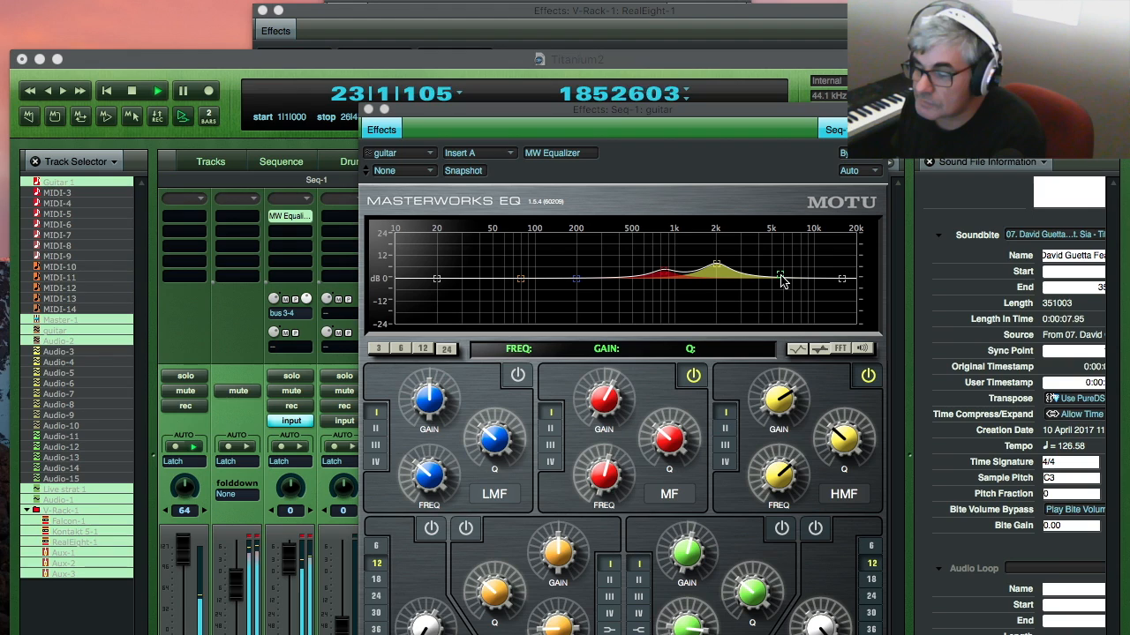
{"action": "left_click_drag", "start_coordinate": [291, 557], "coordinate": [292, 563]}
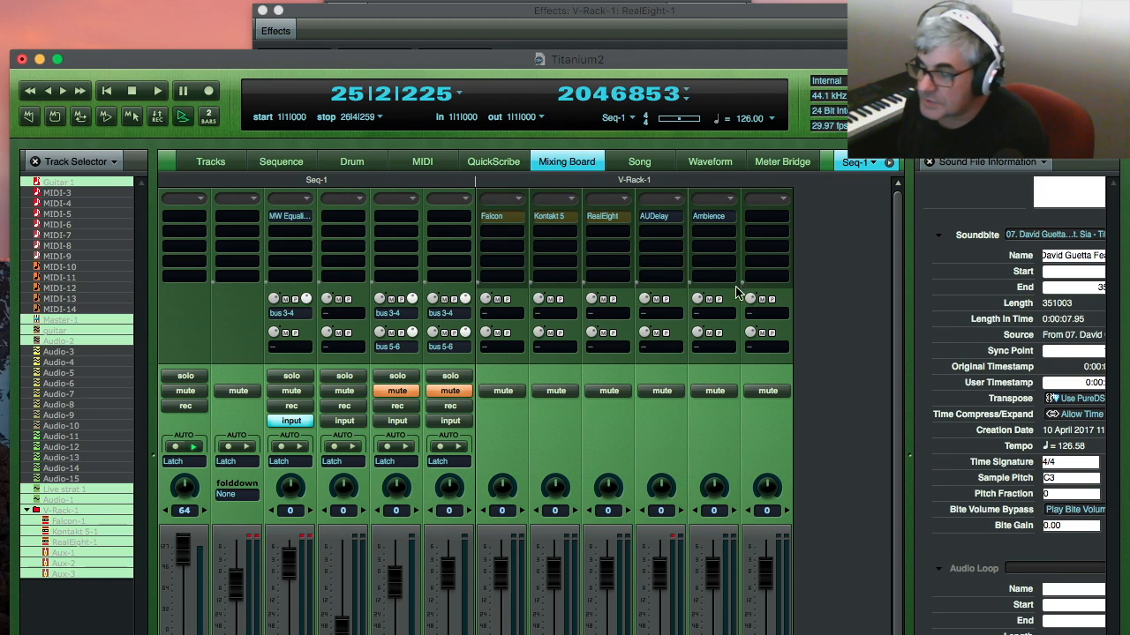
Step: Examine the Guitar 1 notes around bars 20 to 22 in the sequence editor
{"action": "left_click", "coordinate": [280, 161]}
{"action": "scroll", "coordinate": [240, 489], "scroll_direction": "up", "scroll_amount": 3}
{"action": "scroll", "coordinate": [238, 491], "scroll_direction": "left", "scroll_amount": 2}
{"action": "scroll", "coordinate": [238, 492], "scroll_direction": "left", "scroll_amount": 6}
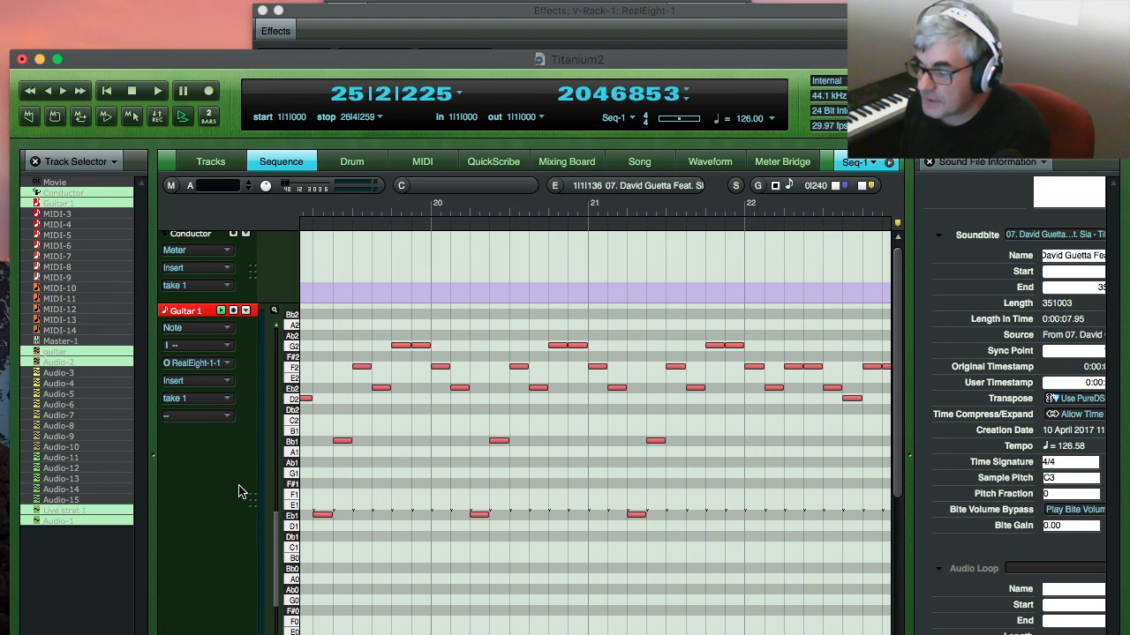
{"action": "scroll", "coordinate": [238, 492], "scroll_direction": "down", "scroll_amount": 1}
{"action": "scroll", "coordinate": [780, 443], "scroll_direction": "right", "scroll_amount": 2}
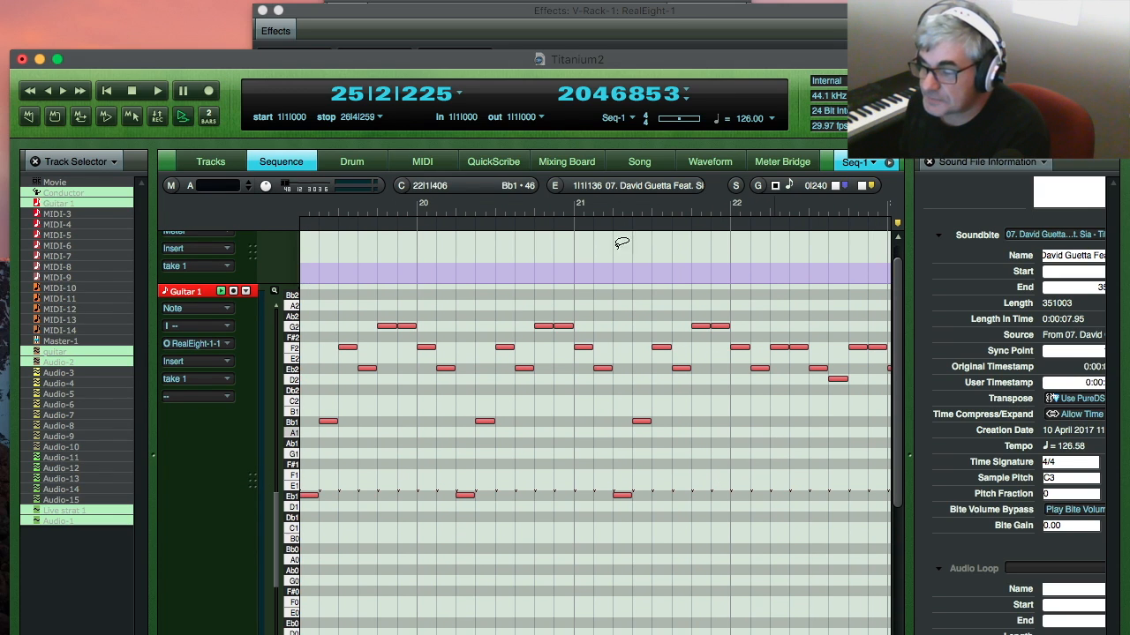
{"action": "scroll", "coordinate": [742, 539], "scroll_direction": "right", "scroll_amount": 2}
{"action": "scroll", "coordinate": [741, 541], "scroll_direction": "right", "scroll_amount": 6}
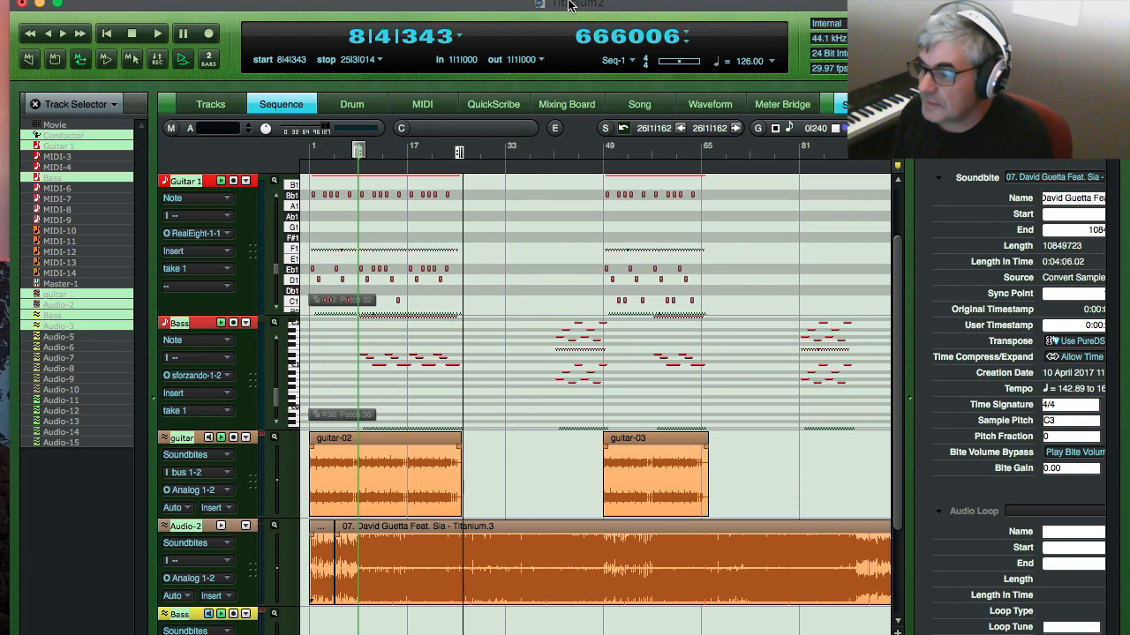
Step: Browse sforzando's converted sf2 instruments to bank 000 of SGM-v2_01-Sal-Guit-Bass-V1_1_sf2 and find 033_Fingered_Bass
{"action": "left_click_drag", "start_coordinate": [570, 7], "coordinate": [569, 81]}
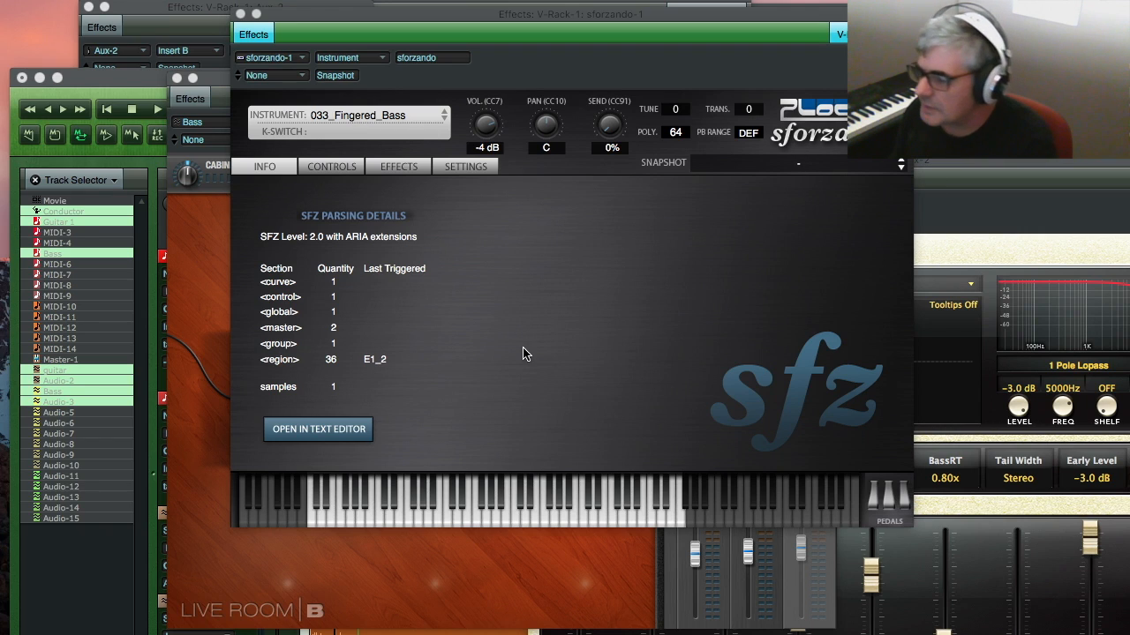
{"action": "left_click", "coordinate": [371, 120]}
{"action": "mouse_move", "coordinate": [415, 182]}
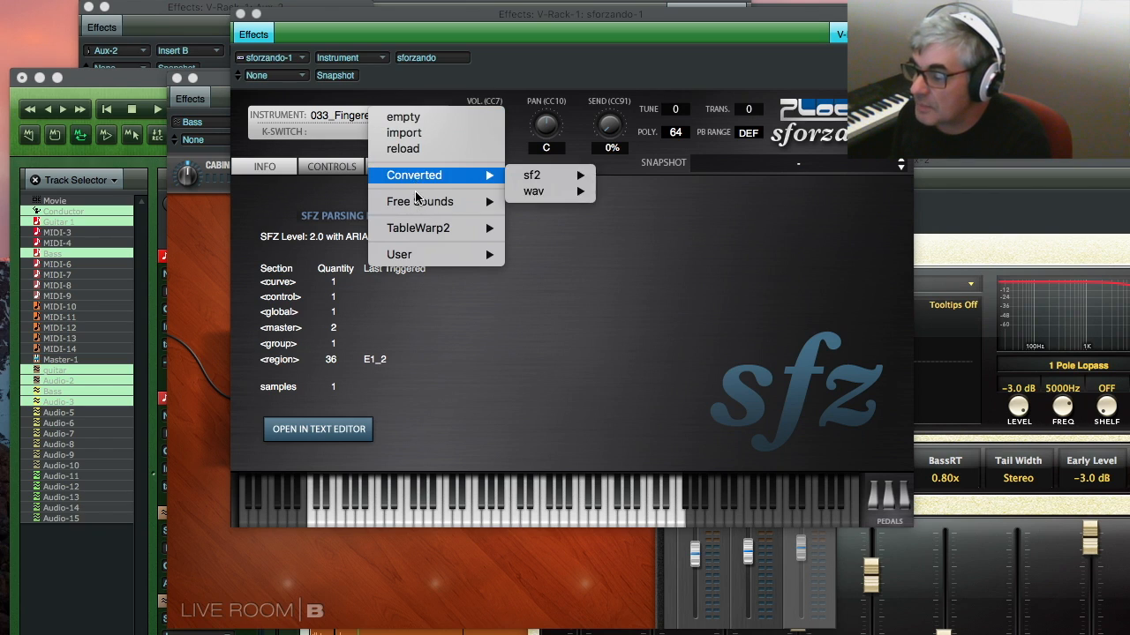
{"action": "mouse_move", "coordinate": [532, 174]}
{"action": "mouse_move", "coordinate": [666, 321]}
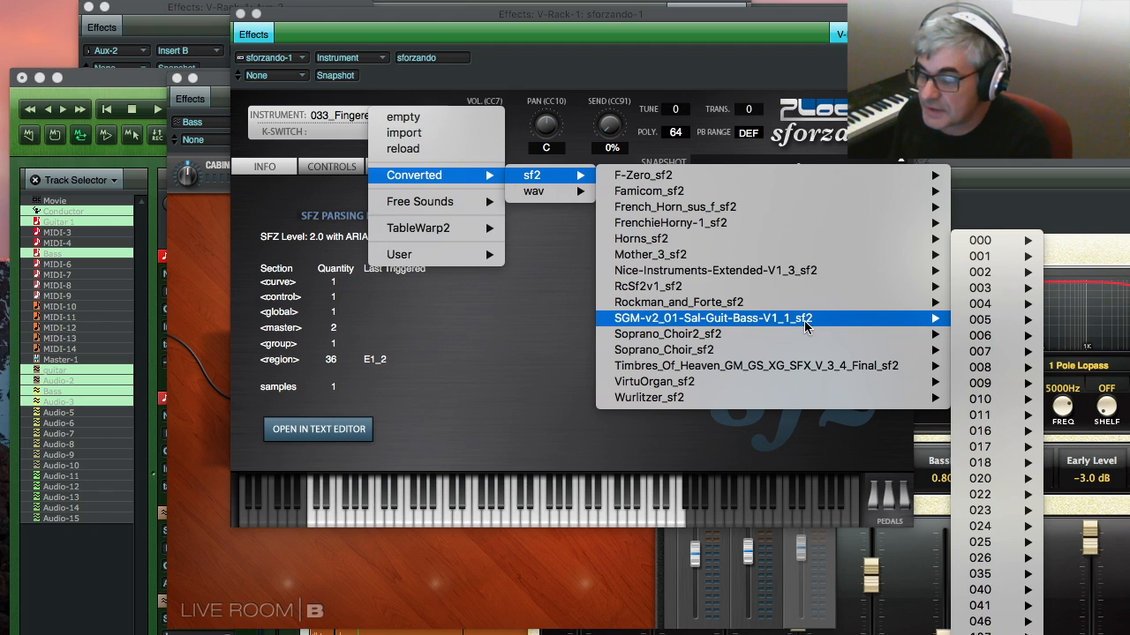
{"action": "mouse_move", "coordinate": [992, 244]}
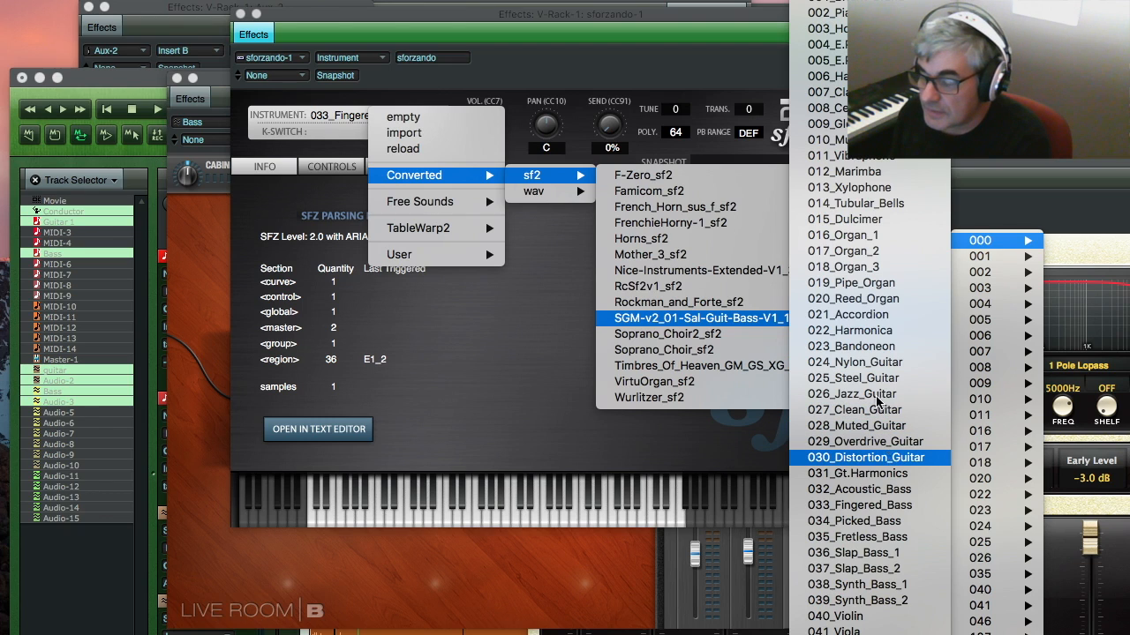
{"action": "left_click", "coordinate": [876, 510]}
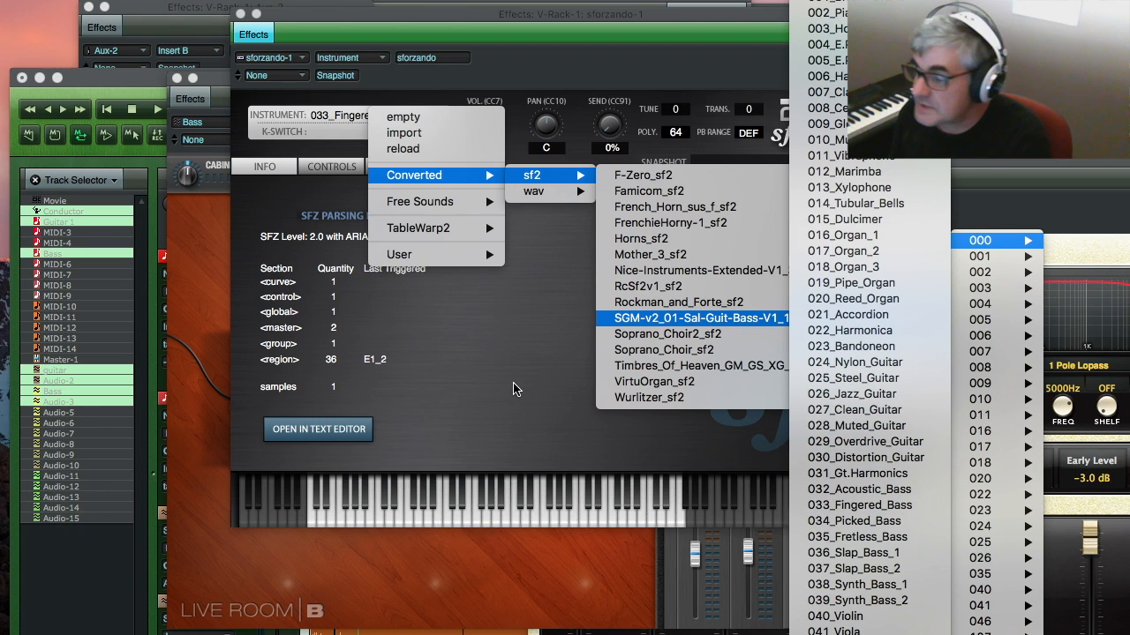
Step: Bring forward the Bass track's Live Room B effect and slightly lower the FAR OMNI microphone channel's fader
{"action": "left_click", "coordinate": [192, 296]}
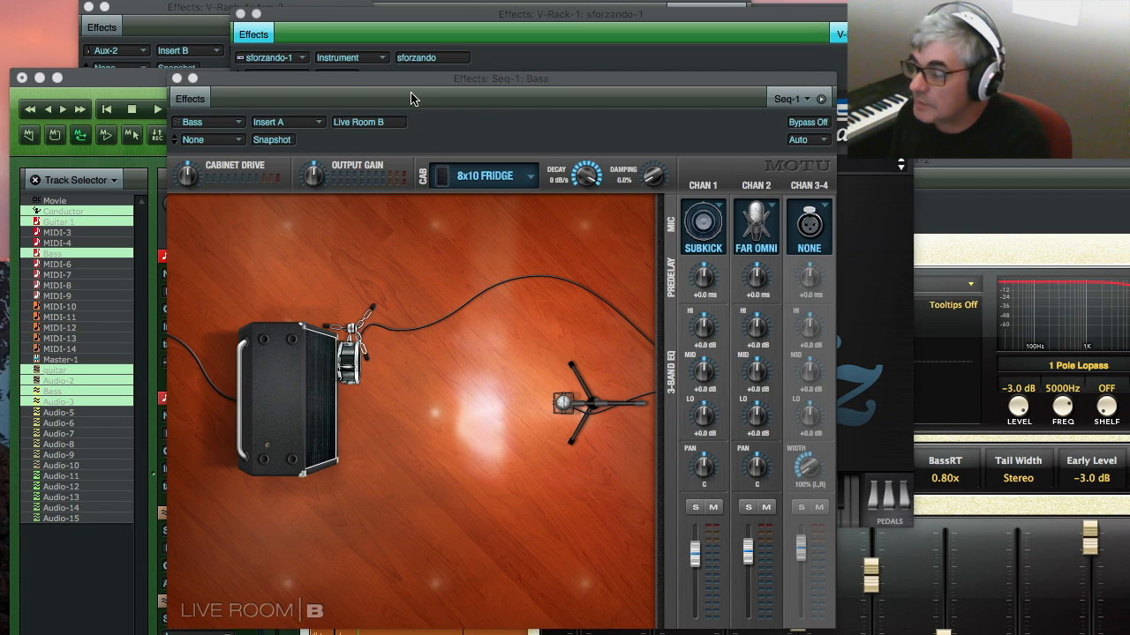
{"action": "left_click_drag", "start_coordinate": [408, 87], "coordinate": [585, 56]}
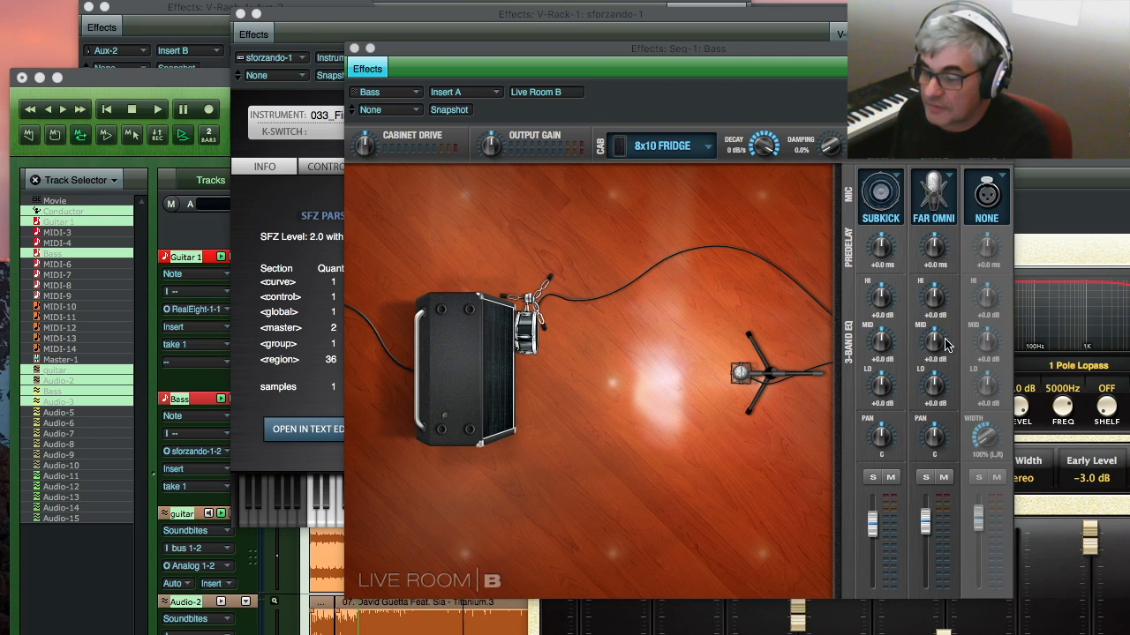
{"action": "left_click_drag", "start_coordinate": [925, 529], "coordinate": [924, 529]}
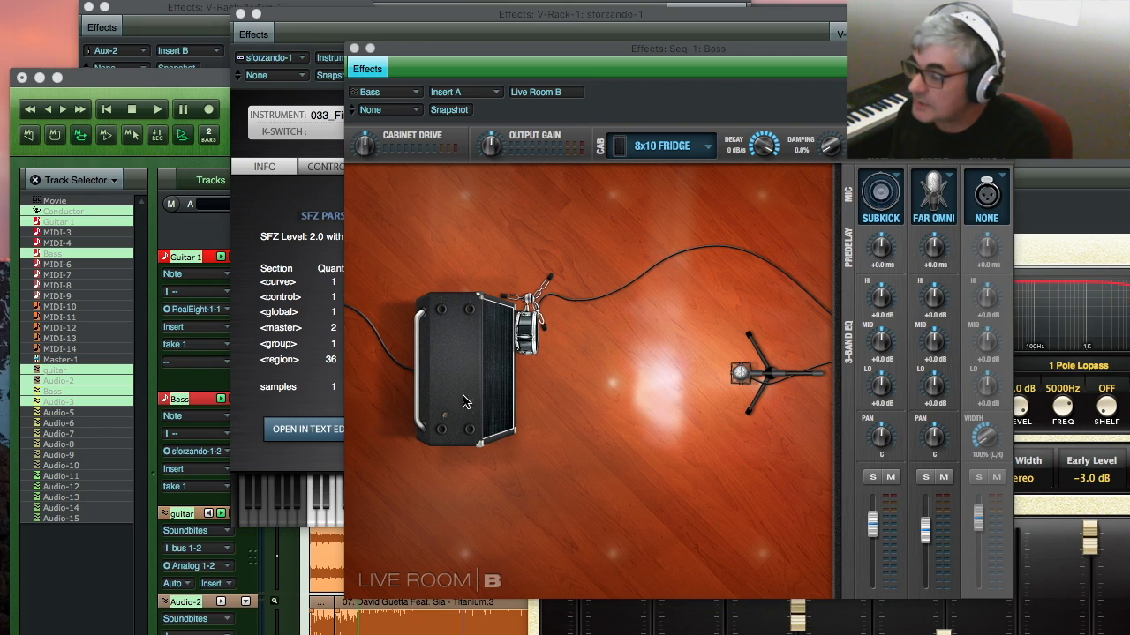
Step: Play the Titanium2 sequence from bar 8 and view the guitar and bass channel levels in the mixing board
{"action": "left_click", "coordinate": [171, 82]}
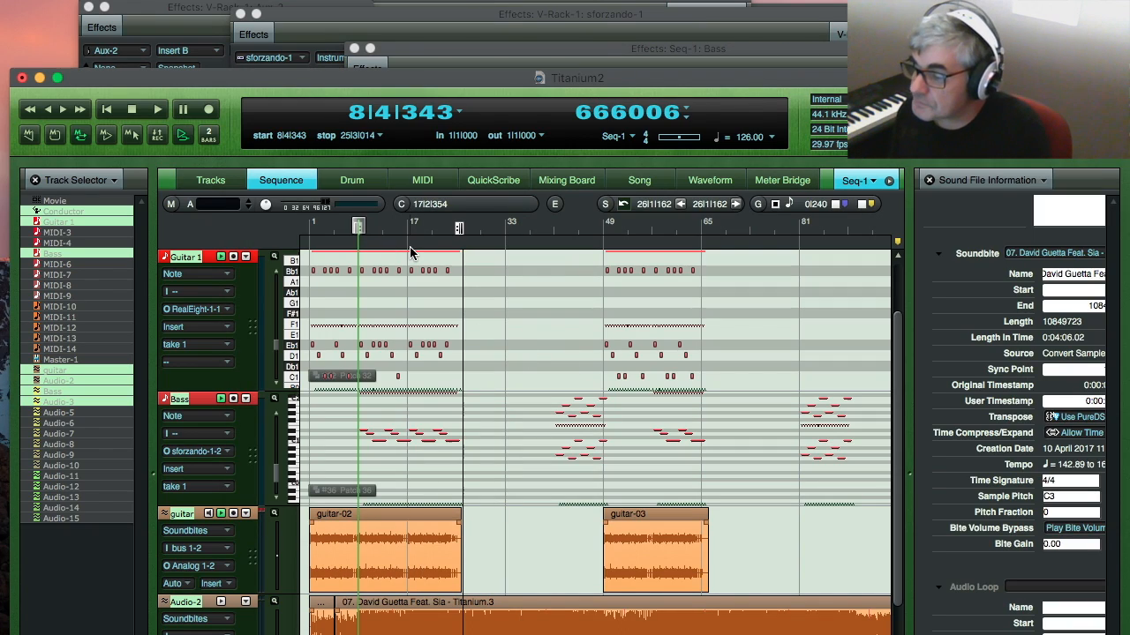
{"action": "key", "text": "space"}
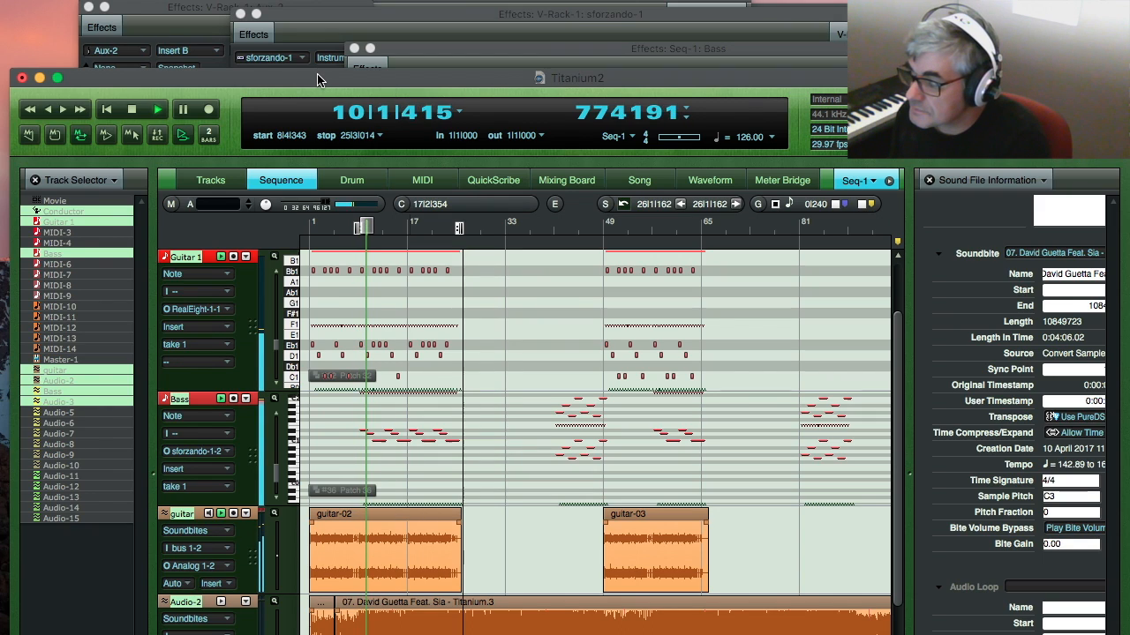
{"action": "left_click_drag", "start_coordinate": [446, 78], "coordinate": [446, 32]}
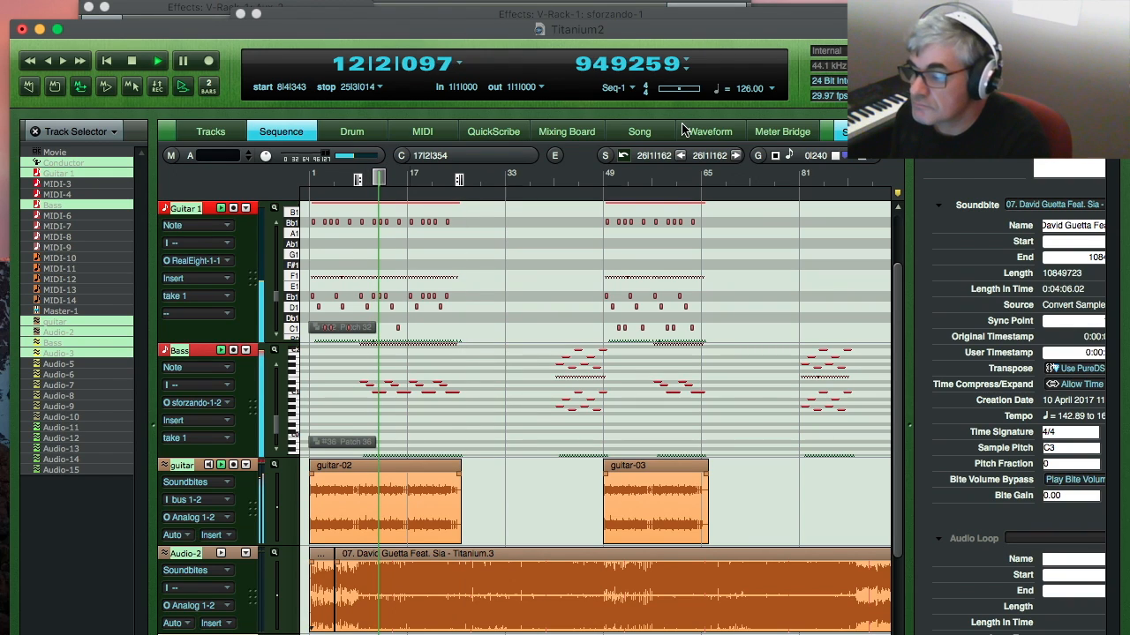
{"action": "left_click", "coordinate": [569, 133]}
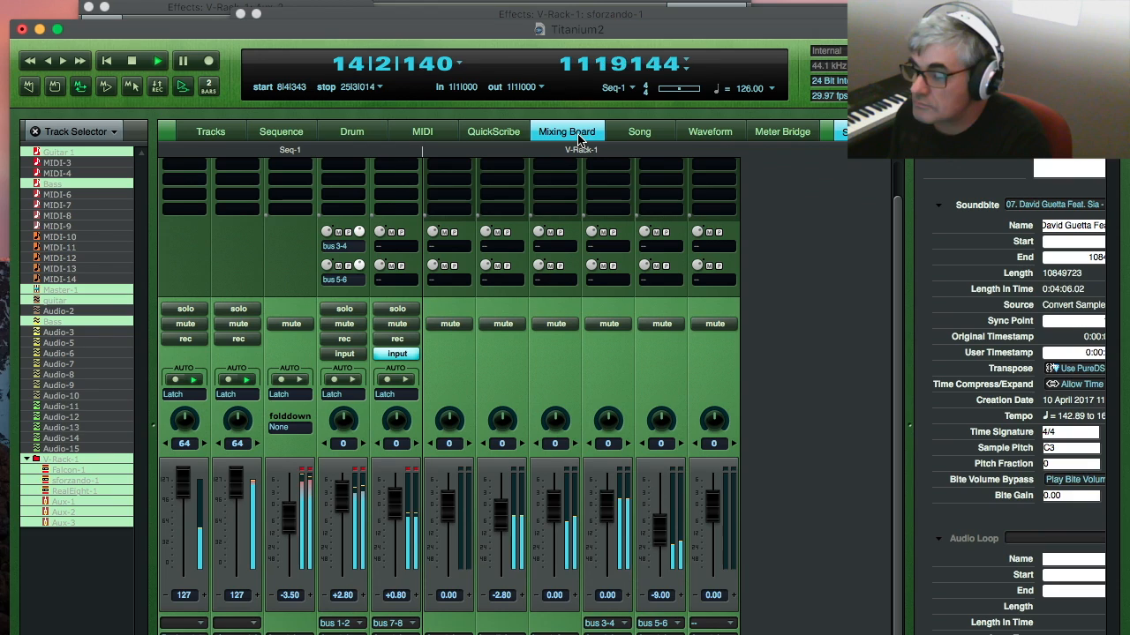
Step: Stop playback, review the guitar, bass and original audio tracks in the sequence editor, and return the playhead to the start point in bar 8
{"action": "scroll", "coordinate": [830, 378], "scroll_direction": "up", "scroll_amount": 4}
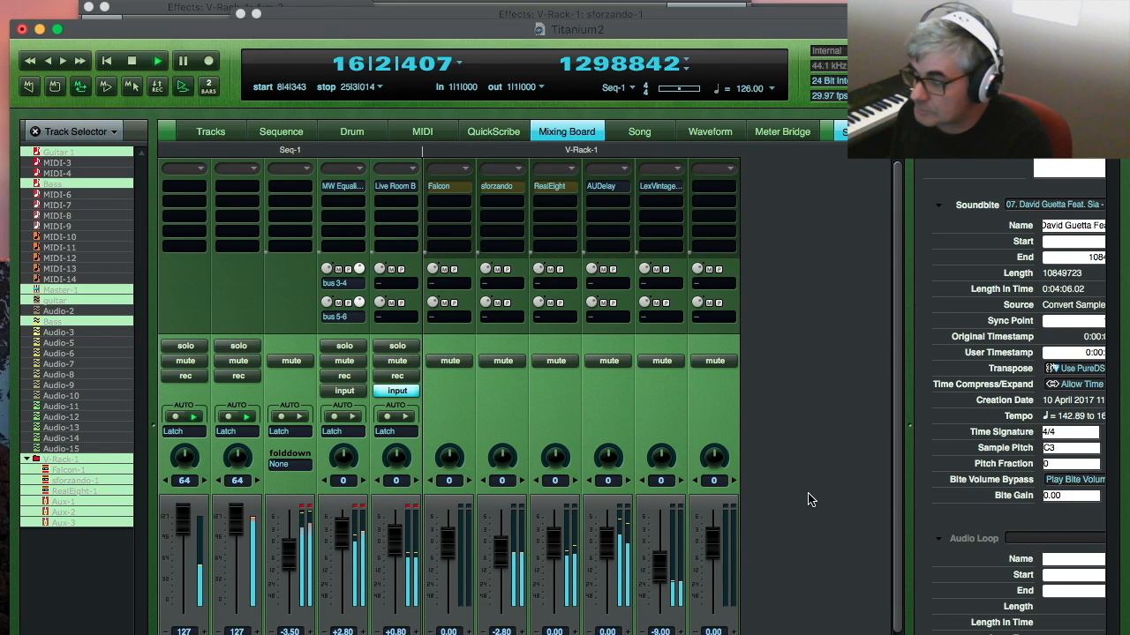
{"action": "left_click", "coordinate": [133, 61]}
{"action": "left_click", "coordinate": [281, 132]}
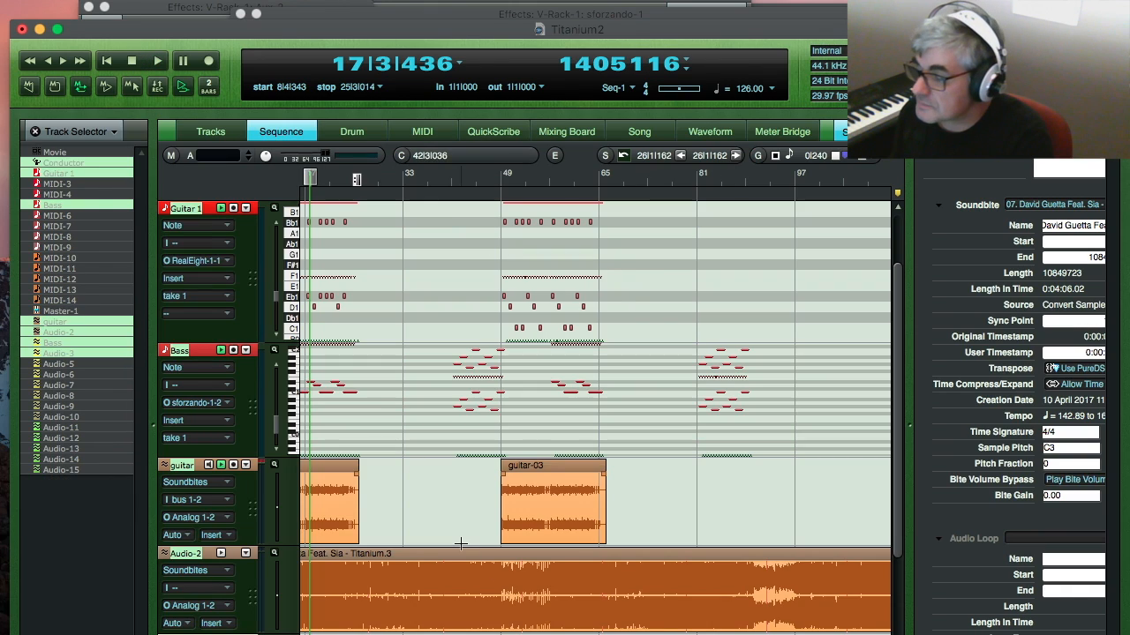
{"action": "scroll", "coordinate": [270, 415], "scroll_direction": "left", "scroll_amount": 5}
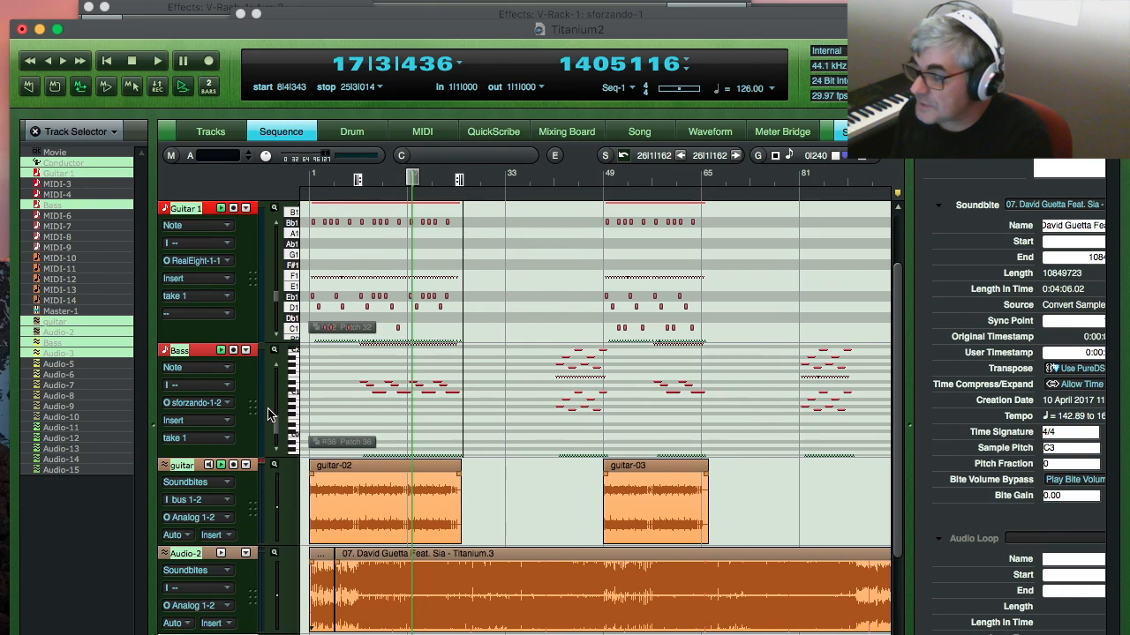
{"action": "scroll", "coordinate": [824, 398], "scroll_direction": "down", "scroll_amount": 3}
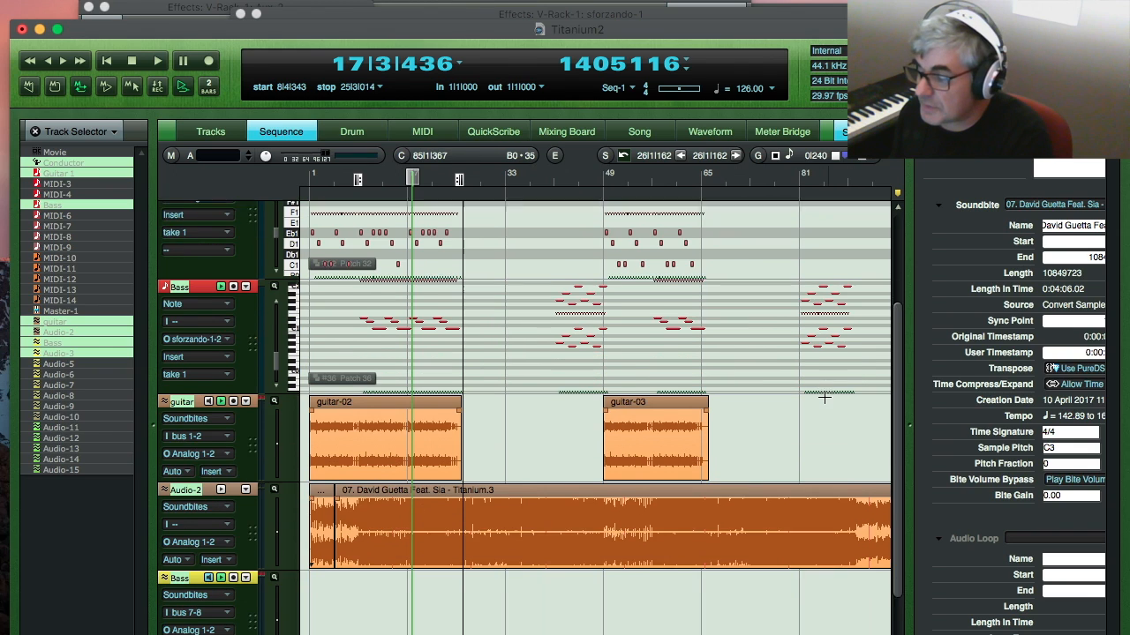
{"action": "scroll", "coordinate": [824, 398], "scroll_direction": "right", "scroll_amount": 10}
{"action": "scroll", "coordinate": [824, 398], "scroll_direction": "left", "scroll_amount": 10}
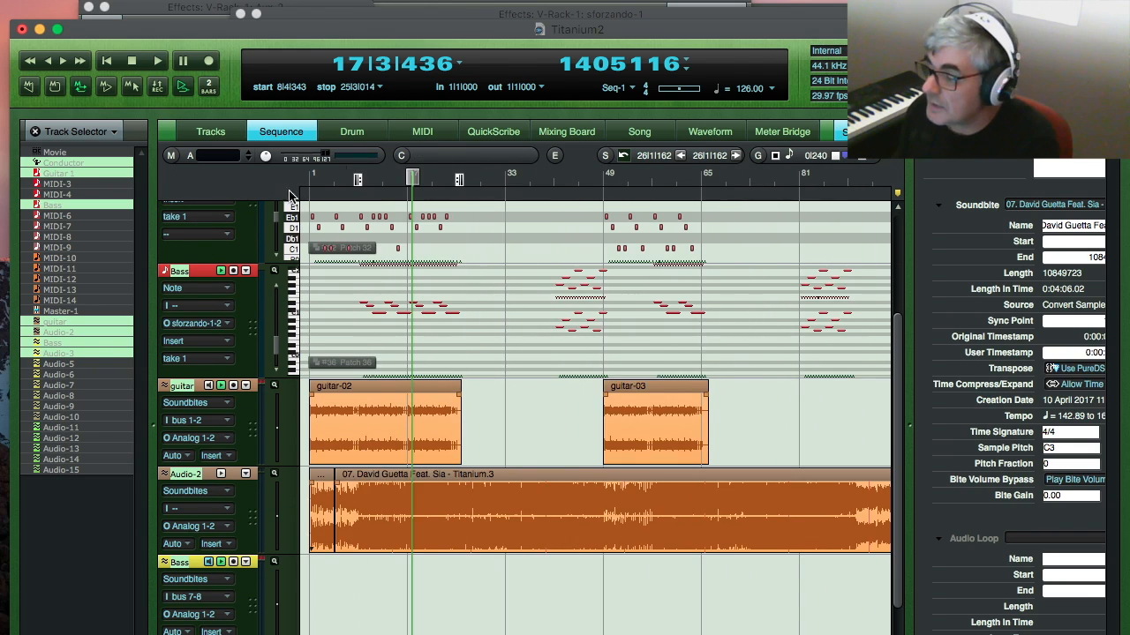
{"action": "left_click", "coordinate": [112, 62]}
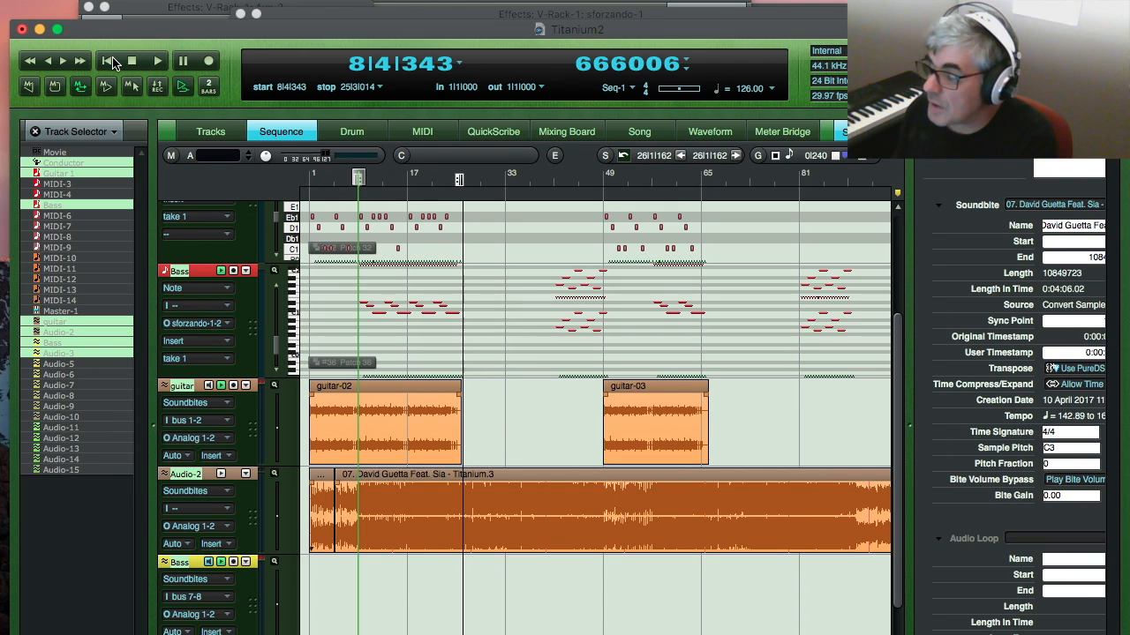
{"action": "left_click", "coordinate": [112, 62]}
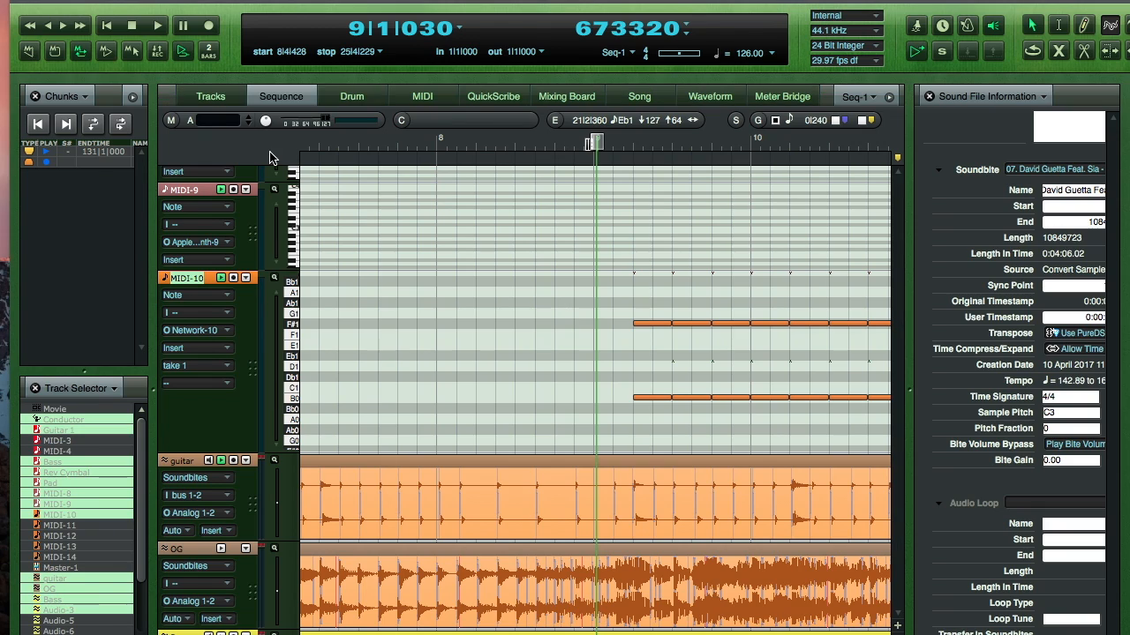
Step: Open the MIDI Studio setup, inspect the Network session and its DESKTOP-PC participant, and close the network settings
{"action": "left_click", "coordinate": [270, 1]}
{"action": "left_click", "coordinate": [270, 17]}
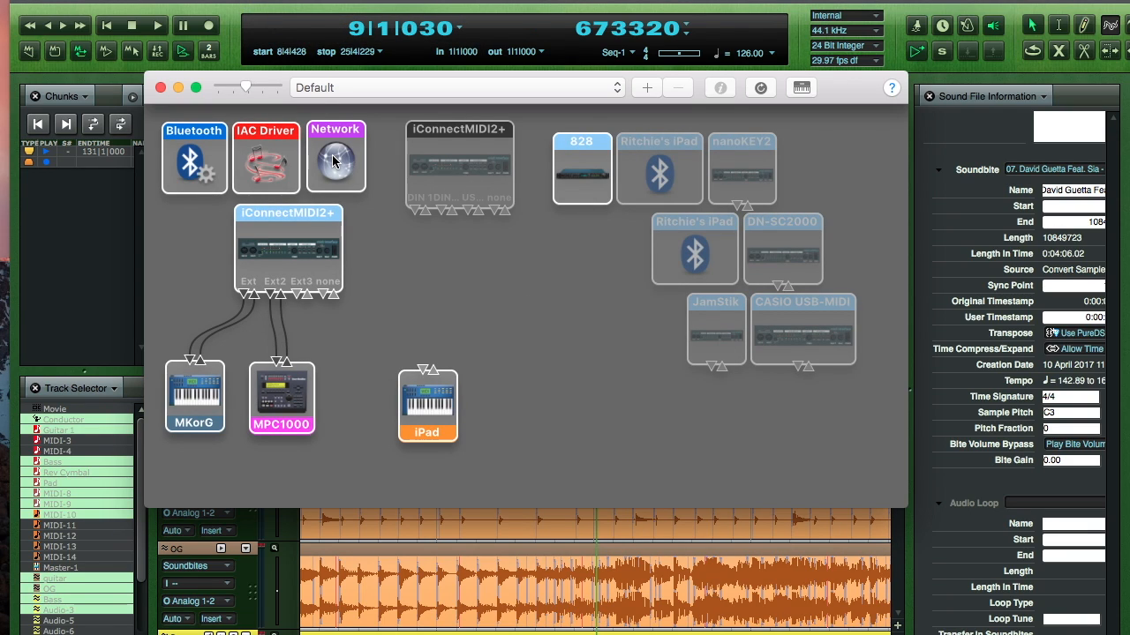
{"action": "double_click", "coordinate": [334, 159]}
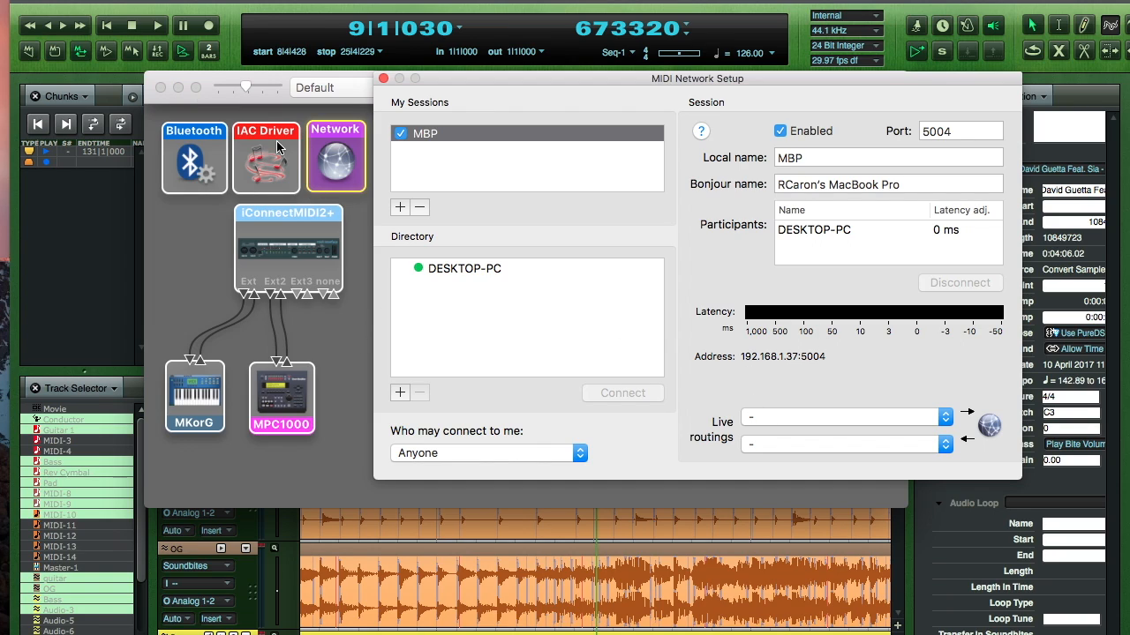
{"action": "left_click", "coordinate": [383, 79]}
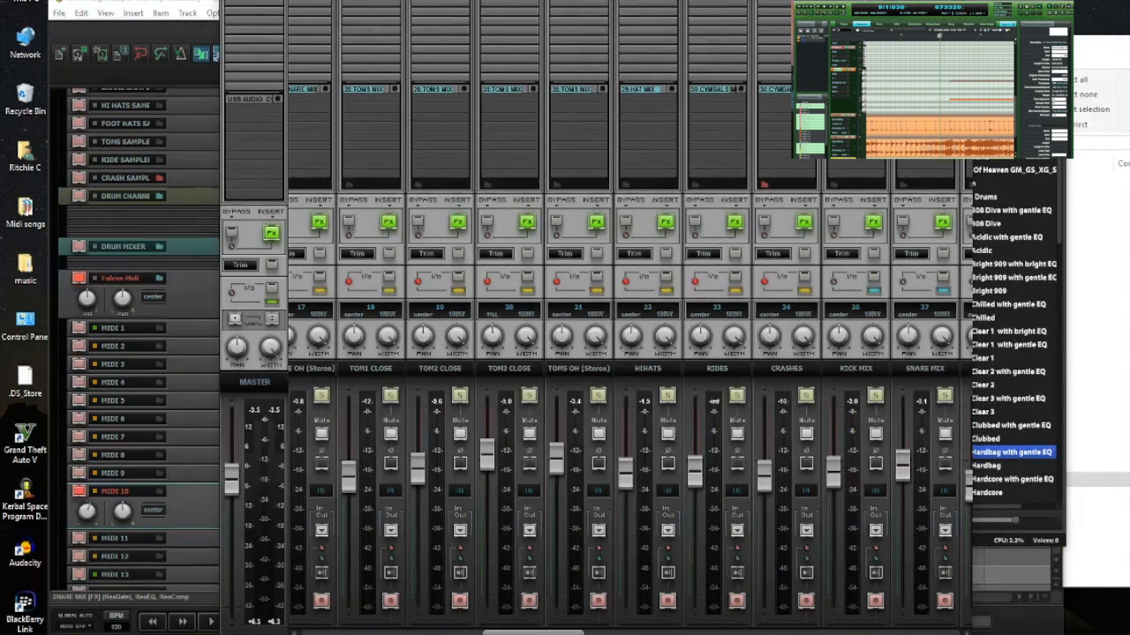
Step: Switch to REAPER on the Windows PC, move the mixer window away from the track list and show its first channels
{"action": "left_click_drag", "start_coordinate": [530, 1], "coordinate": [619, 5]}
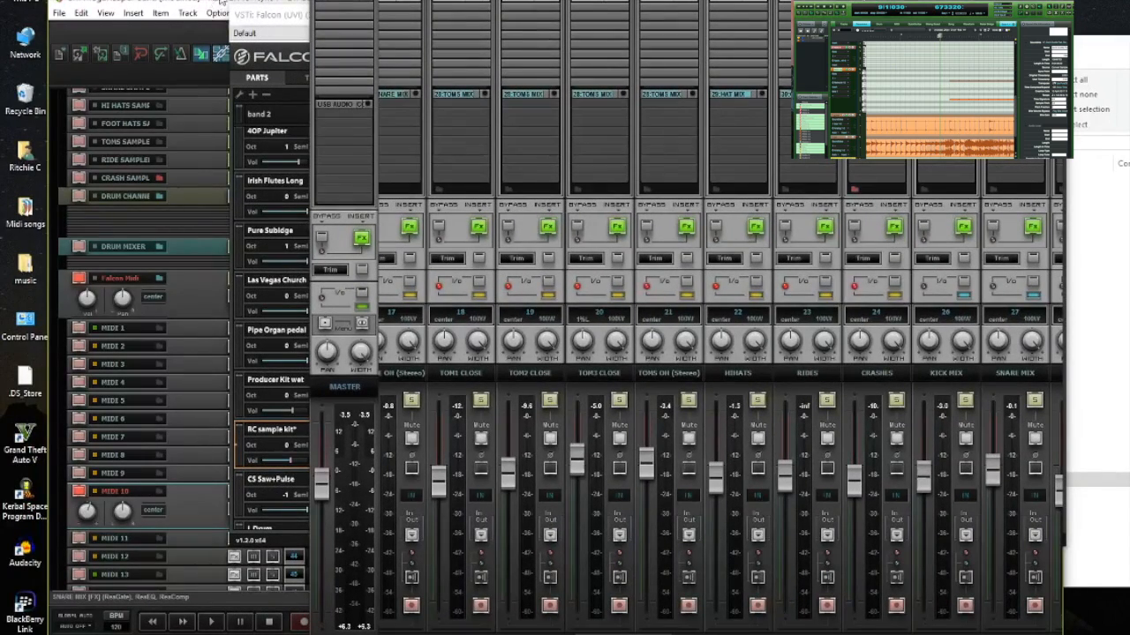
{"action": "left_click_drag", "start_coordinate": [623, 2], "coordinate": [643, 1]}
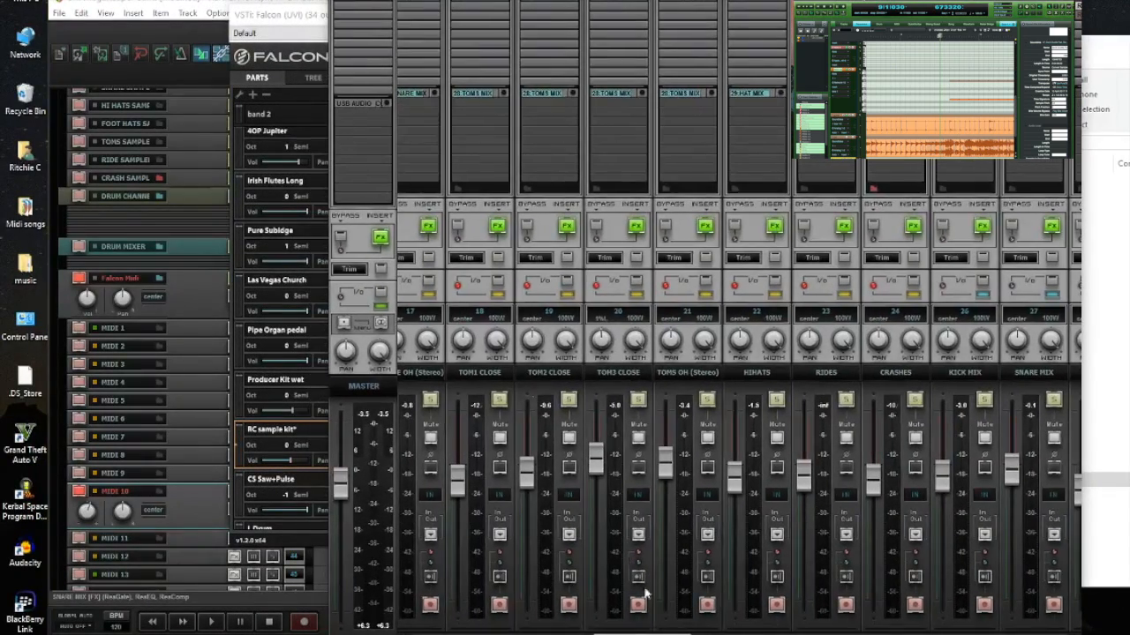
{"action": "left_click_drag", "start_coordinate": [645, 634], "coordinate": [463, 634]}
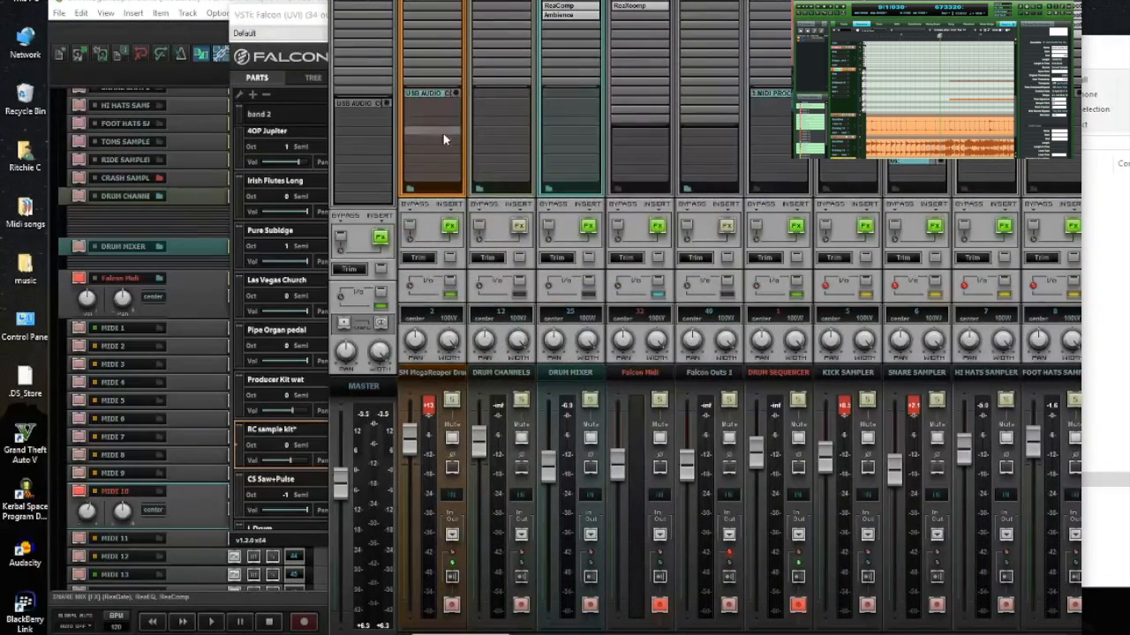
{"action": "mouse_move", "coordinate": [463, 633]}
{"action": "left_mouse_down"}
{"action": "mouse_move", "coordinate": [767, 634]}
{"action": "mouse_move", "coordinate": [457, 634]}
{"action": "left_mouse_up"}
Step: Select the Falcon Midi track and open its Falcon instrument window, shifted slightly upward
{"action": "left_click", "coordinate": [190, 298]}
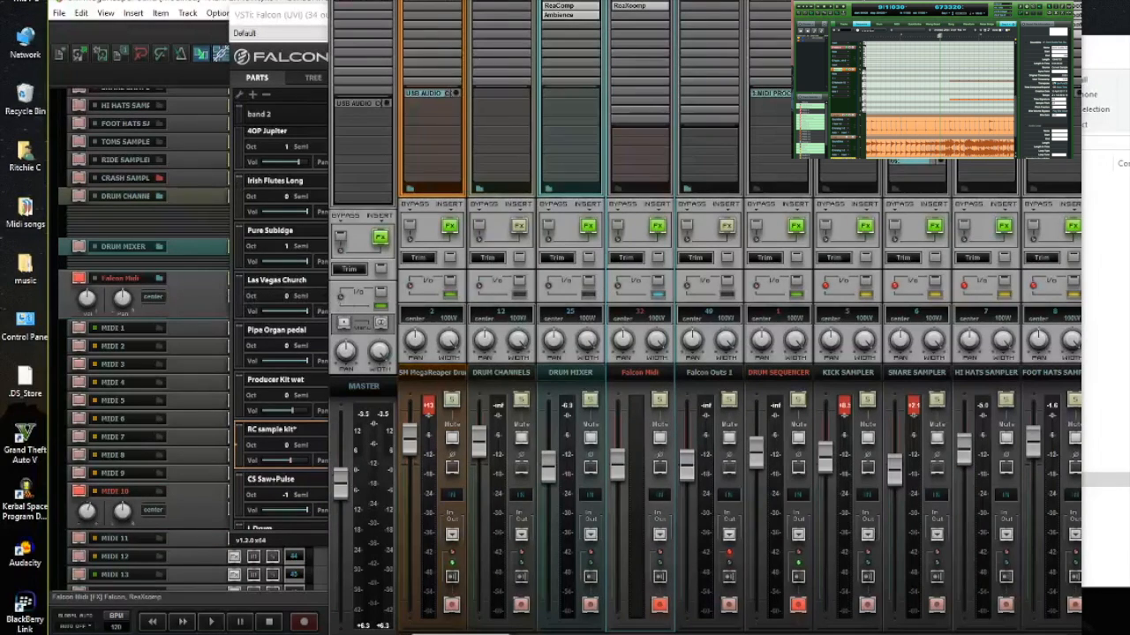
{"action": "left_click", "coordinate": [640, 5]}
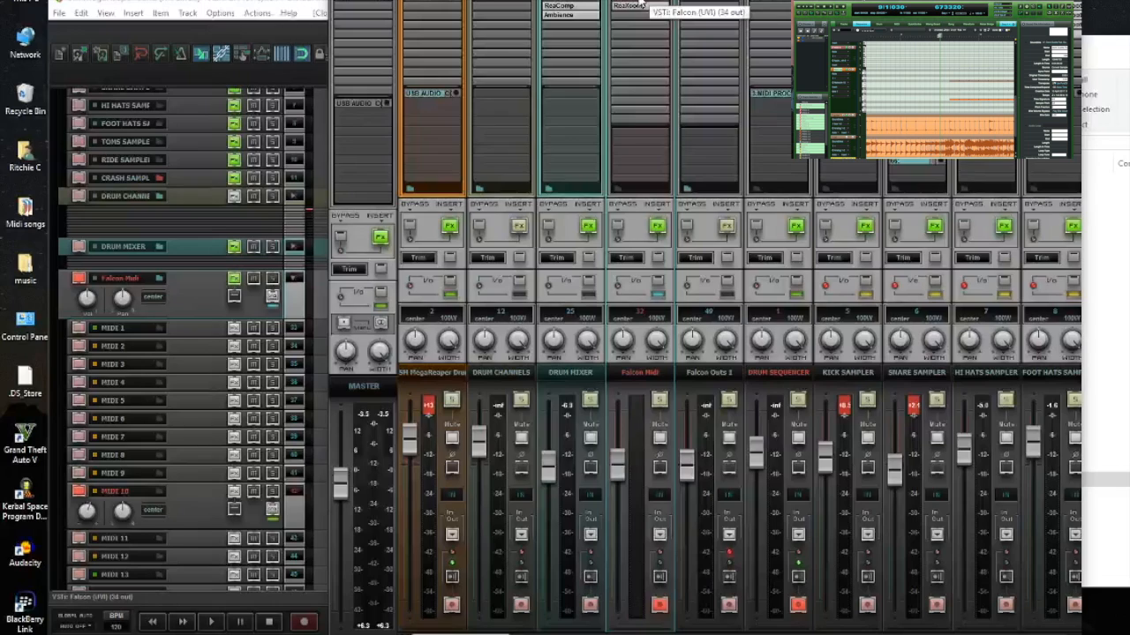
{"action": "left_click", "coordinate": [641, 6]}
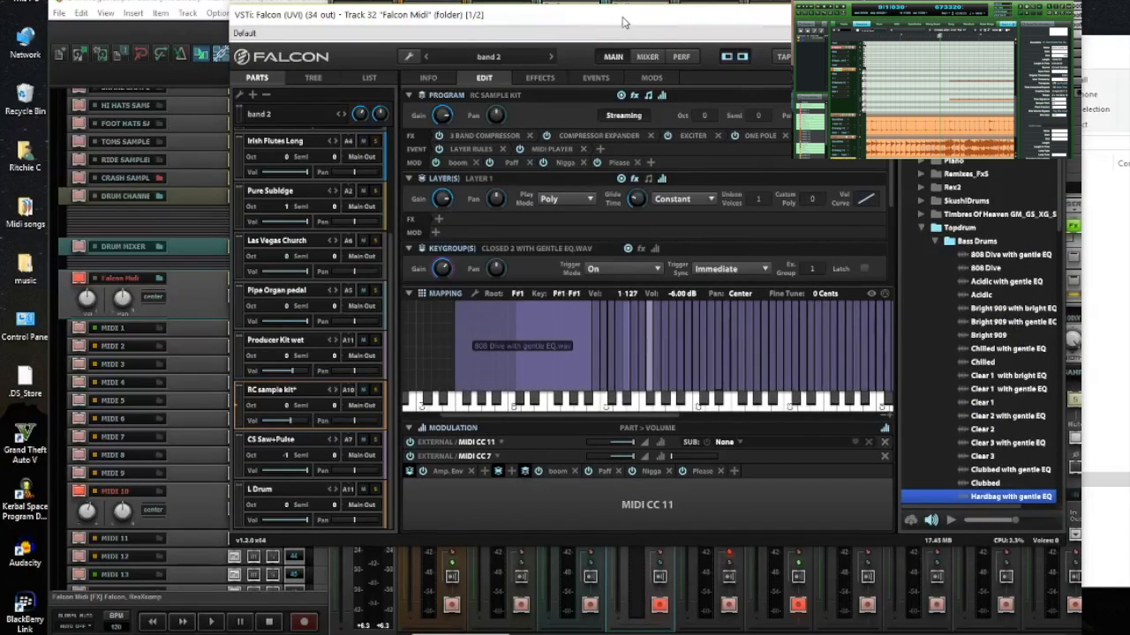
{"action": "left_click_drag", "start_coordinate": [622, 22], "coordinate": [622, 13]}
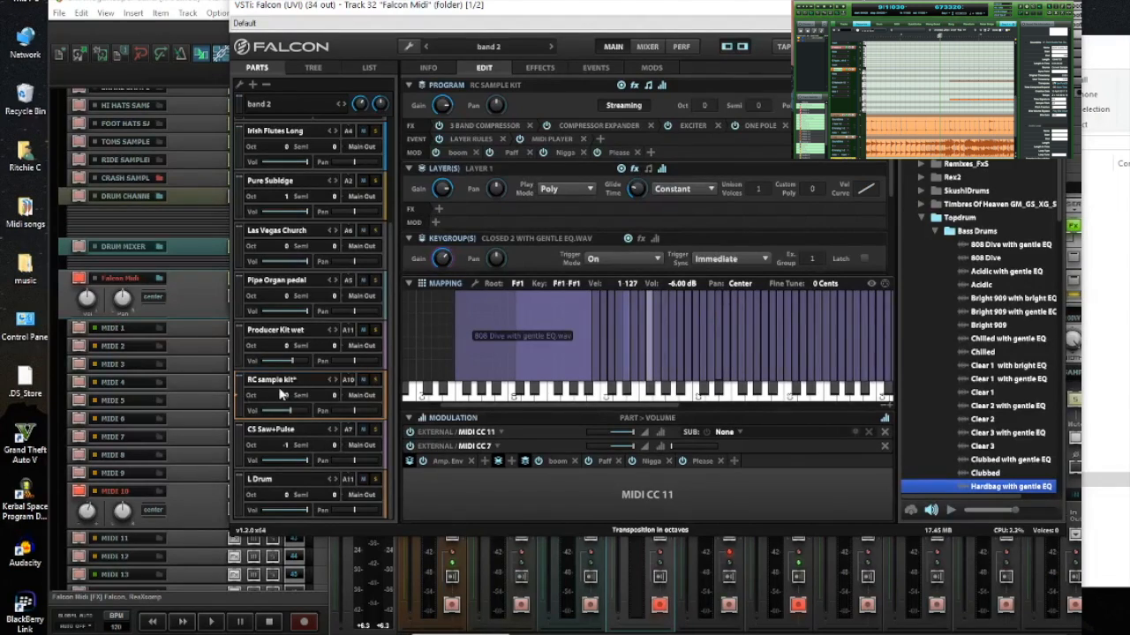
Step: Audition several drum sounds of the RC sample kit on Falcon's mapping keyboard around C1 to D#1
{"action": "left_click", "coordinate": [605, 400]}
{"action": "left_click", "coordinate": [595, 399]}
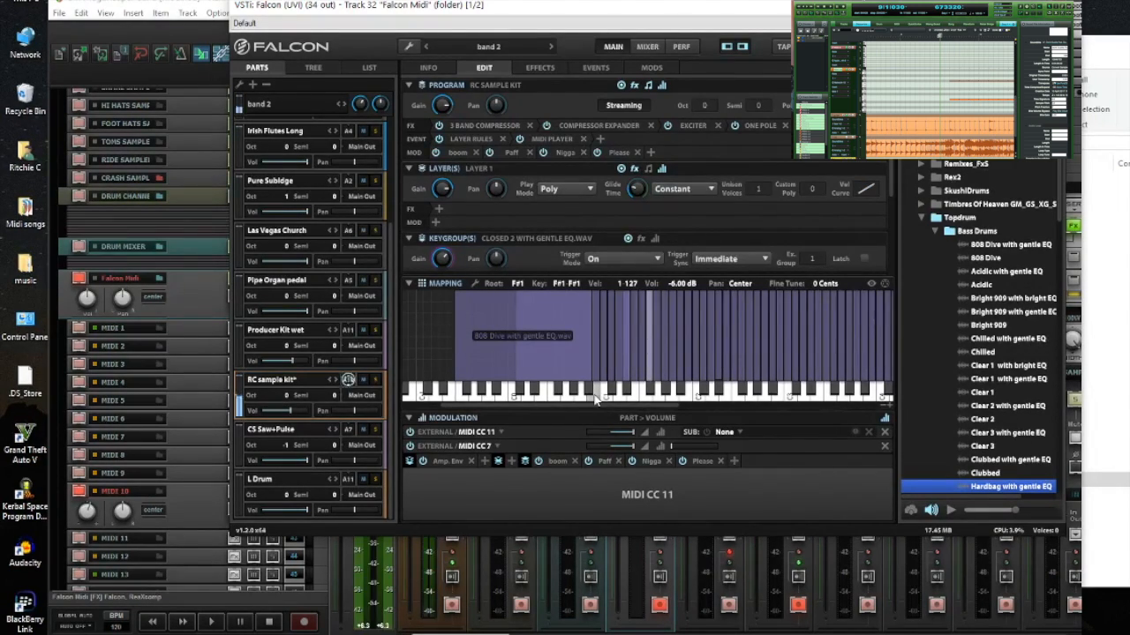
{"action": "left_click", "coordinate": [586, 391]}
{"action": "left_click", "coordinate": [612, 395]}
{"action": "left_click", "coordinate": [617, 395]}
{"action": "left_click", "coordinate": [618, 397]}
{"action": "left_click", "coordinate": [625, 393]}
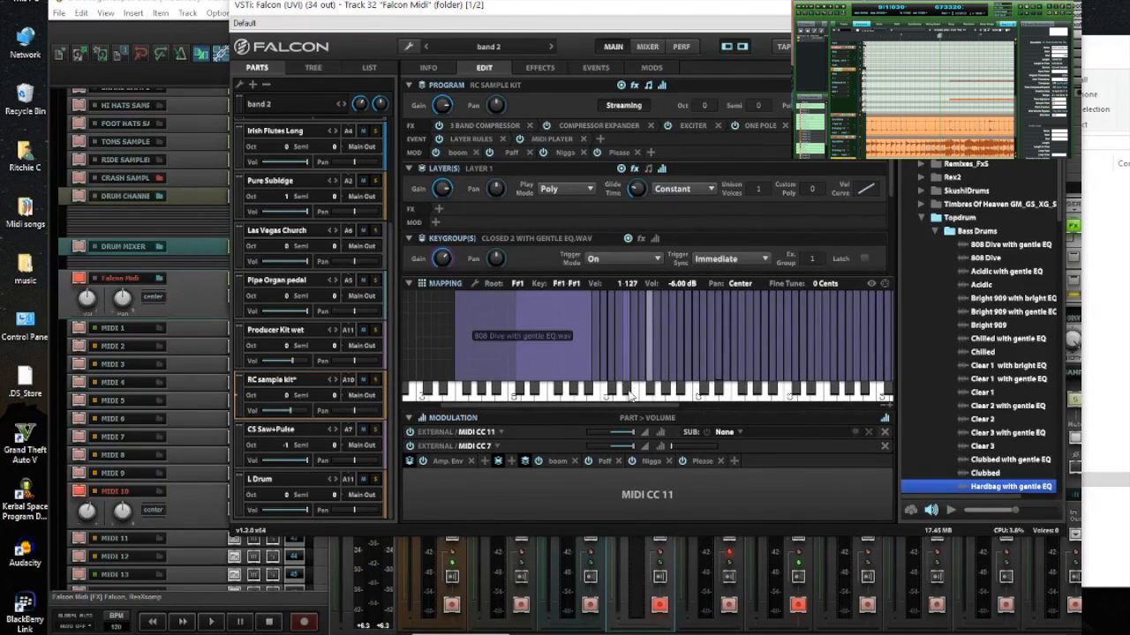
Step: Lower the DAT-D&B KIT2-Snare keygroup's volume to 0.65 dB and extend its key range from D1 to D#1
{"action": "left_click", "coordinate": [627, 370]}
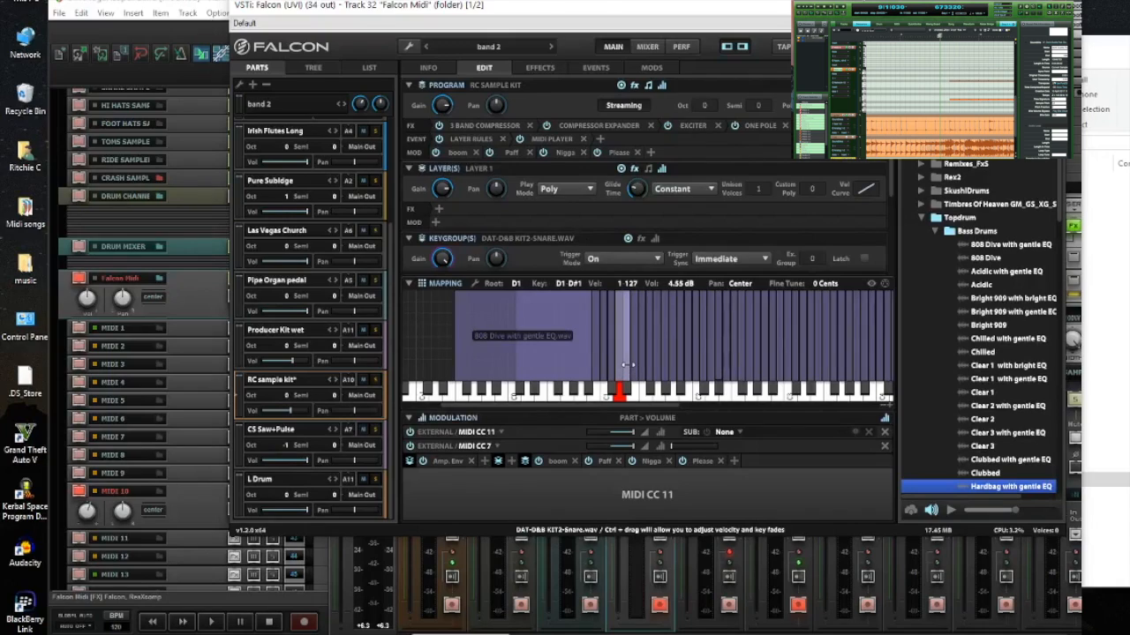
{"action": "left_click", "coordinate": [625, 366]}
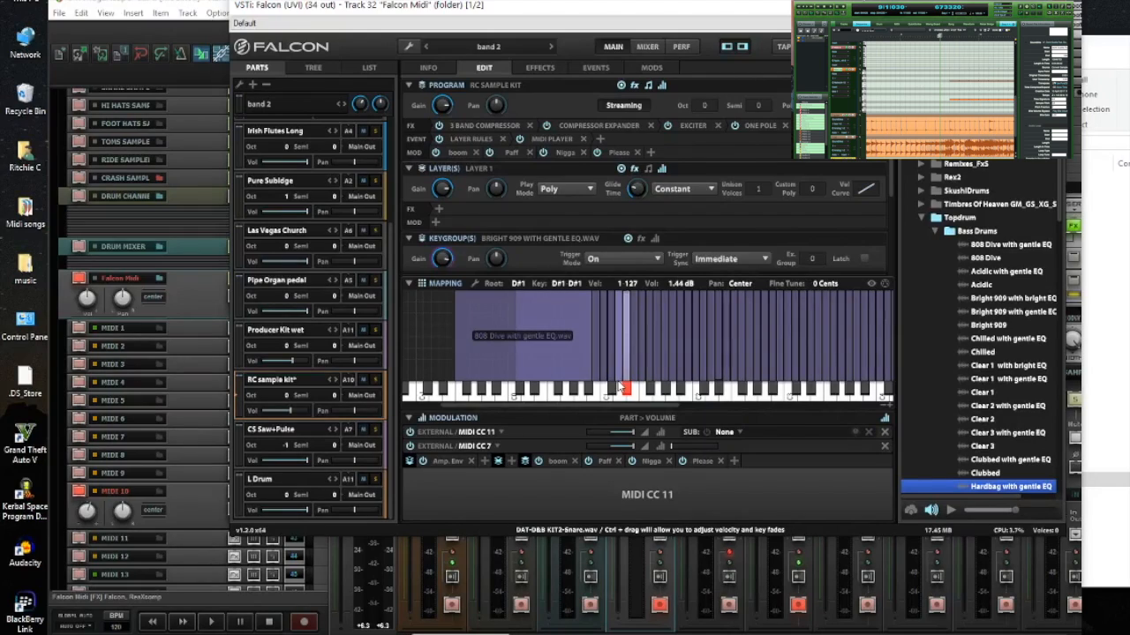
{"action": "left_click", "coordinate": [617, 372]}
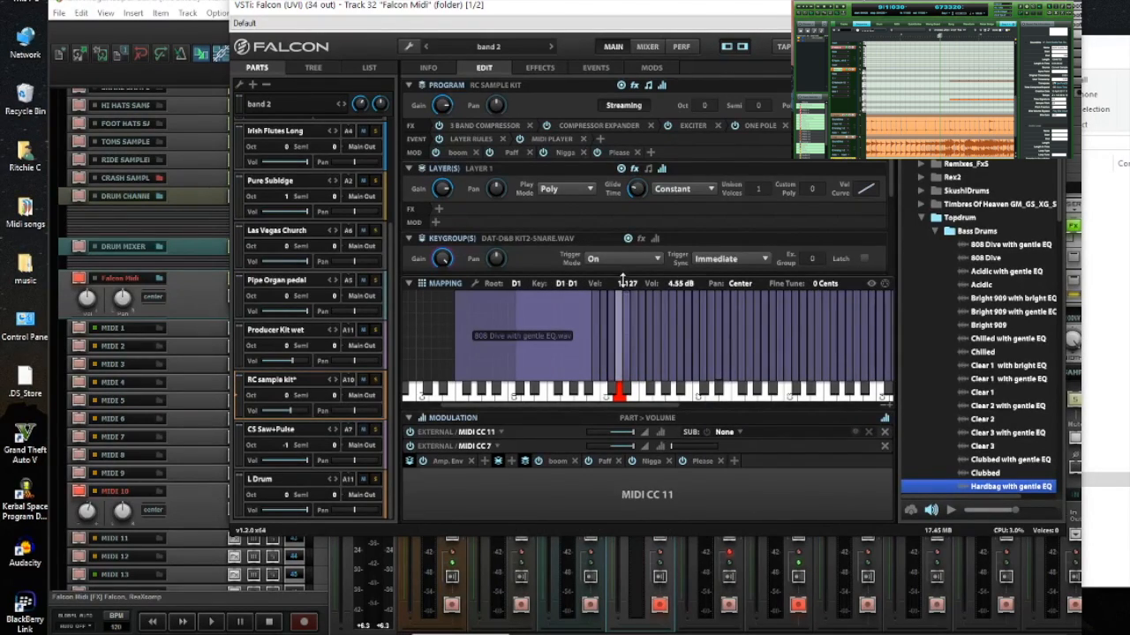
{"action": "left_click_drag", "start_coordinate": [670, 292], "coordinate": [670, 295]}
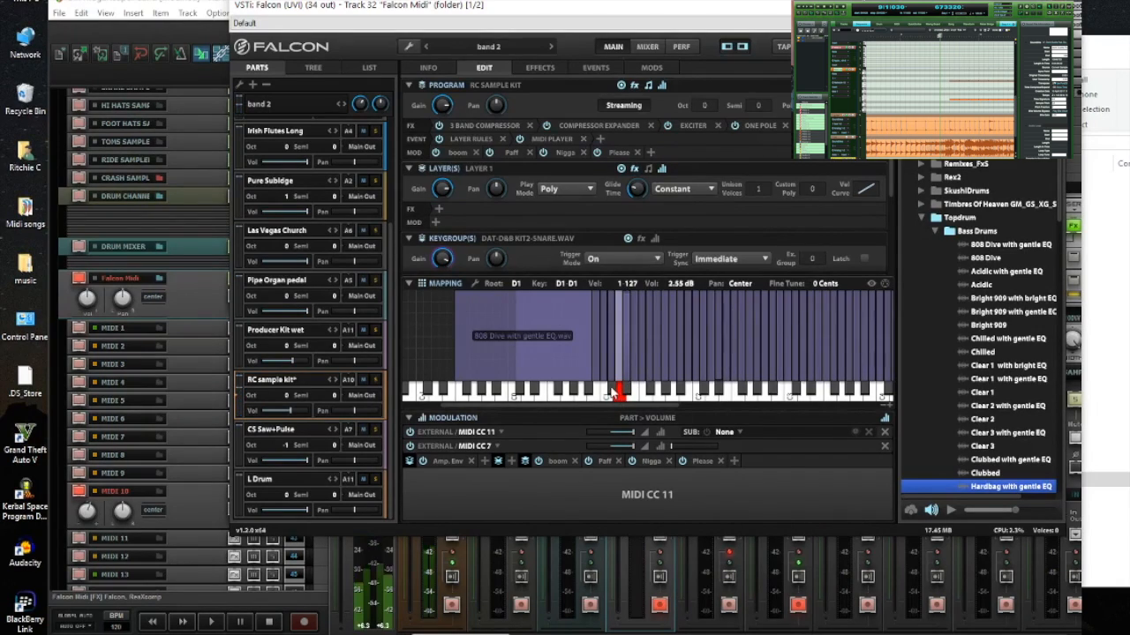
{"action": "left_click", "coordinate": [613, 372]}
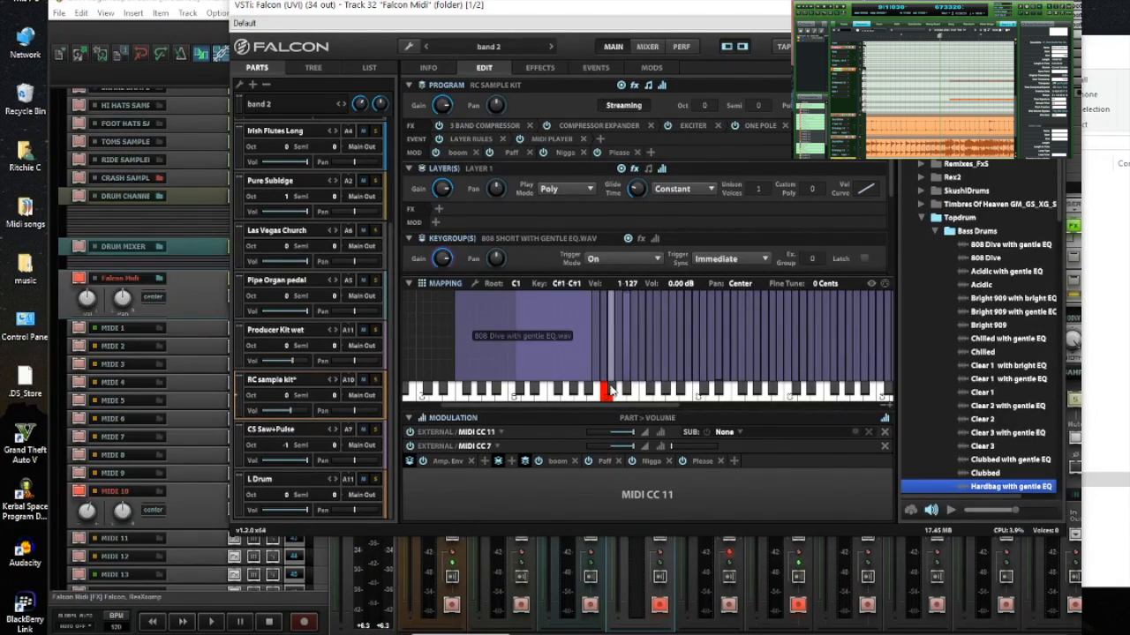
{"action": "left_click", "coordinate": [618, 394]}
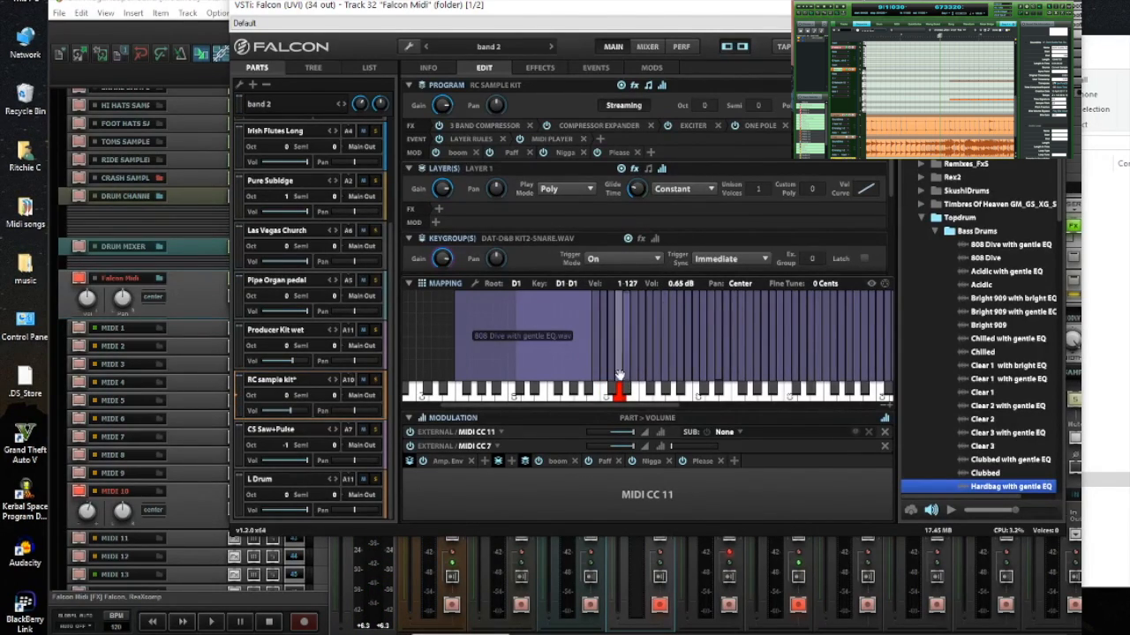
{"action": "left_click_drag", "start_coordinate": [622, 364], "coordinate": [627, 364]}
{"action": "left_click", "coordinate": [625, 391]}
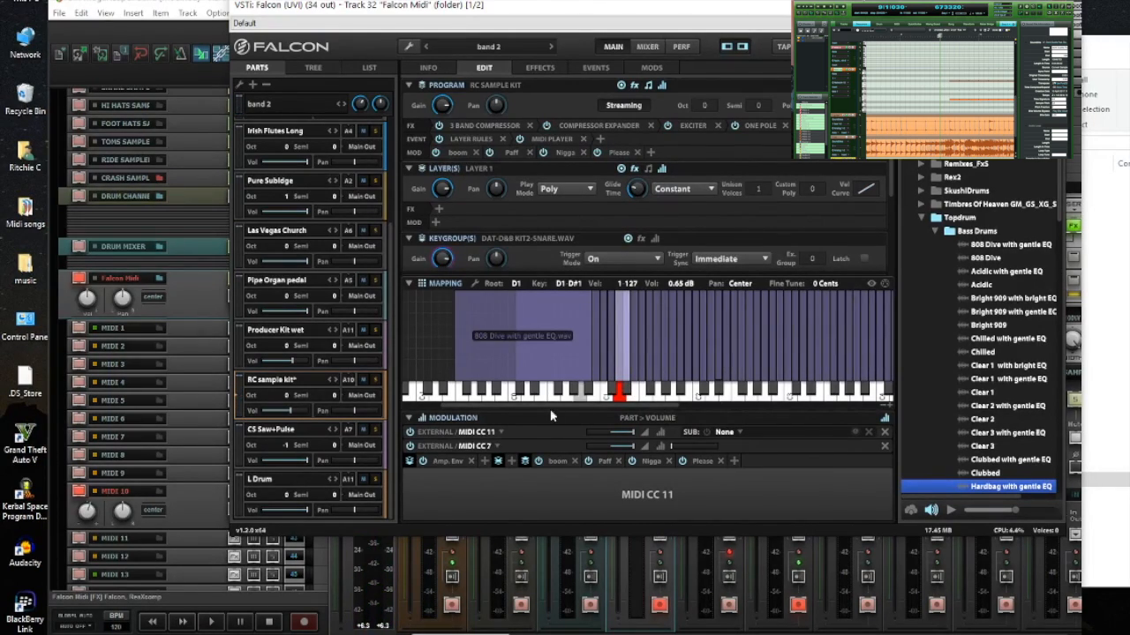
Step: In the REAPER mixer, slightly lower the faders of the HI HATS SAMPLER, KICK CLOSE and KICK OH (Stereo) channels
{"action": "mouse_move", "coordinate": [459, 632]}
{"action": "left_mouse_down"}
{"action": "mouse_move", "coordinate": [480, 633]}
{"action": "mouse_move", "coordinate": [458, 633]}
{"action": "left_mouse_up"}
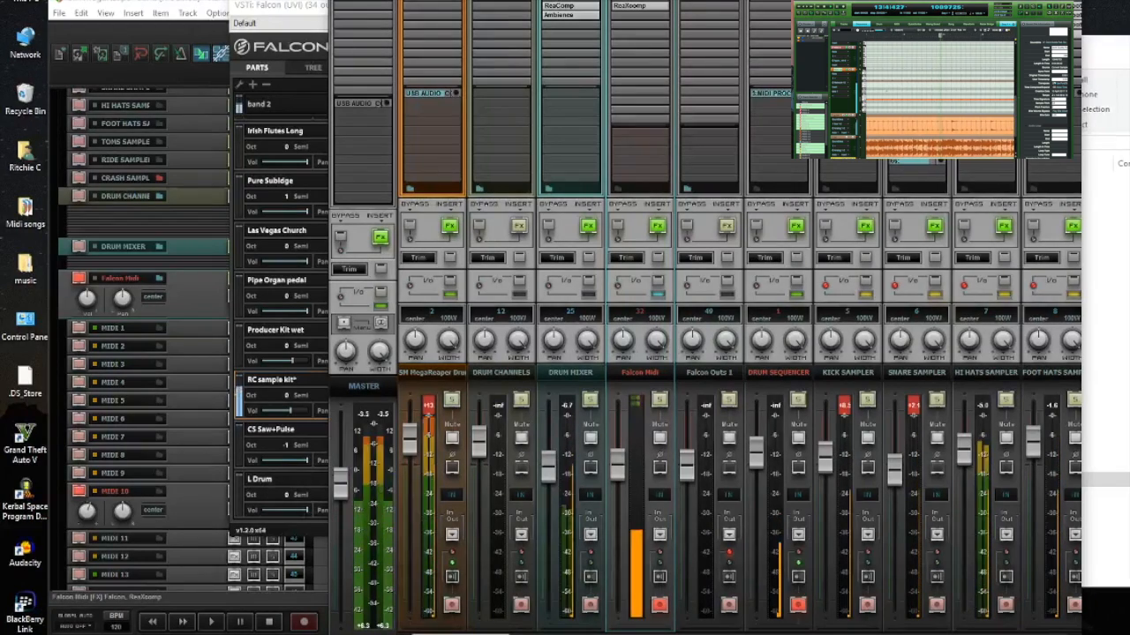
{"action": "left_click_drag", "start_coordinate": [461, 634], "coordinate": [521, 634]}
{"action": "left_click_drag", "start_coordinate": [559, 448], "coordinate": [565, 481]}
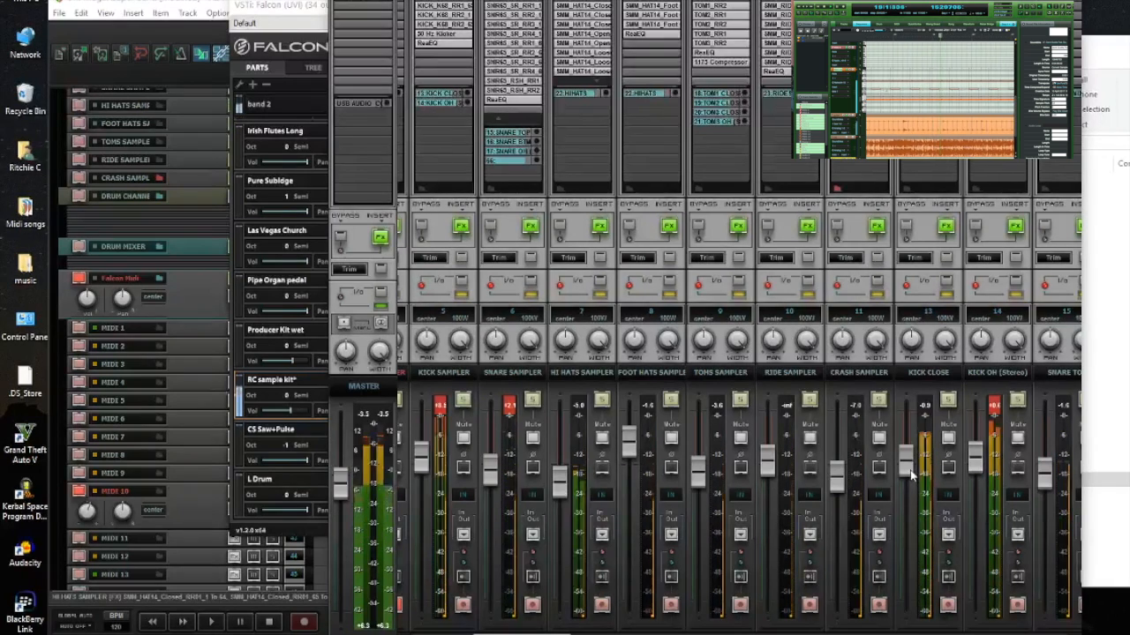
{"action": "left_click_drag", "start_coordinate": [908, 468], "coordinate": [908, 479]}
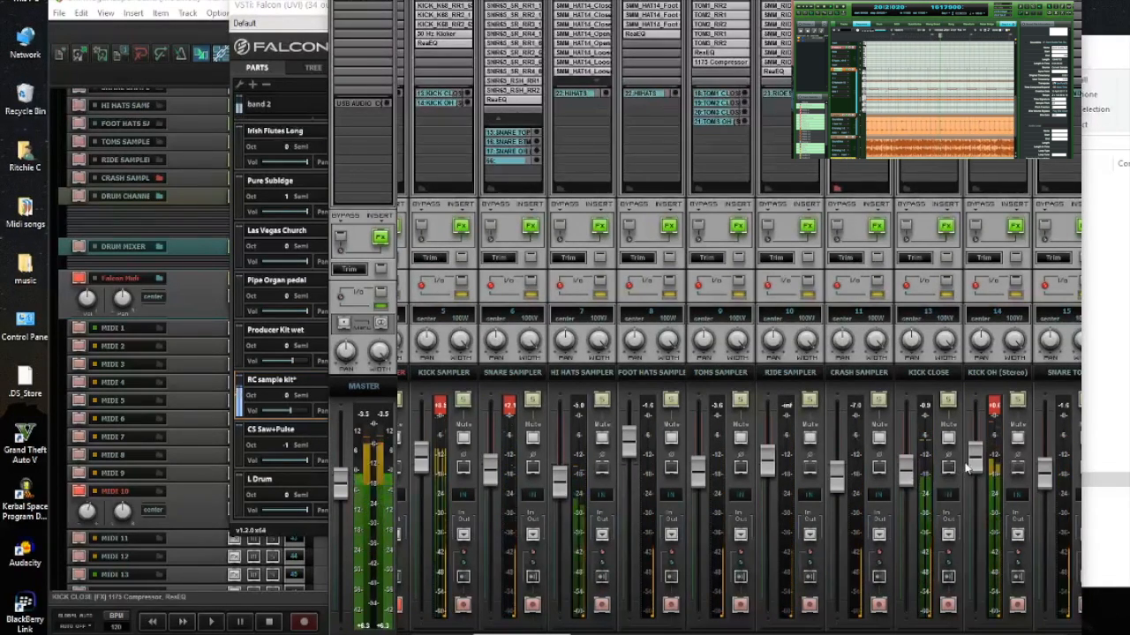
{"action": "left_click_drag", "start_coordinate": [974, 467], "coordinate": [974, 475]}
Step: Lower the SNARE BTM channel's fader considerably and disarm the channel for recording
{"action": "left_click_drag", "start_coordinate": [503, 633], "coordinate": [550, 633]}
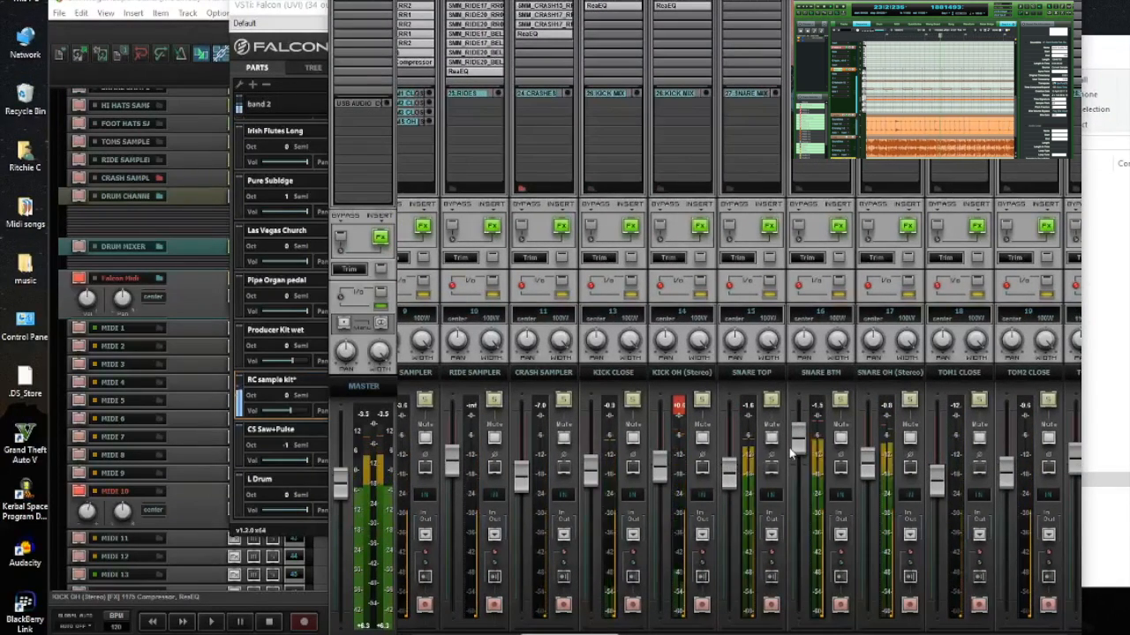
{"action": "left_click_drag", "start_coordinate": [795, 446], "coordinate": [803, 523]}
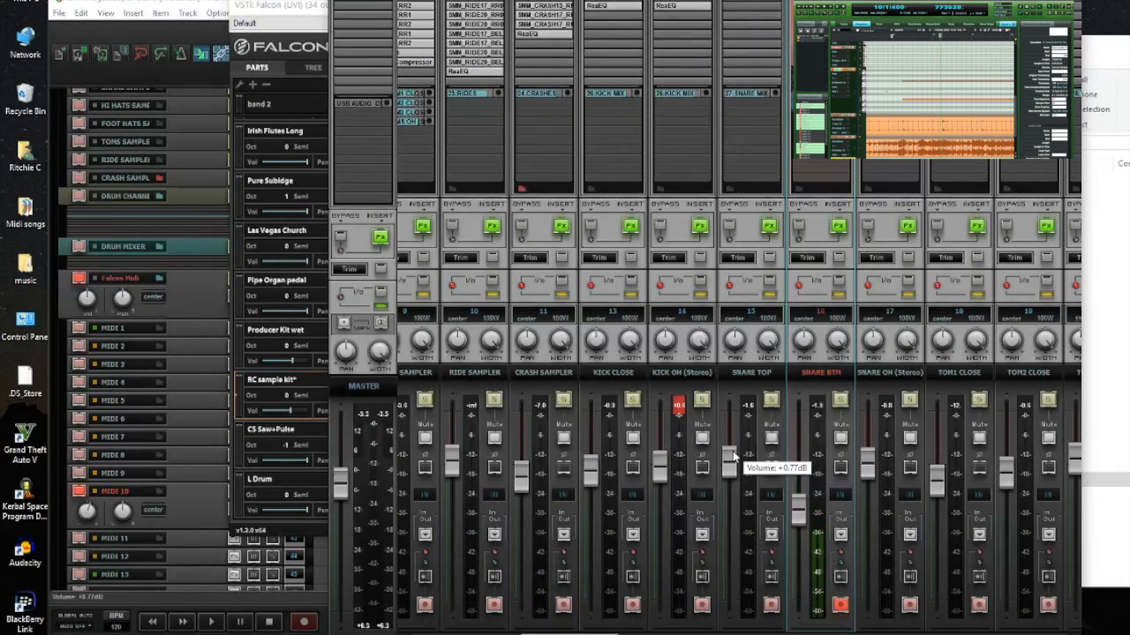
{"action": "left_click", "coordinate": [840, 605]}
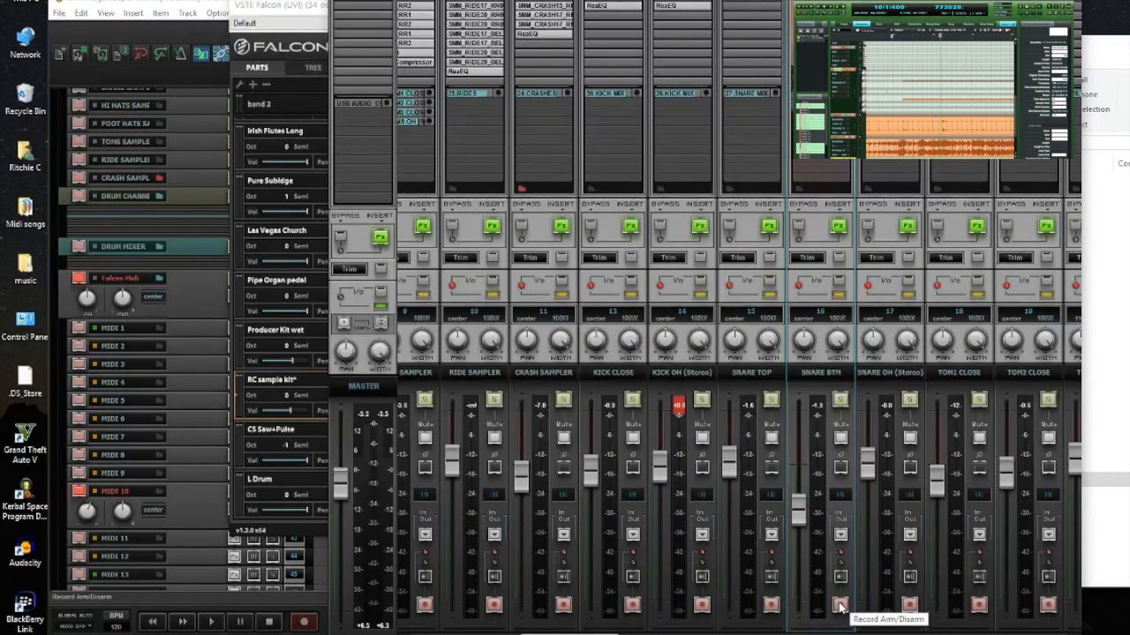
Step: Show the mixer's first channels again, look at Falcon's RC sample kit mapping, and bring the mixer back to the front
{"action": "left_click_drag", "start_coordinate": [569, 634], "coordinate": [460, 633]}
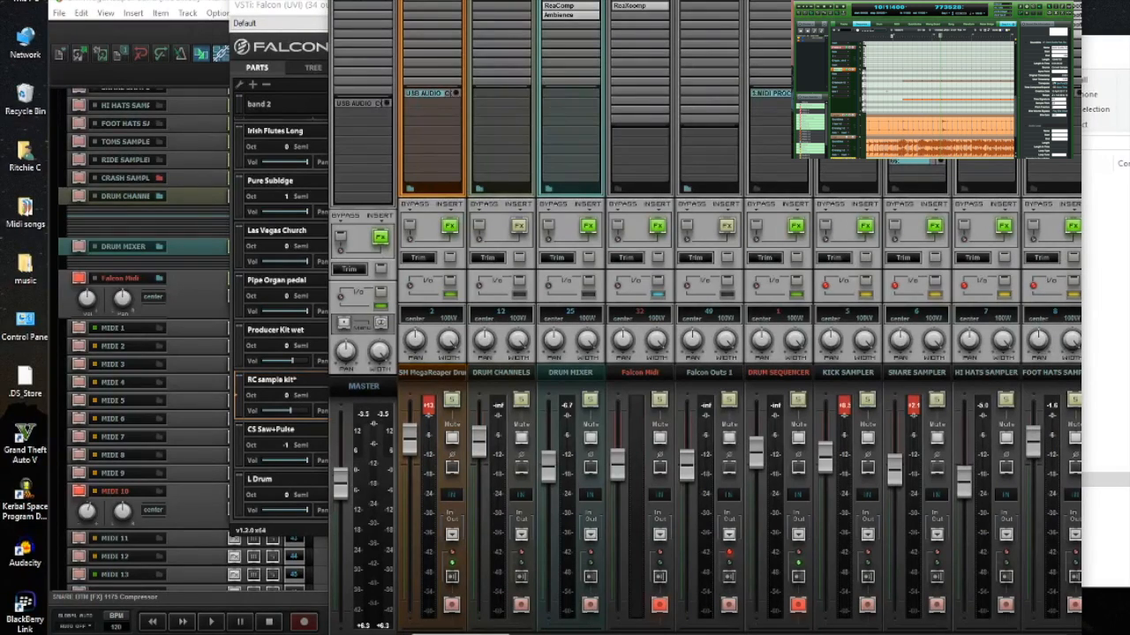
{"action": "left_click", "coordinate": [236, 420]}
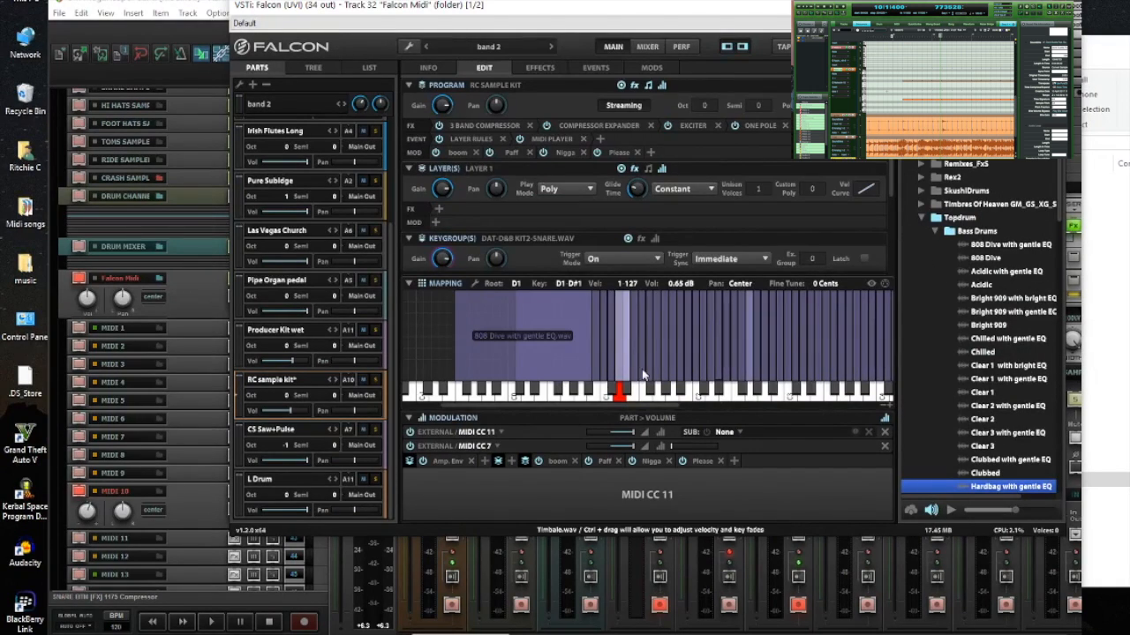
{"action": "left_click", "coordinate": [375, 611]}
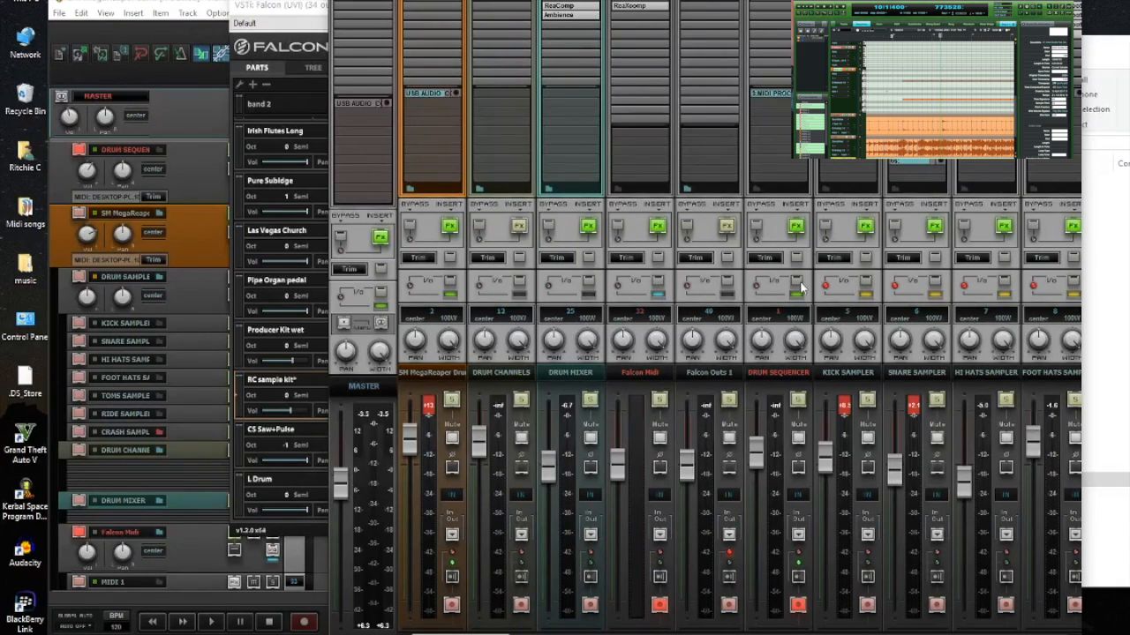
Step: Look along the REAPER mixer's drum sampler channels up to SNARE TOP and return to the first channels
{"action": "left_click_drag", "start_coordinate": [461, 634], "coordinate": [525, 634]}
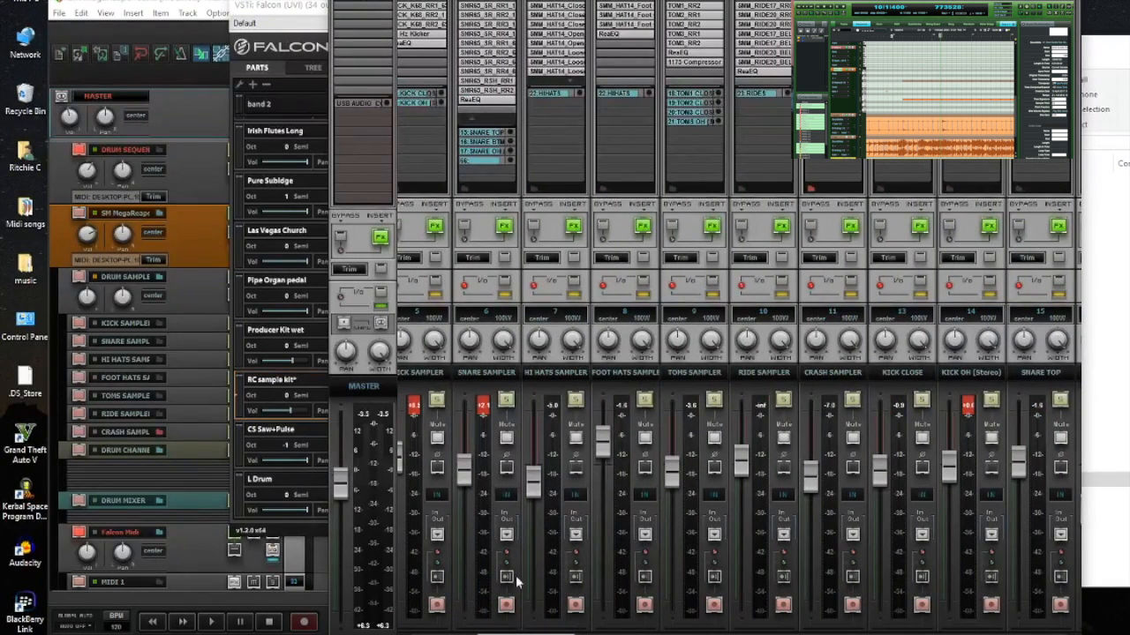
{"action": "left_click_drag", "start_coordinate": [541, 631], "coordinate": [477, 633]}
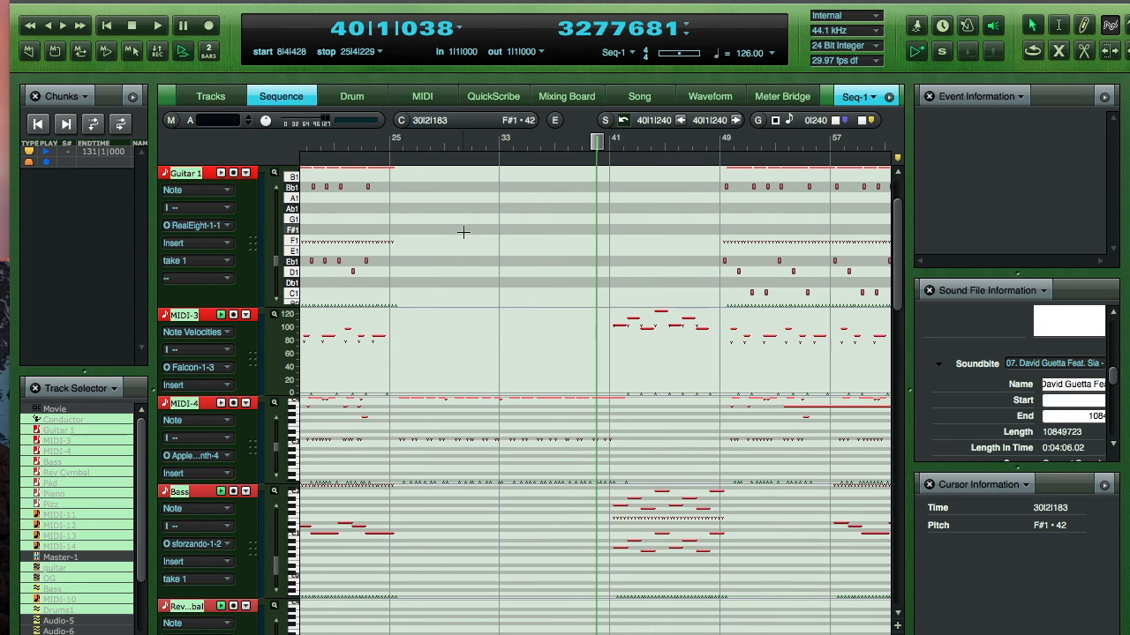
Step: Look over the guitar, synth and bass tracks in the sequence, and examine the oscillator section of Falcon's Harpluck program
{"action": "scroll", "coordinate": [463, 232], "scroll_direction": "down", "scroll_amount": 3}
{"action": "scroll", "coordinate": [463, 232], "scroll_direction": "left", "scroll_amount": 5}
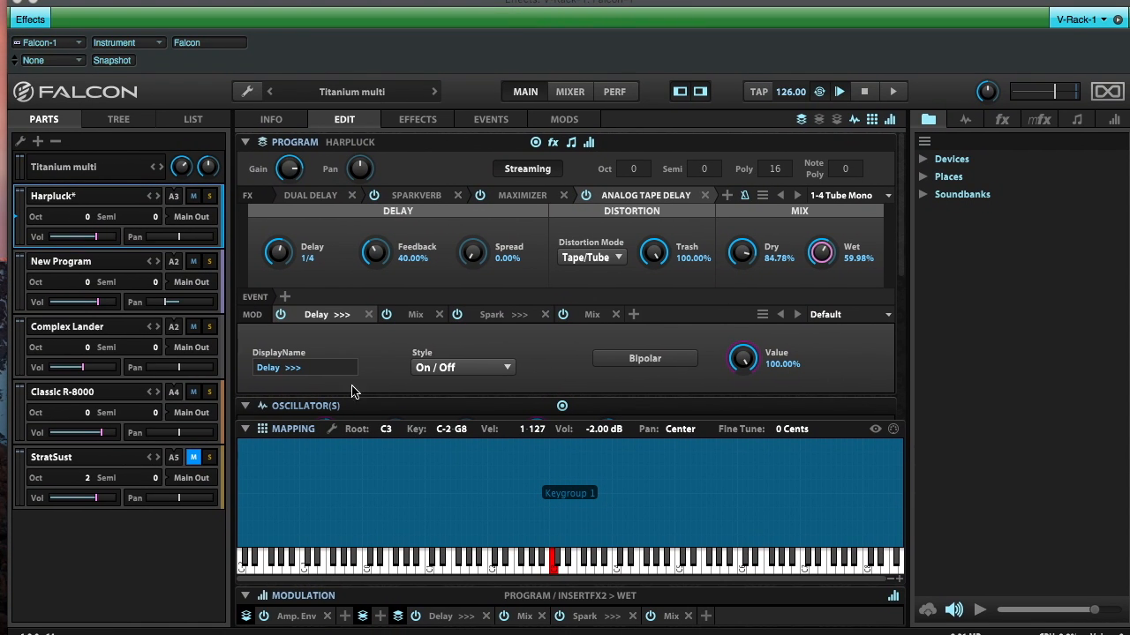
{"action": "left_click", "coordinate": [484, 568]}
{"action": "scroll", "coordinate": [398, 371], "scroll_direction": "down", "scroll_amount": 5}
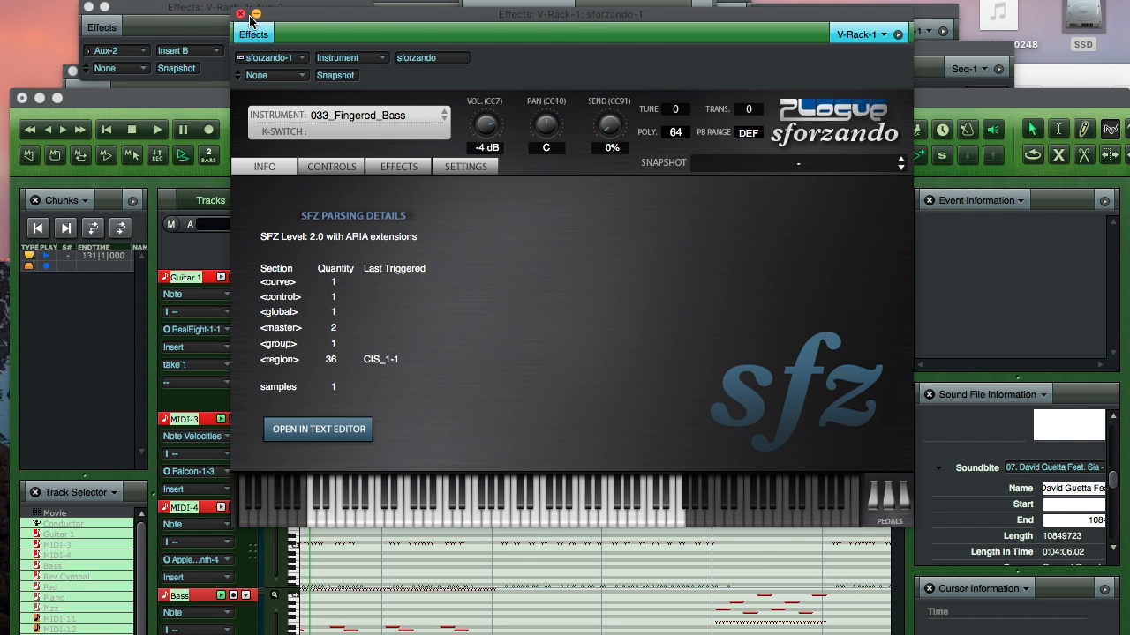
Step: Close the sforzando instrument window and the Bass track's Live Room B effect window
{"action": "left_click", "coordinate": [243, 23]}
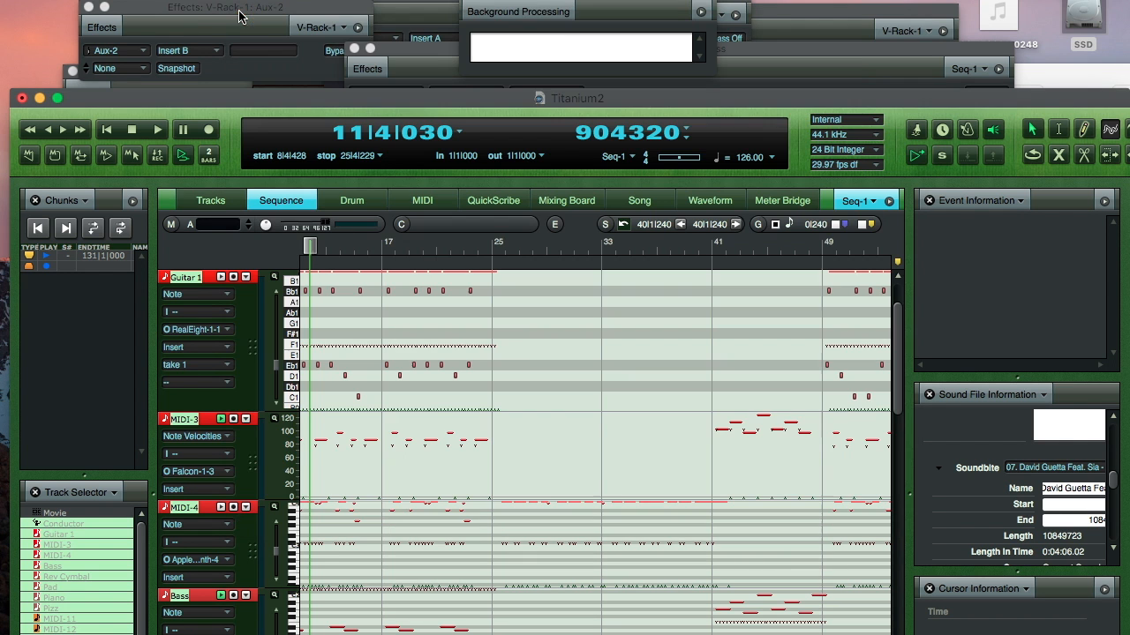
{"action": "left_click", "coordinate": [803, 56]}
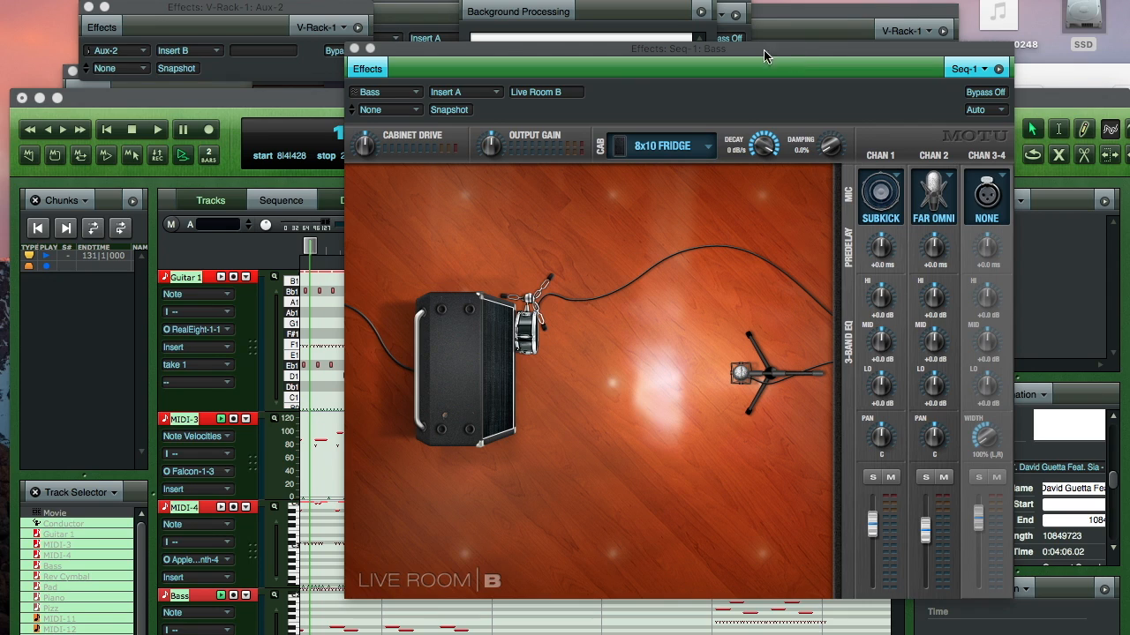
{"action": "left_click", "coordinate": [354, 48]}
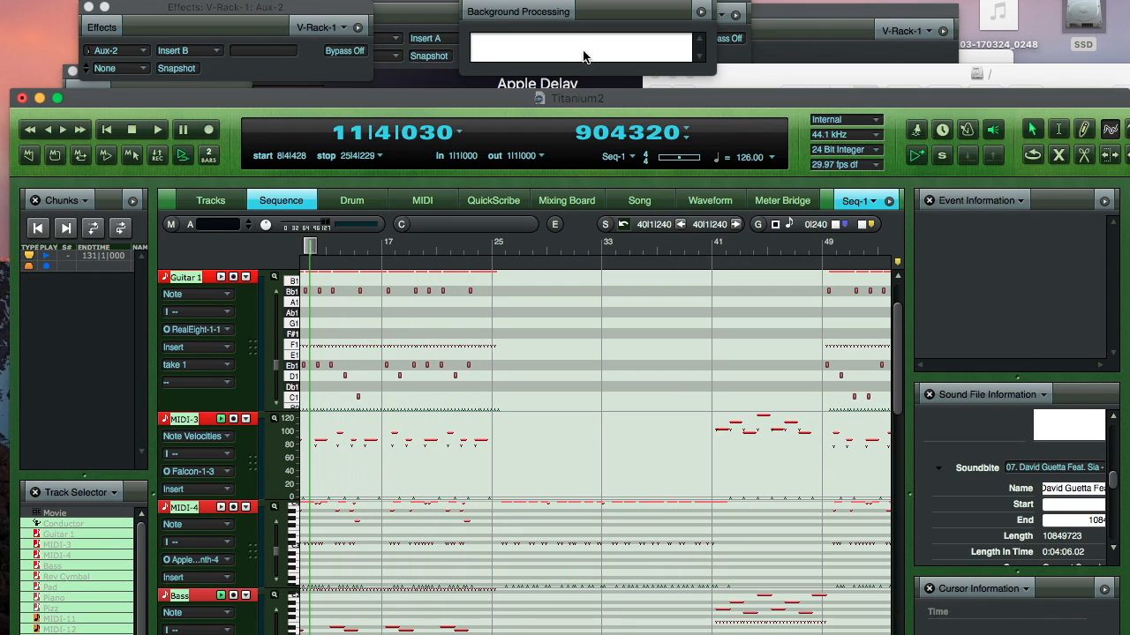
Step: Close the remaining V-Rack effect windows, including Aux-2 and the Apple Delay on Aux-1
{"action": "left_click", "coordinate": [827, 12]}
{"action": "left_click", "coordinate": [262, 10]}
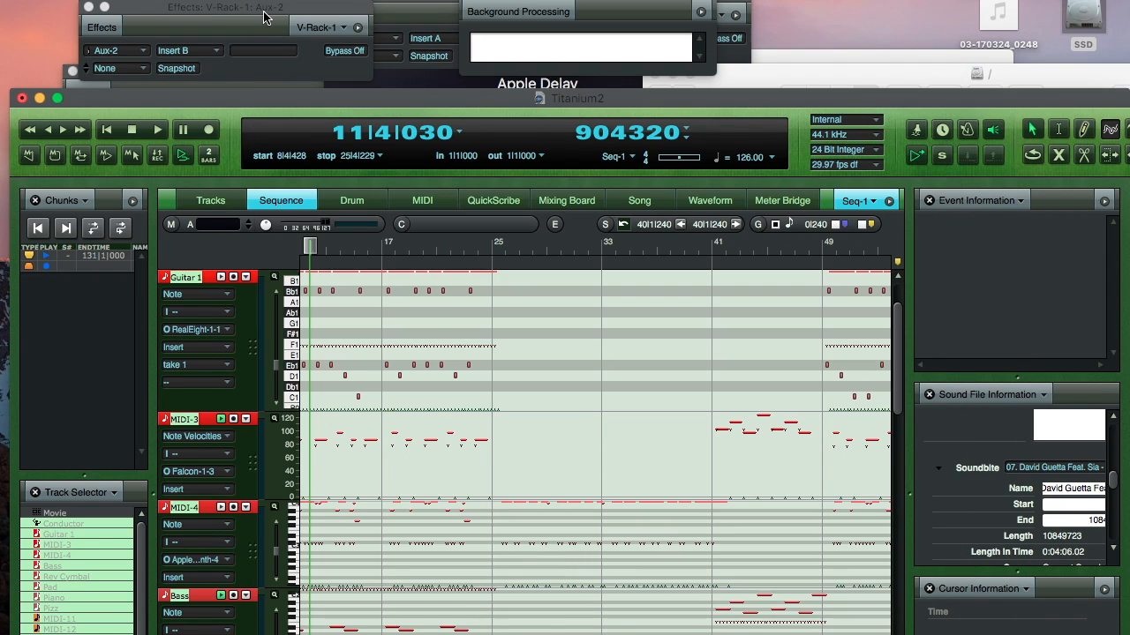
{"action": "left_click", "coordinate": [263, 16]}
{"action": "mouse_move", "coordinate": [162, 15]}
{"action": "left_mouse_down"}
{"action": "mouse_move", "coordinate": [210, 31]}
{"action": "mouse_move", "coordinate": [150, 21]}
{"action": "left_mouse_up"}
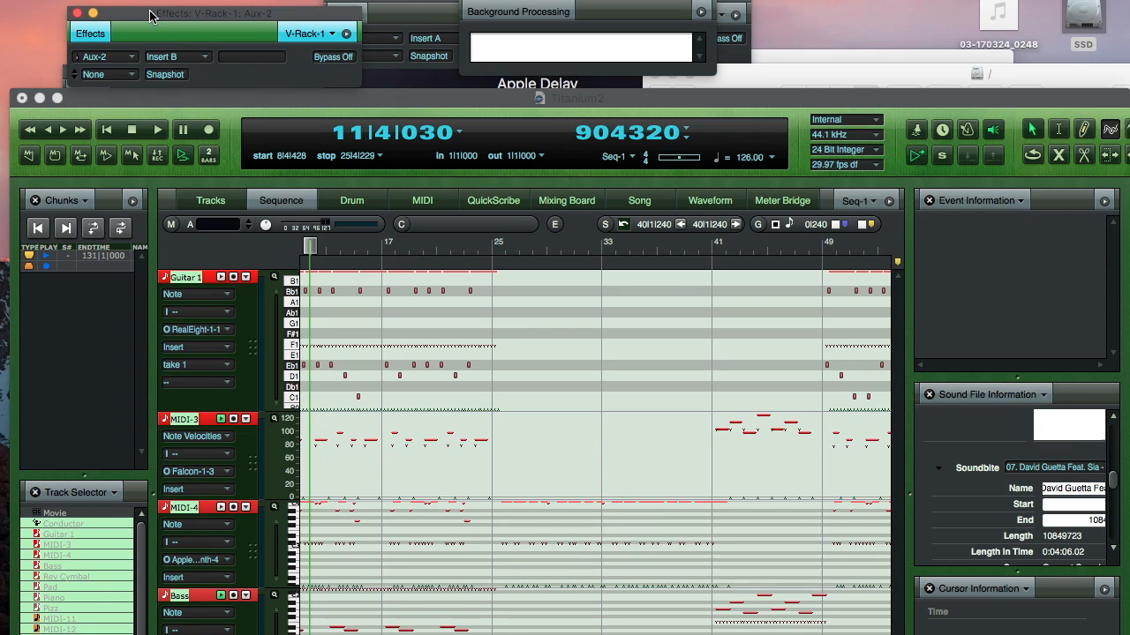
{"action": "left_click", "coordinate": [75, 17]}
{"action": "left_click", "coordinate": [422, 11]}
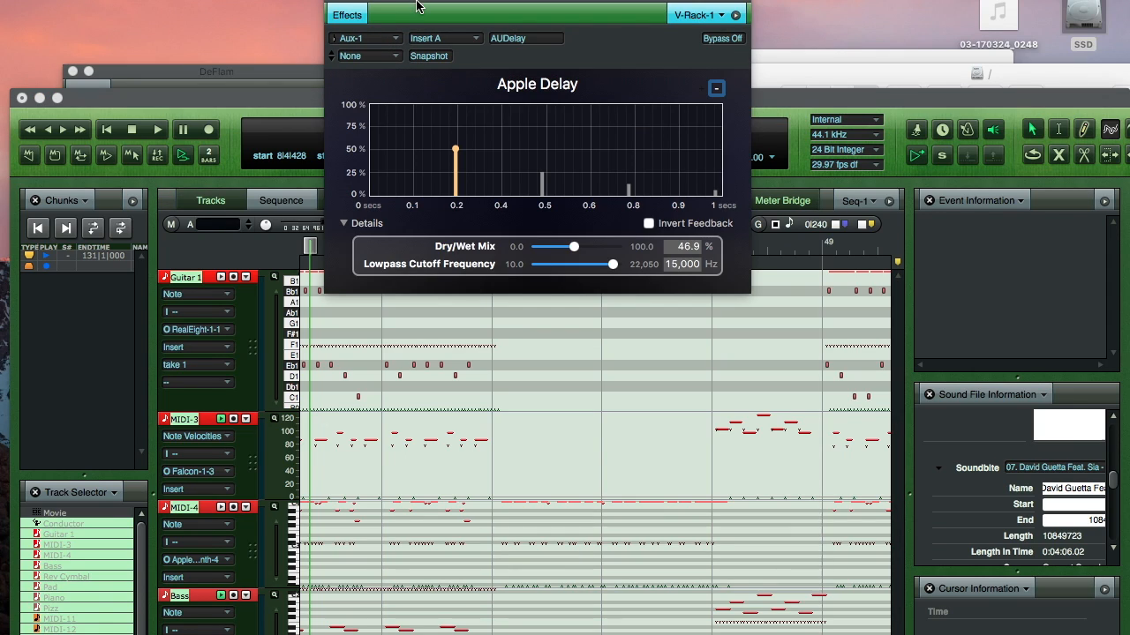
{"action": "left_click", "coordinate": [336, 3]}
Step: Bring the Falcon instrument window back into view and show the second Pluck oscillator of the Harpluck program
{"action": "left_click", "coordinate": [289, 71]}
{"action": "left_click_drag", "start_coordinate": [685, 98], "coordinate": [676, 245]}
{"action": "left_click", "coordinate": [655, 197]}
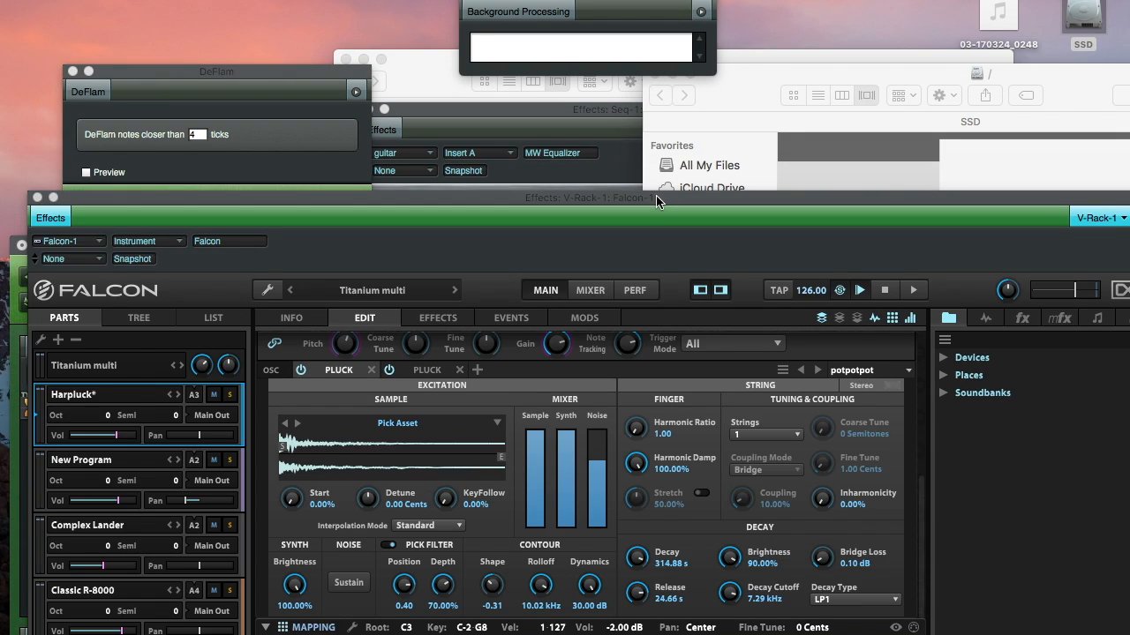
{"action": "double_click", "coordinate": [656, 198]}
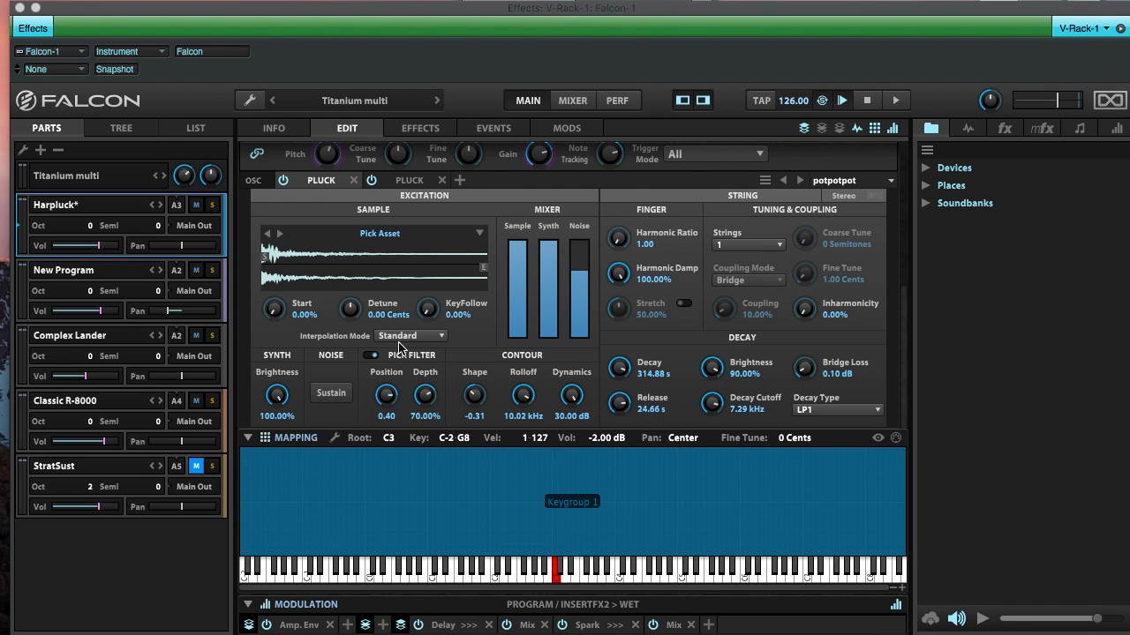
{"action": "left_click", "coordinate": [399, 182]}
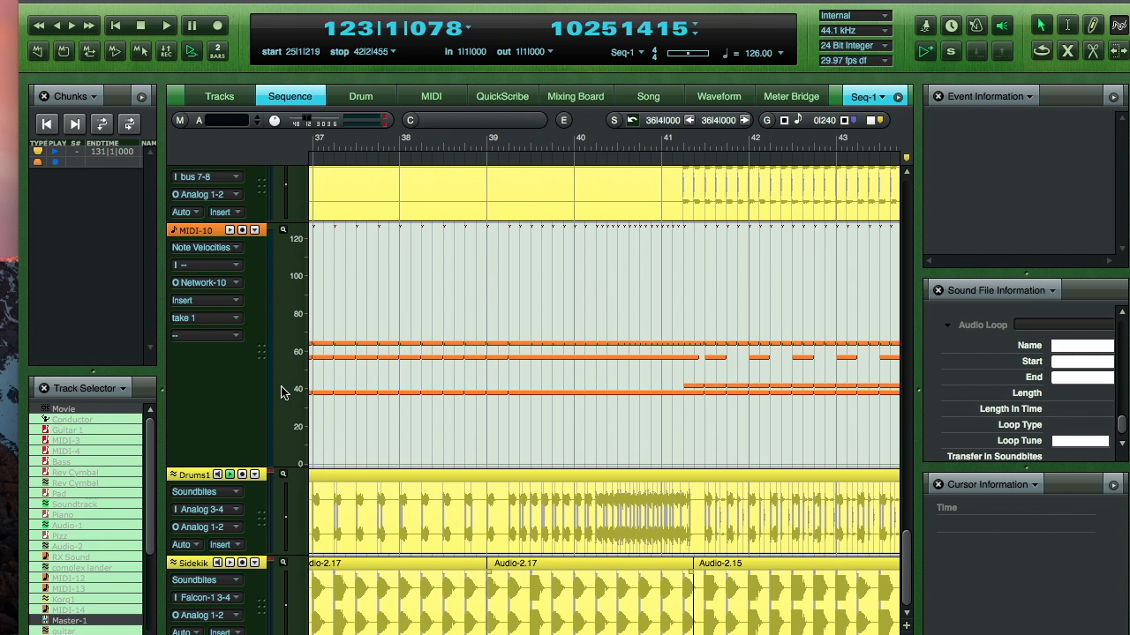
Step: Examine the Korg1, guitar, OG and Bass tracks in the sequence, moving back from bar 37 to about bar 24
{"action": "scroll", "coordinate": [280, 391], "scroll_direction": "up", "scroll_amount": 10}
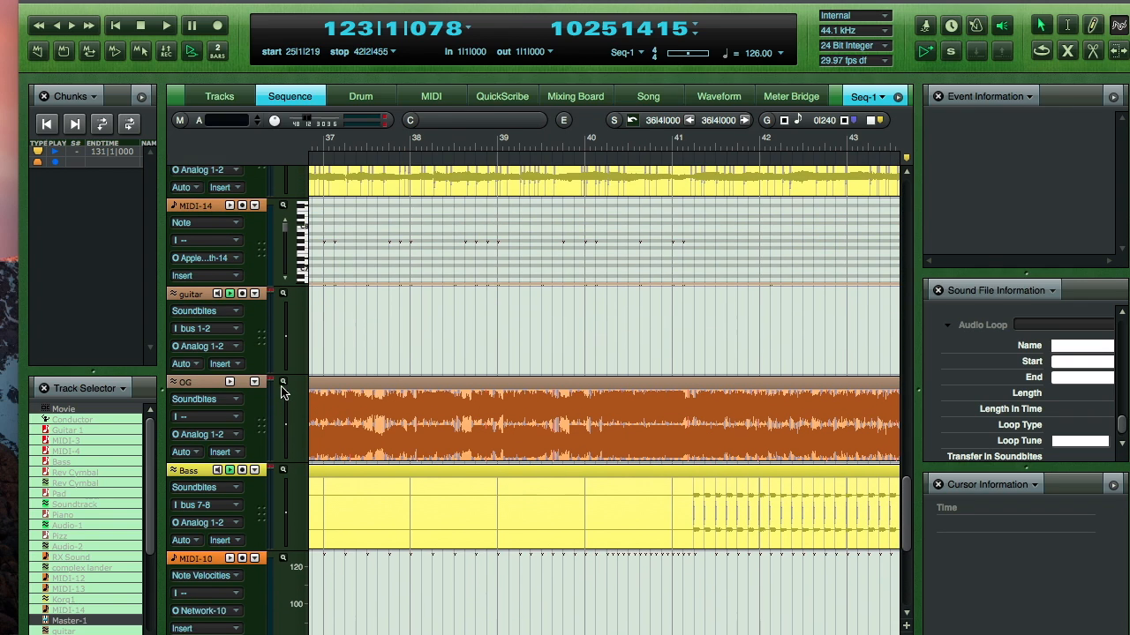
{"action": "scroll", "coordinate": [281, 392], "scroll_direction": "up", "scroll_amount": 5}
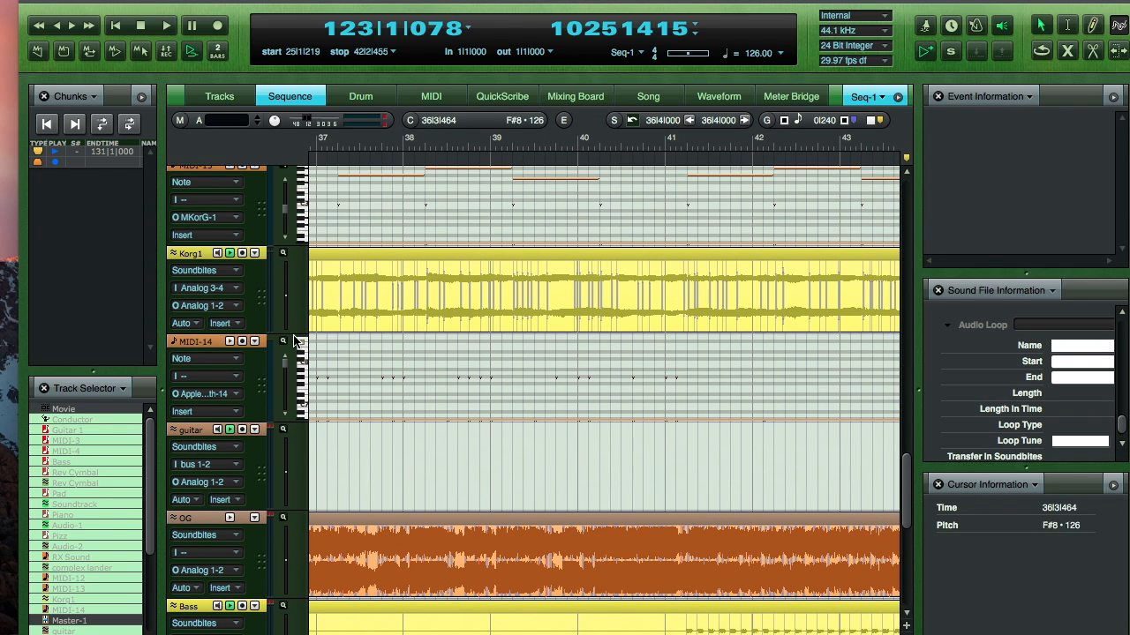
{"action": "scroll", "coordinate": [294, 323], "scroll_direction": "left", "scroll_amount": 8}
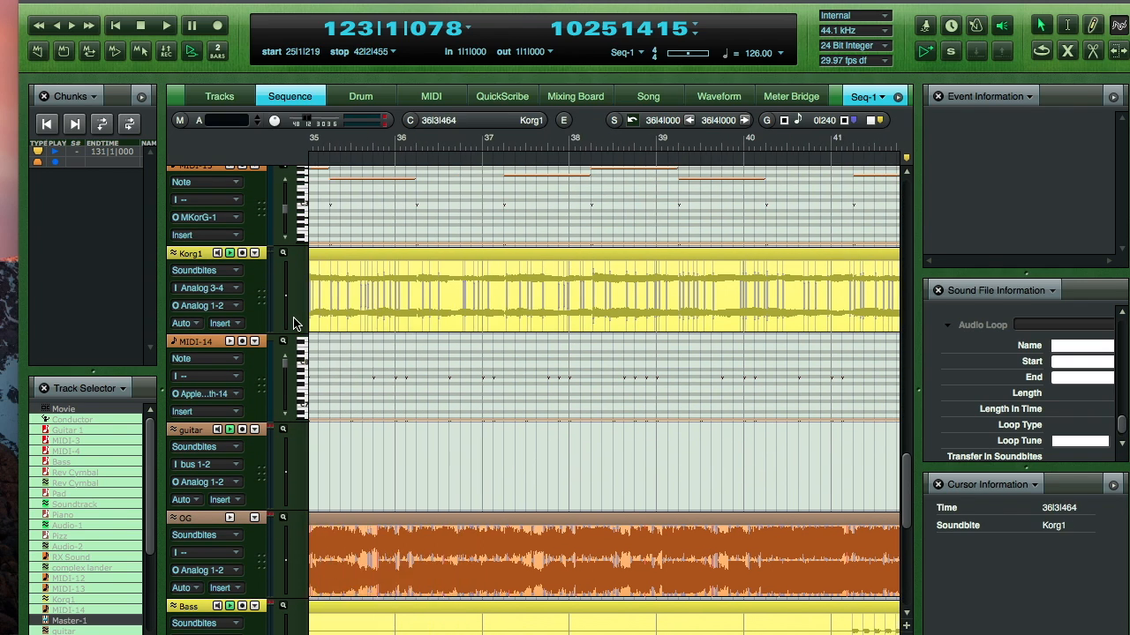
{"action": "scroll", "coordinate": [294, 323], "scroll_direction": "left", "scroll_amount": 1}
{"action": "scroll", "coordinate": [288, 448], "scroll_direction": "down", "scroll_amount": 1}
{"action": "scroll", "coordinate": [287, 447], "scroll_direction": "left", "scroll_amount": 15}
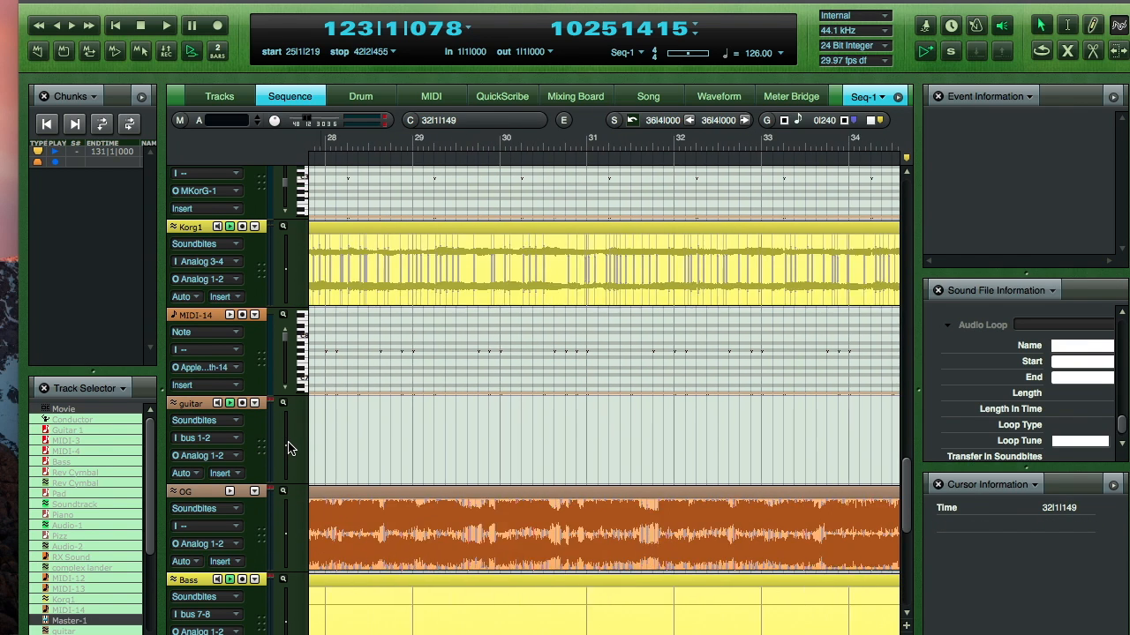
{"action": "scroll", "coordinate": [287, 447], "scroll_direction": "left", "scroll_amount": 1}
{"action": "scroll", "coordinate": [288, 448], "scroll_direction": "down", "scroll_amount": 4}
{"action": "scroll", "coordinate": [288, 447], "scroll_direction": "up", "scroll_amount": 5}
Step: Open the Mixing Board, inspect the Dynamics compressor settings on the Soundtrack track, and close the effect window
{"action": "left_click", "coordinate": [589, 97]}
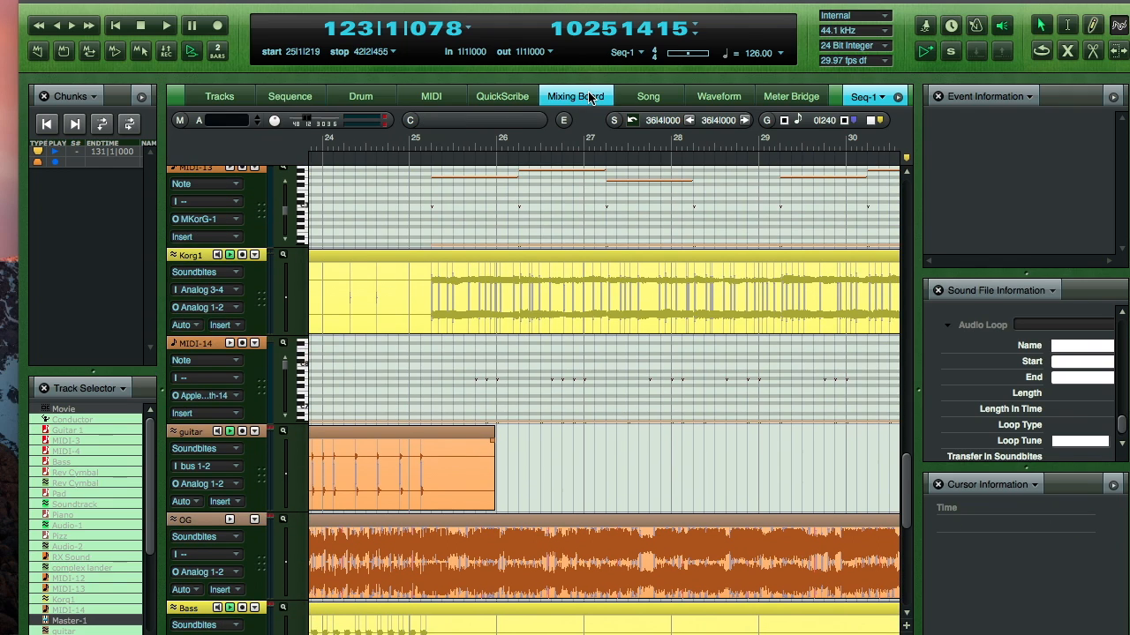
{"action": "scroll", "coordinate": [553, 208], "scroll_direction": "up", "scroll_amount": 2}
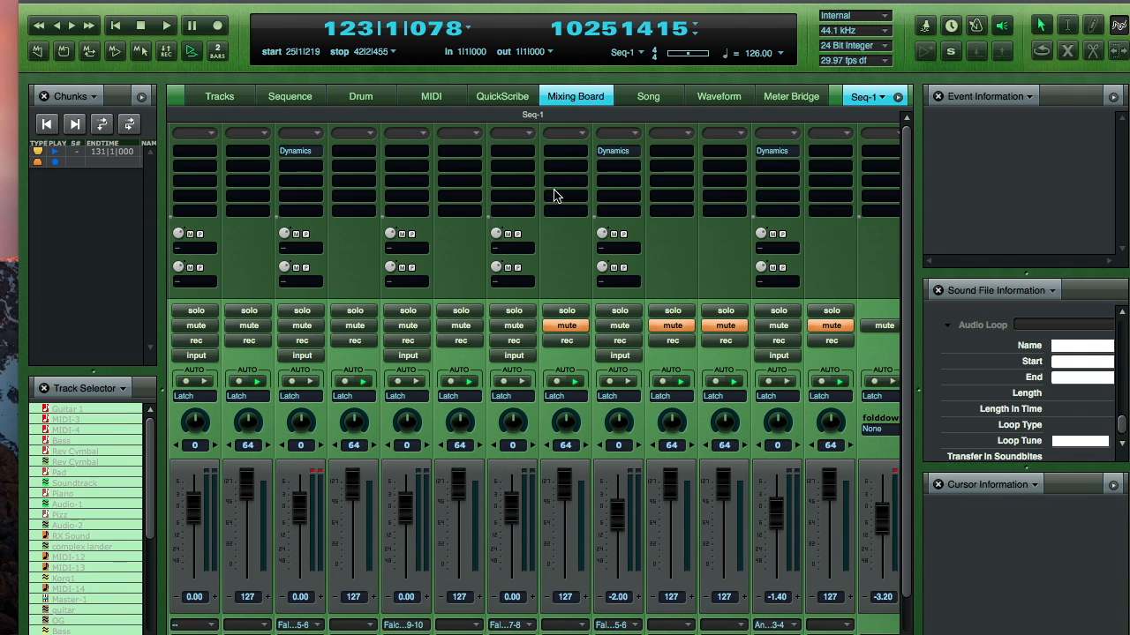
{"action": "double_click", "coordinate": [300, 152]}
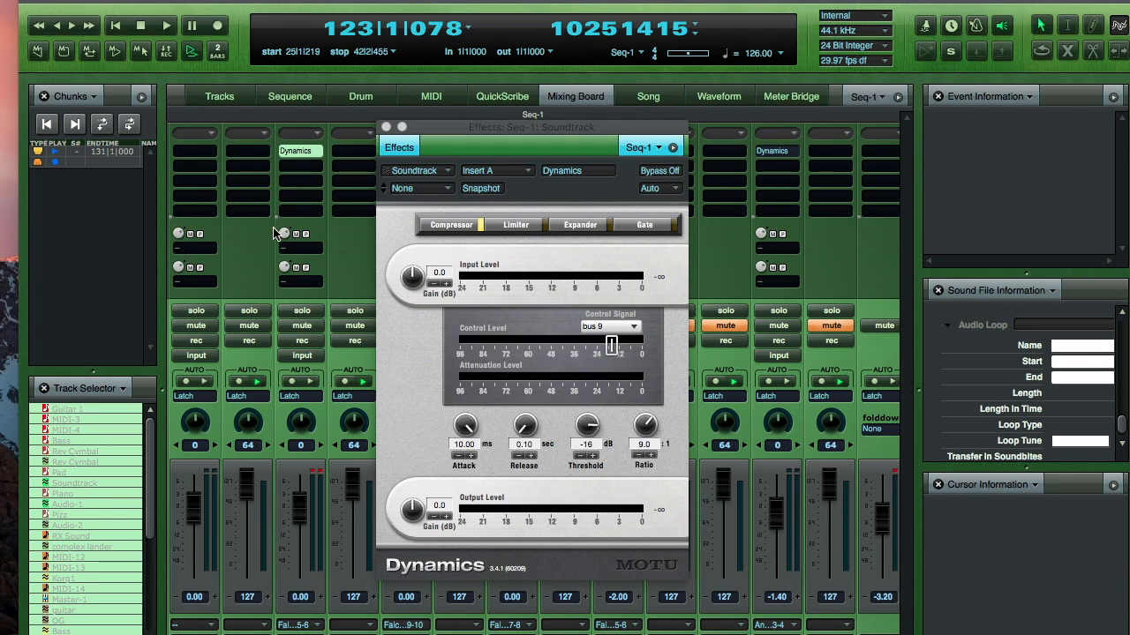
{"action": "left_click", "coordinate": [245, 270]}
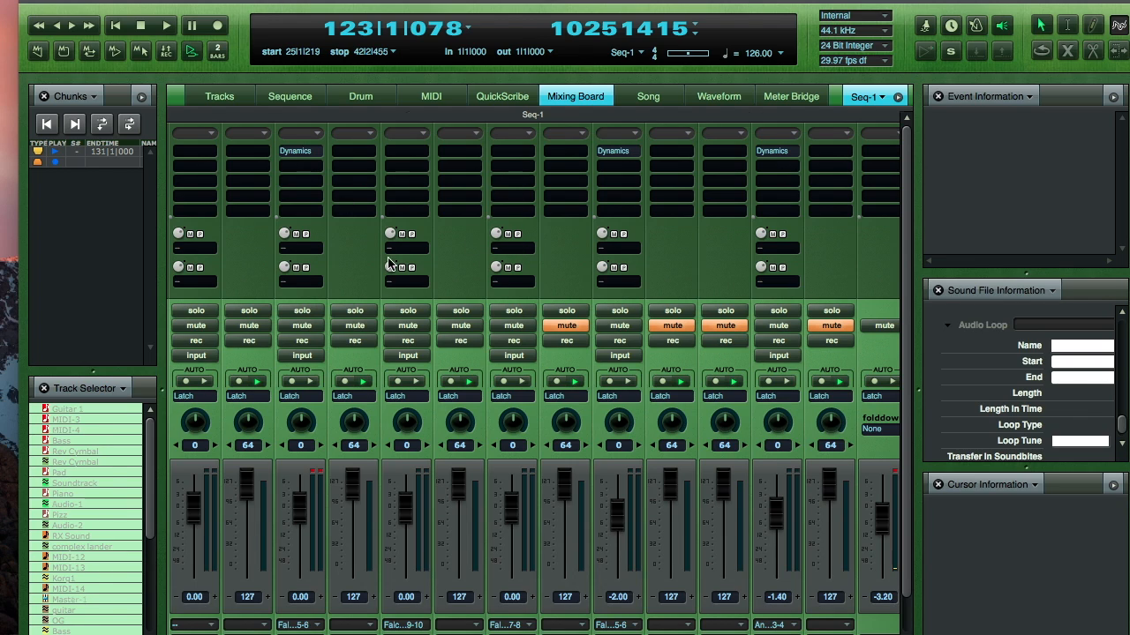
Step: Return to the Sequence editor and examine the Pad, Soundtrack and Piano tracks, moving back from bar 109 to about bar 80
{"action": "key", "text": "shift+g"}
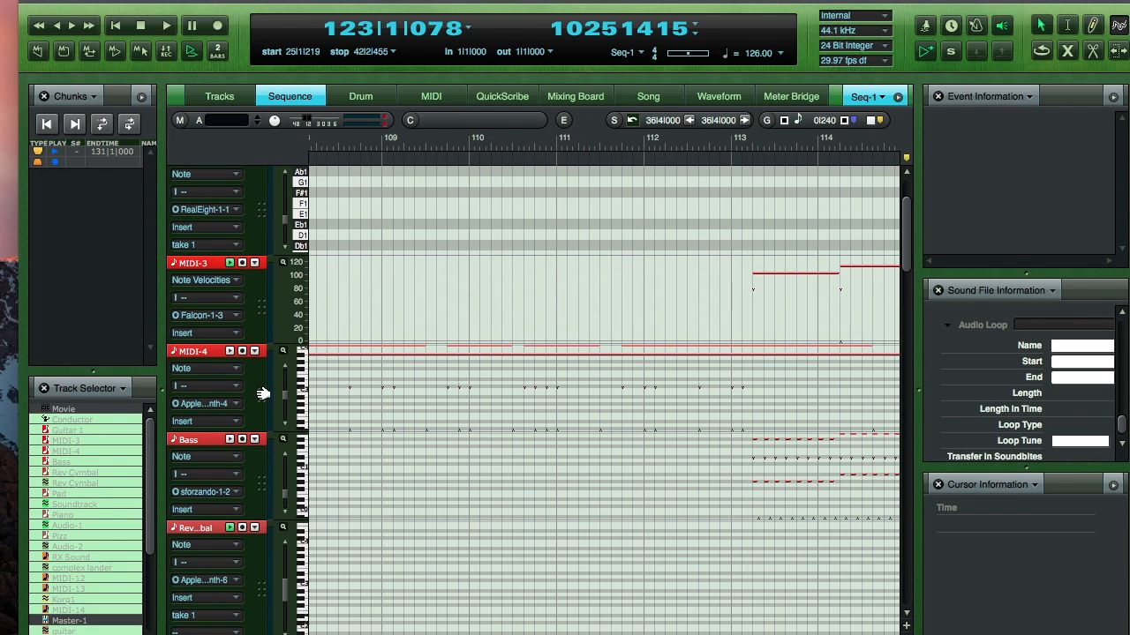
{"action": "scroll", "coordinate": [255, 402], "scroll_direction": "down", "scroll_amount": 5}
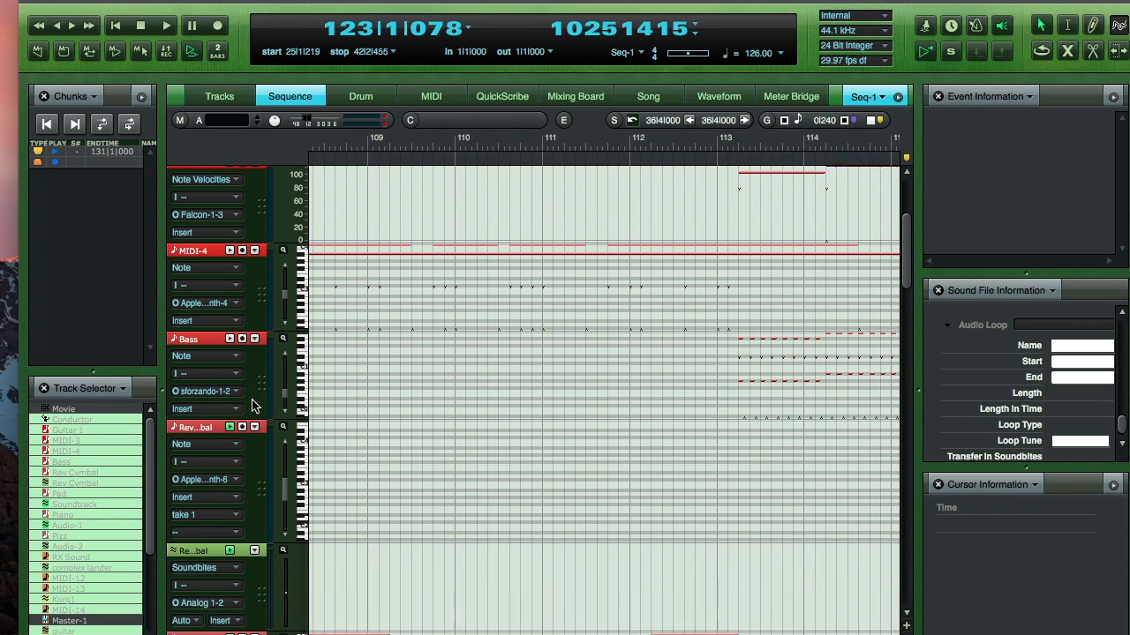
{"action": "scroll", "coordinate": [256, 405], "scroll_direction": "down", "scroll_amount": 1}
{"action": "scroll", "coordinate": [253, 450], "scroll_direction": "down", "scroll_amount": 6}
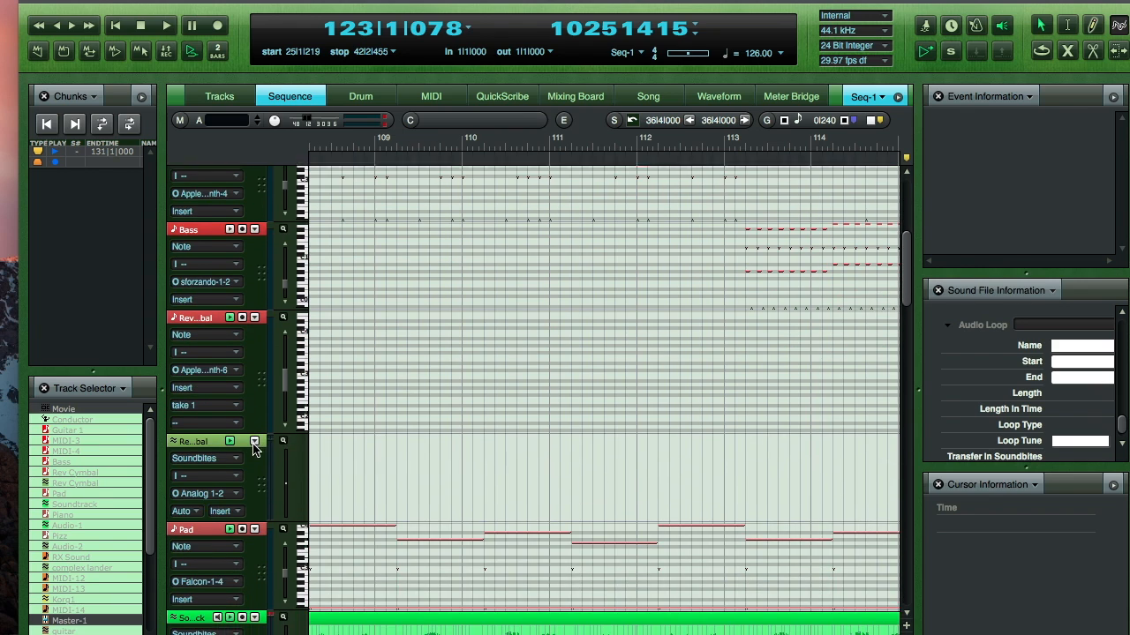
{"action": "scroll", "coordinate": [253, 466], "scroll_direction": "left", "scroll_amount": 10}
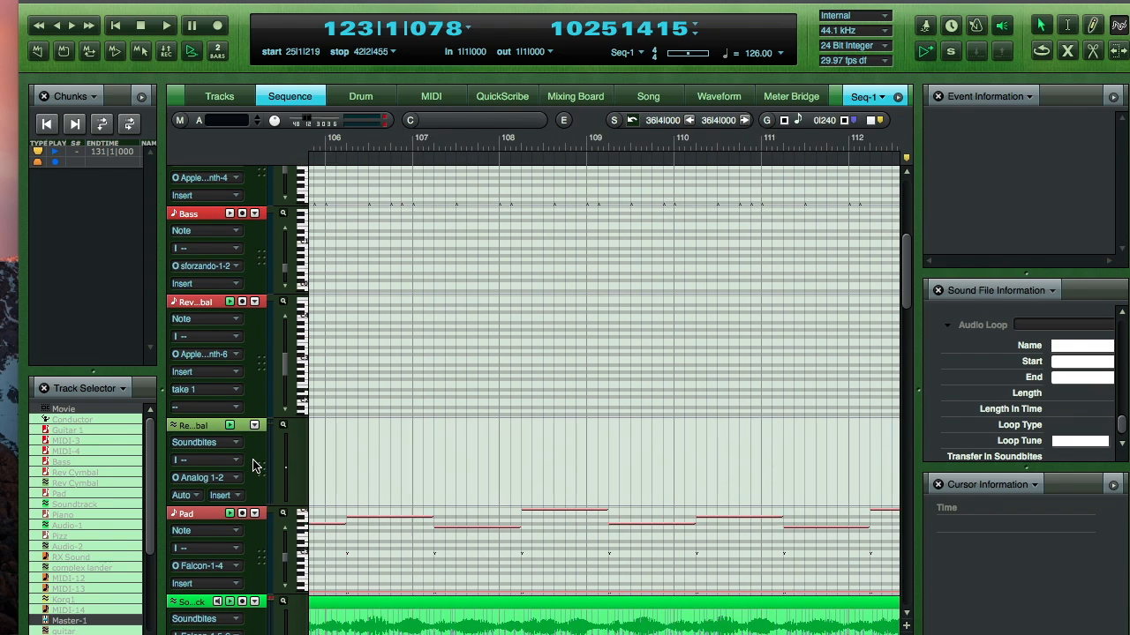
{"action": "scroll", "coordinate": [253, 466], "scroll_direction": "left", "scroll_amount": 8}
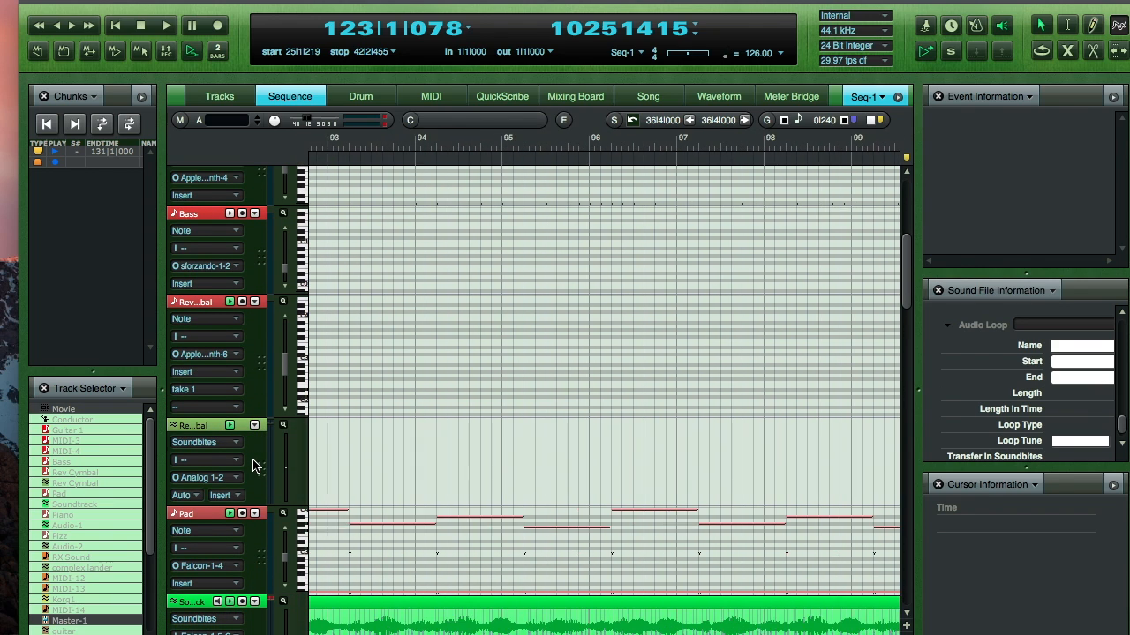
{"action": "scroll", "coordinate": [253, 466], "scroll_direction": "down", "scroll_amount": 1}
{"action": "scroll", "coordinate": [252, 466], "scroll_direction": "down", "scroll_amount": 7}
{"action": "scroll", "coordinate": [253, 466], "scroll_direction": "left", "scroll_amount": 1}
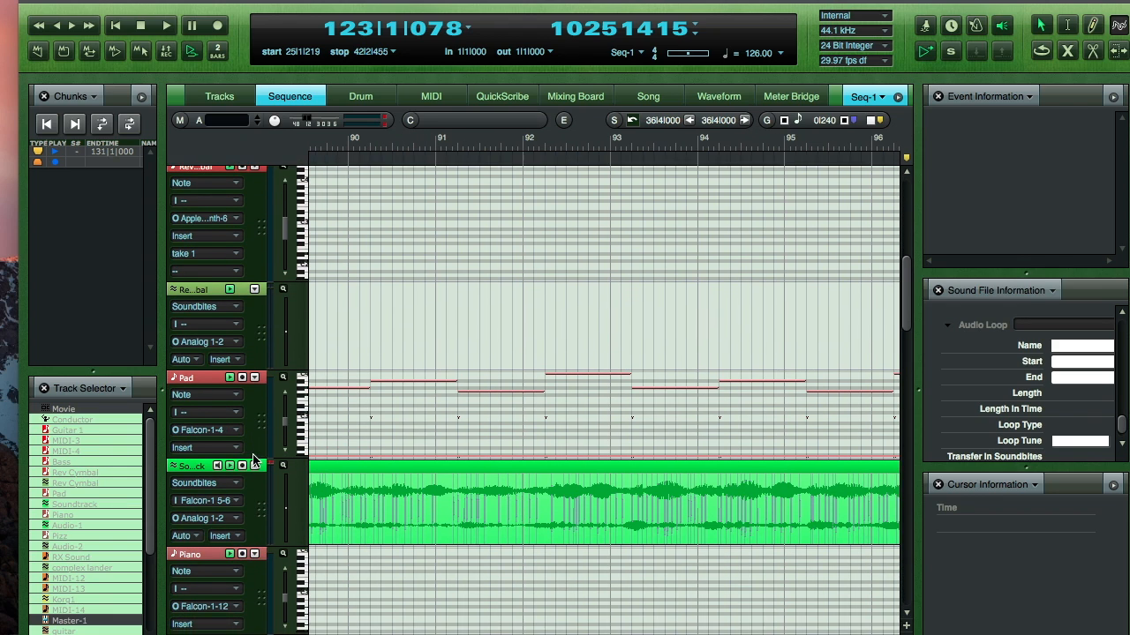
{"action": "scroll", "coordinate": [254, 434], "scroll_direction": "left", "scroll_amount": 8}
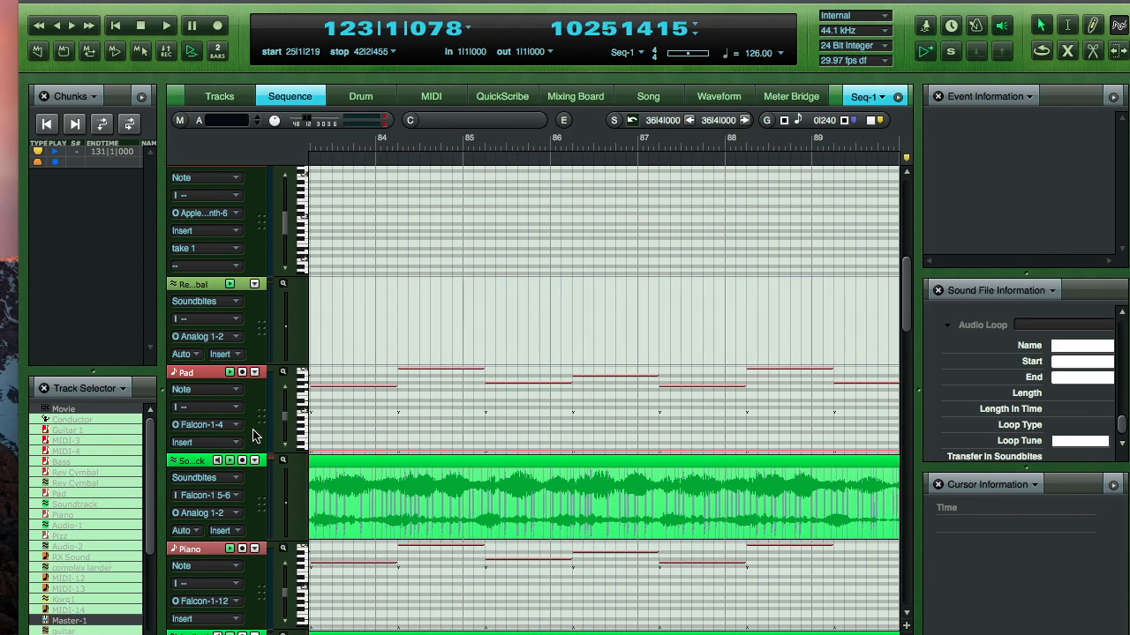
{"action": "scroll", "coordinate": [254, 434], "scroll_direction": "left", "scroll_amount": 1}
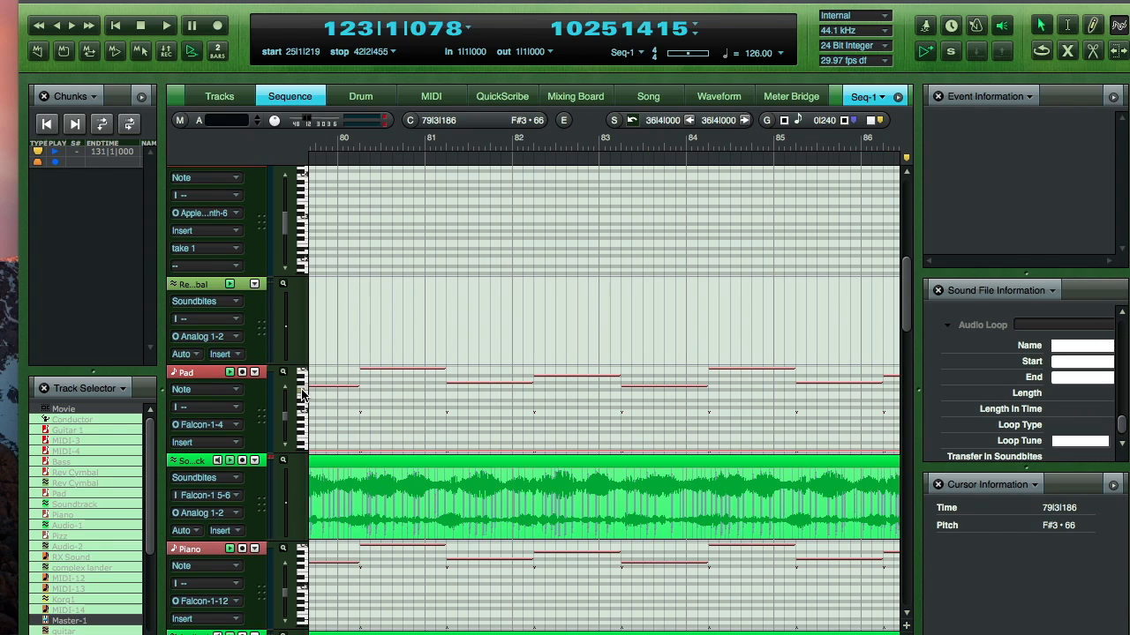
Step: Select the Audio-3-02 soundbite on the Soundtrack track and look back through the track's earlier bars
{"action": "left_click", "coordinate": [385, 494]}
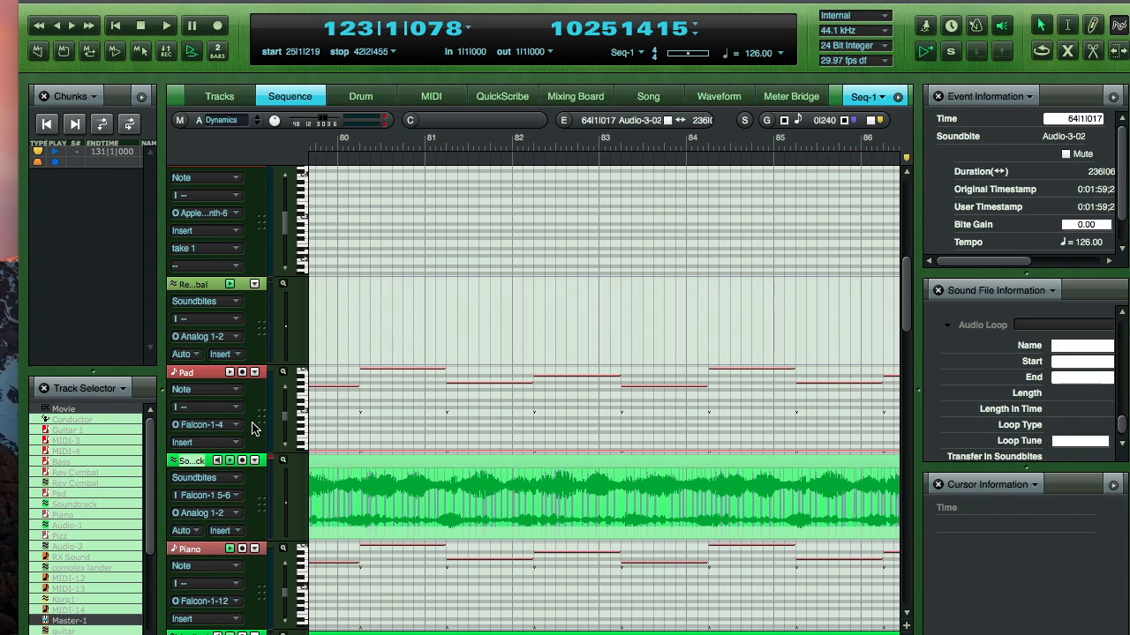
{"action": "scroll", "coordinate": [353, 406], "scroll_direction": "down", "scroll_amount": 3}
{"action": "scroll", "coordinate": [399, 388], "scroll_direction": "left", "scroll_amount": 15}
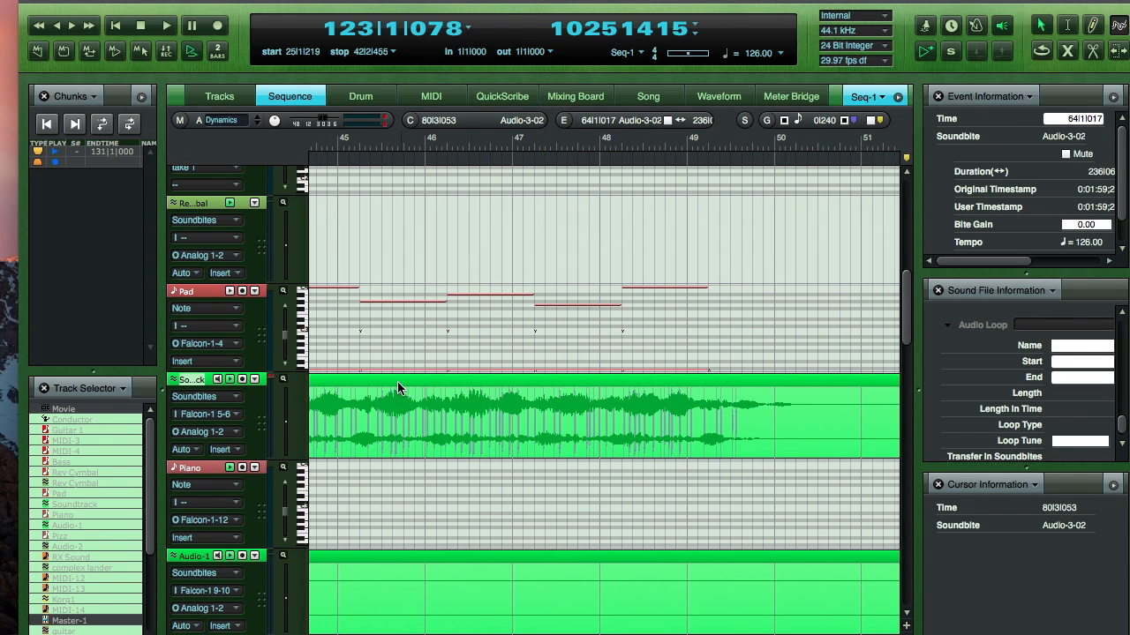
{"action": "scroll", "coordinate": [398, 388], "scroll_direction": "left", "scroll_amount": 6}
{"action": "scroll", "coordinate": [397, 381], "scroll_direction": "left", "scroll_amount": 10}
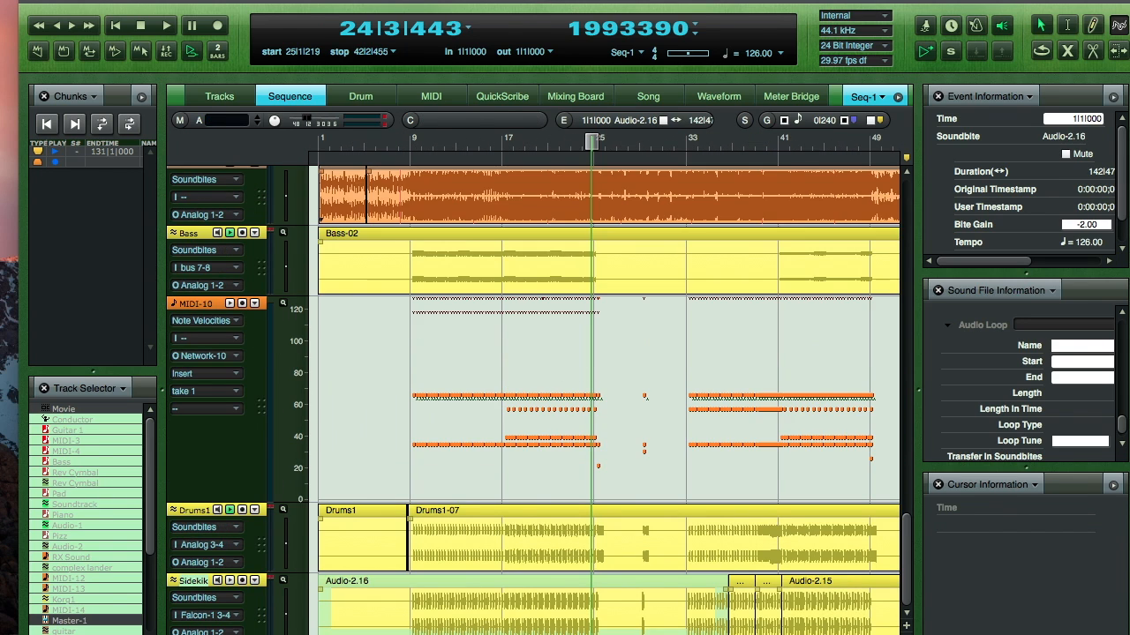
Step: Reduce the track heights in the Sequence editor until nearly all tracks from Conductor to Sidekik fit in view
{"action": "scroll", "coordinate": [530, 353], "scroll_direction": "up", "scroll_amount": 5}
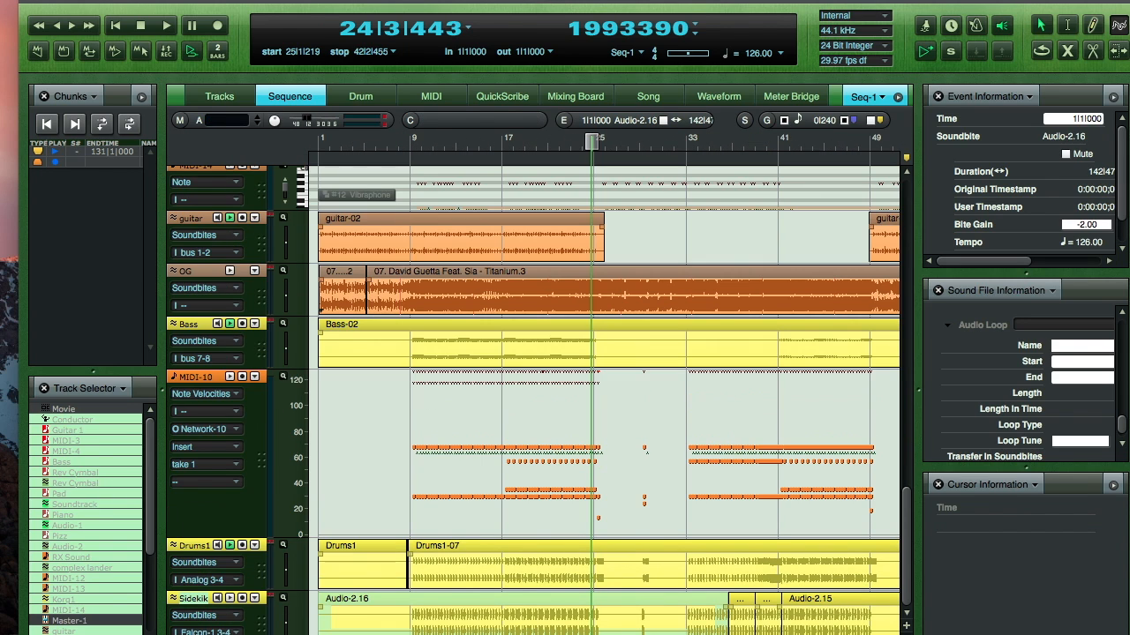
{"action": "key", "text": "ctrl+Down"}
{"action": "key", "text": "ctrl+Down"}
{"action": "key", "text": "ctrl+Down"}
{"action": "key", "text": "ctrl+Down"}
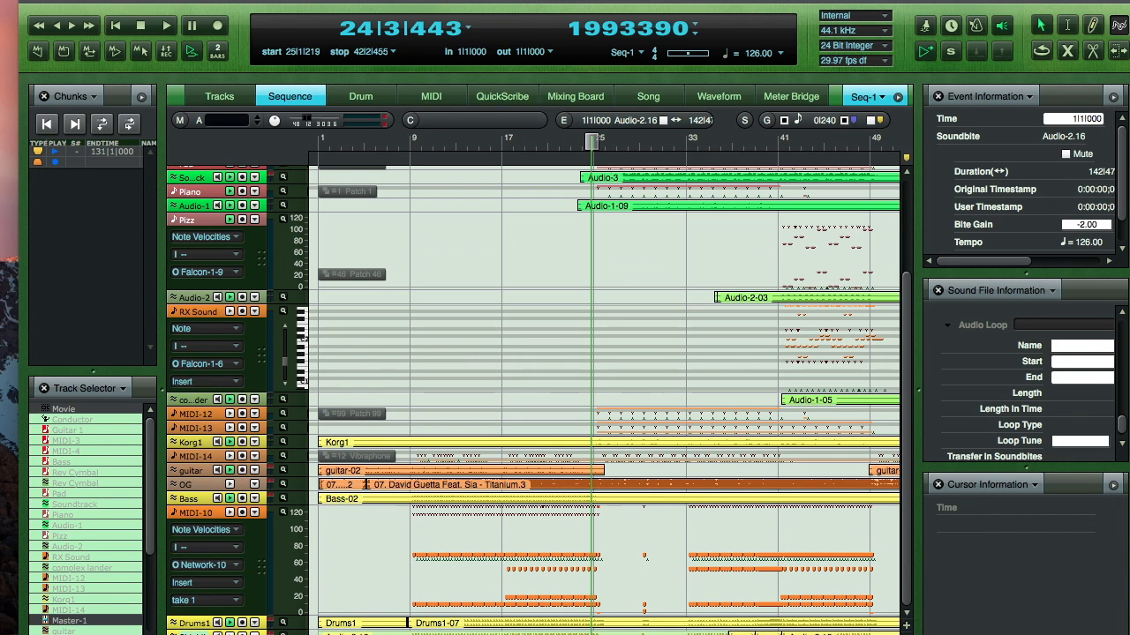
{"action": "left_click", "coordinate": [905, 626]}
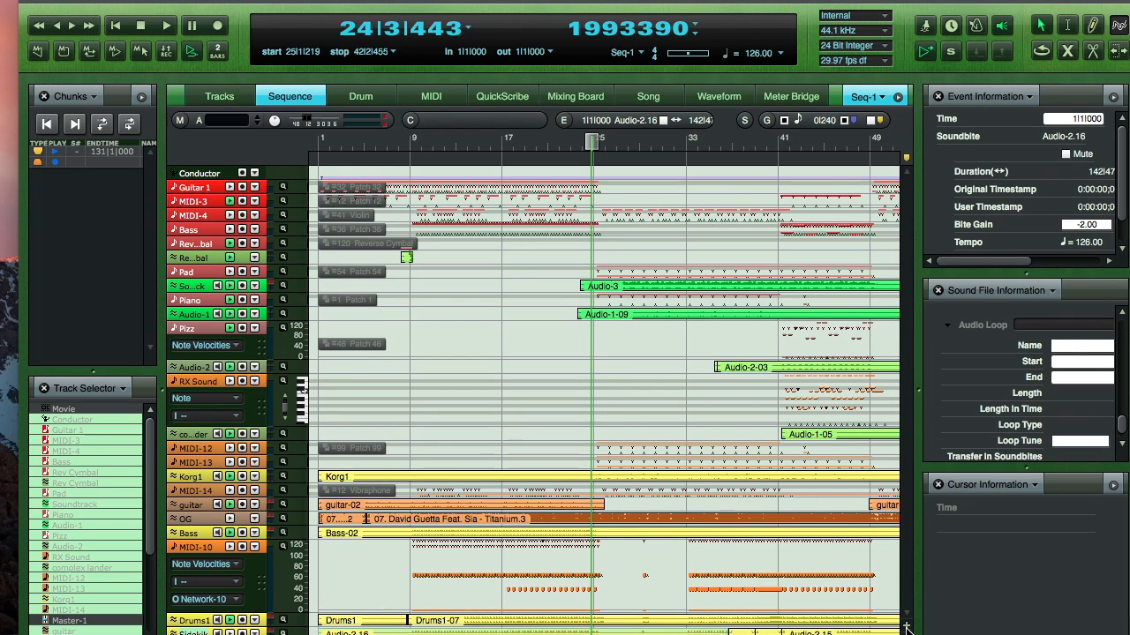
Step: Enlarge the track heights in the Sequence editor and bring bars 9 to 57 into view
{"action": "left_click", "coordinate": [906, 629]}
{"action": "left_click", "coordinate": [906, 629]}
{"action": "left_click", "coordinate": [906, 627]}
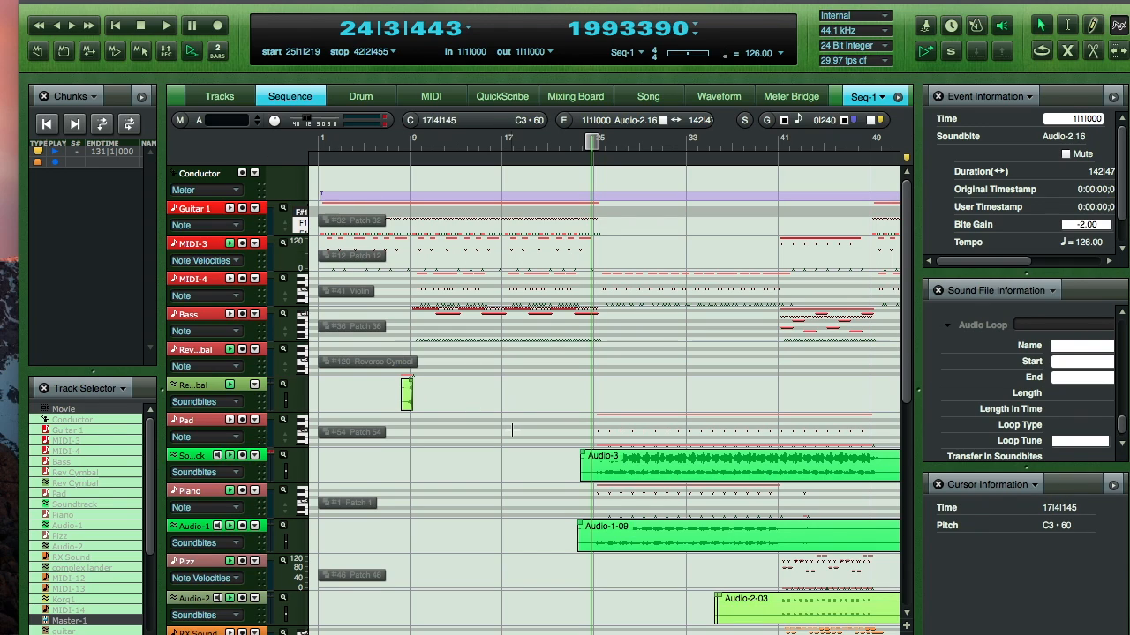
{"action": "scroll", "coordinate": [511, 430], "scroll_direction": "right", "scroll_amount": 5}
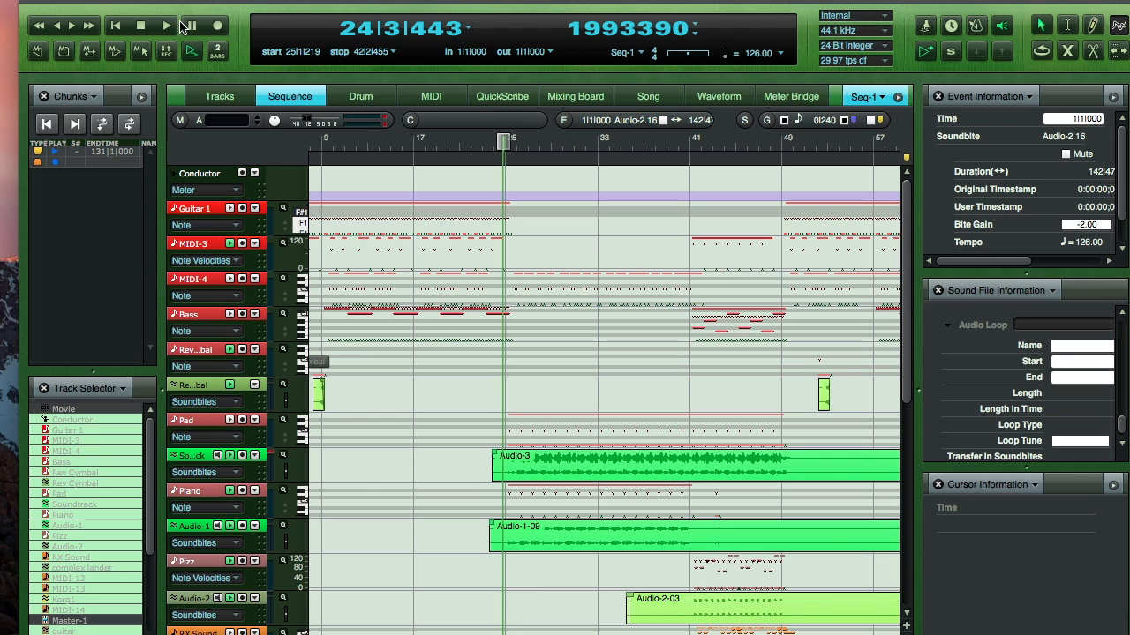
Step: Play the sequence from bar 24 and set the Soundtrack fader to -0.80 in the Mixing Board
{"action": "left_click", "coordinate": [166, 27]}
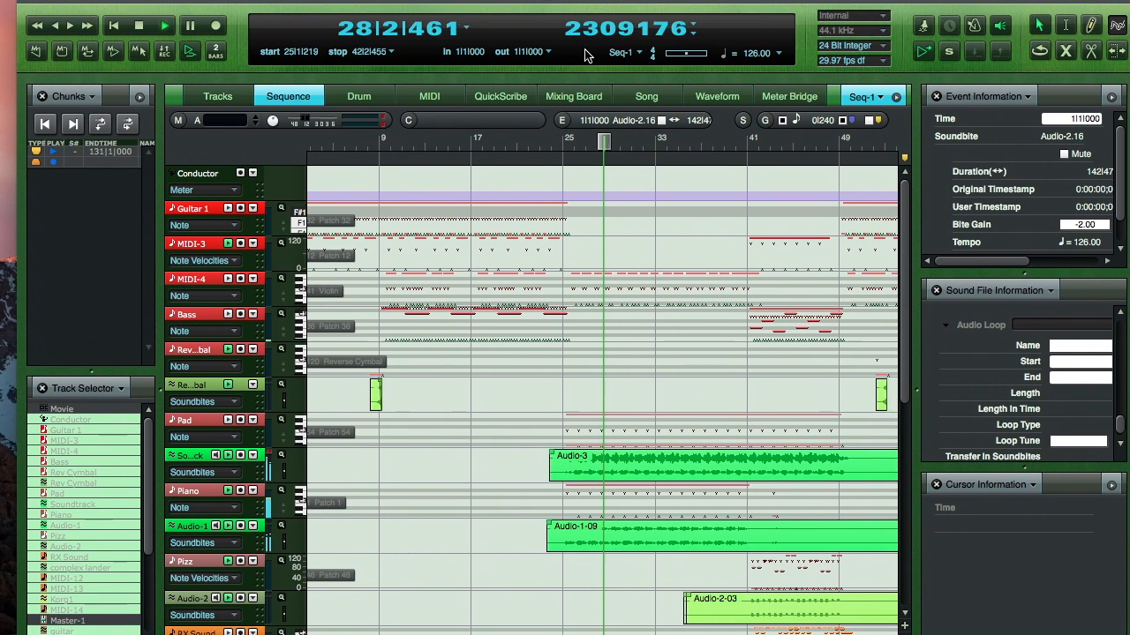
{"action": "left_click", "coordinate": [574, 97]}
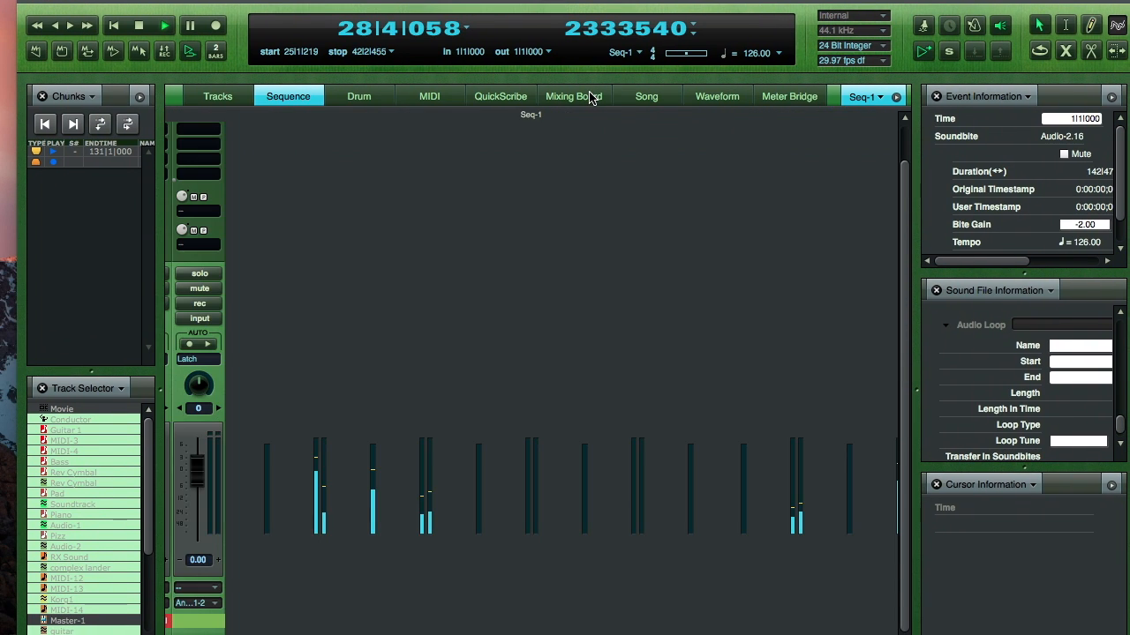
{"action": "left_click_drag", "start_coordinate": [305, 468], "coordinate": [305, 470]}
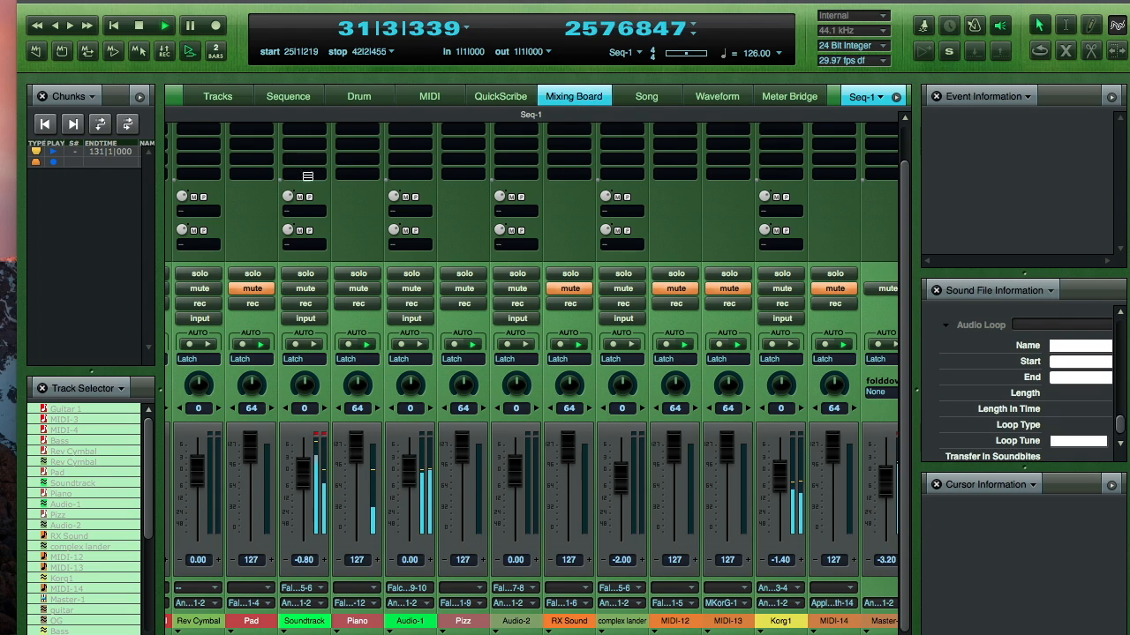
Step: Open the Dynamics compressor on the Soundtrack track and examine its levels during playback, moving the effect window clear of the channel strips
{"action": "scroll", "coordinate": [297, 167], "scroll_direction": "up", "scroll_amount": 2}
{"action": "left_click", "coordinate": [300, 154]}
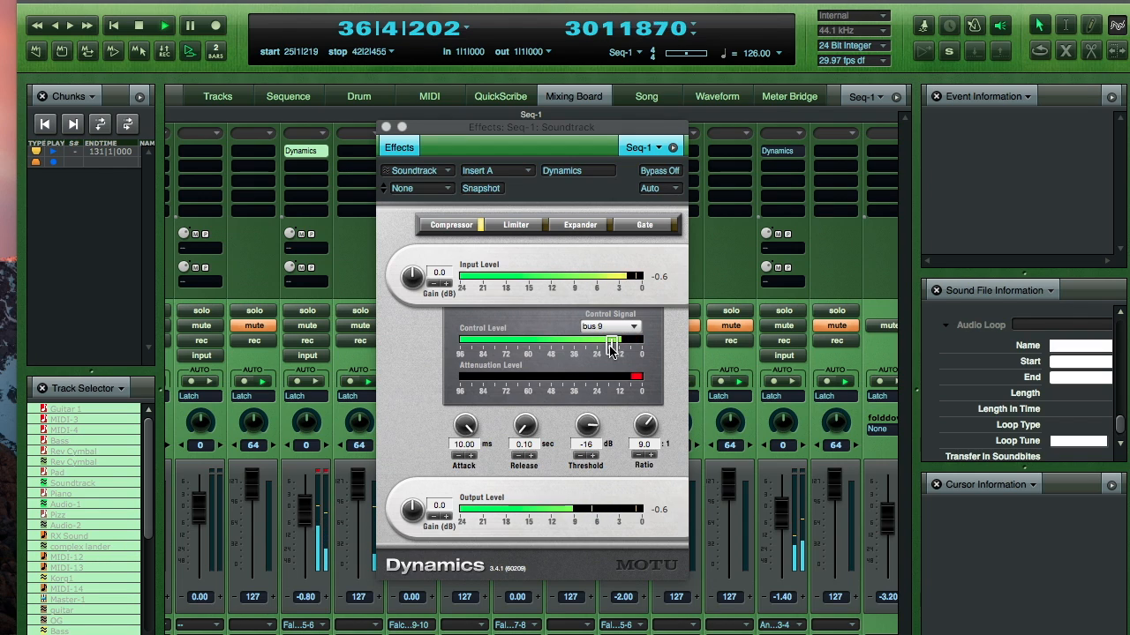
{"action": "left_click_drag", "start_coordinate": [544, 131], "coordinate": [692, 123]}
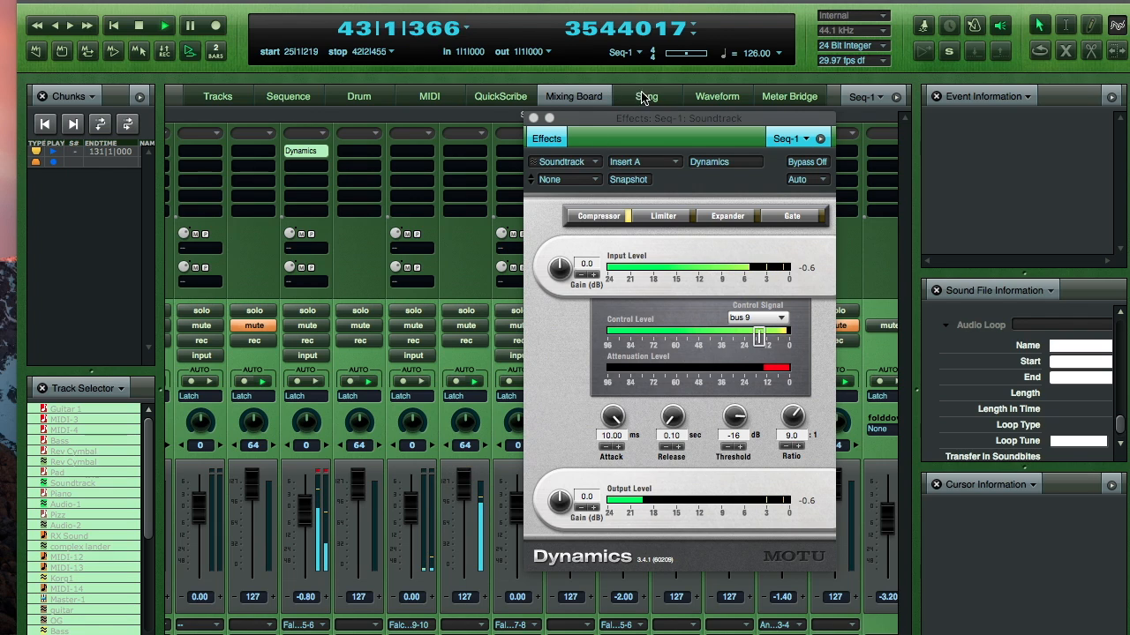
{"action": "left_click_drag", "start_coordinate": [664, 126], "coordinate": [981, 107]}
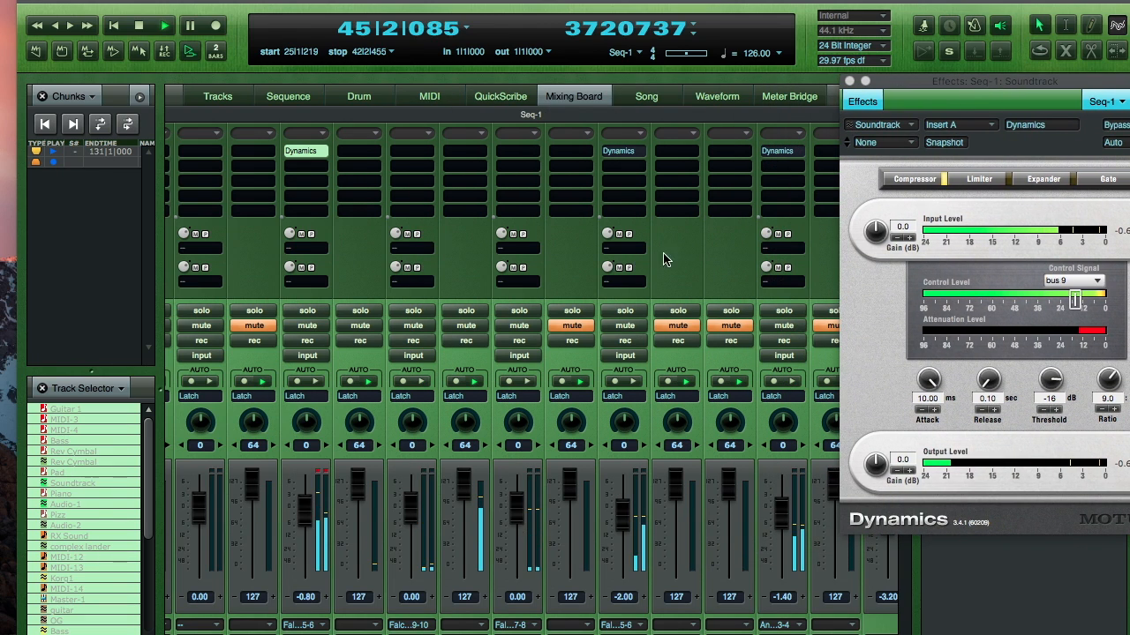
Step: Leave the Dynamics window and lower the Audio-2 fader to -0.80
{"action": "scroll", "coordinate": [679, 258], "scroll_direction": "down", "scroll_amount": 2}
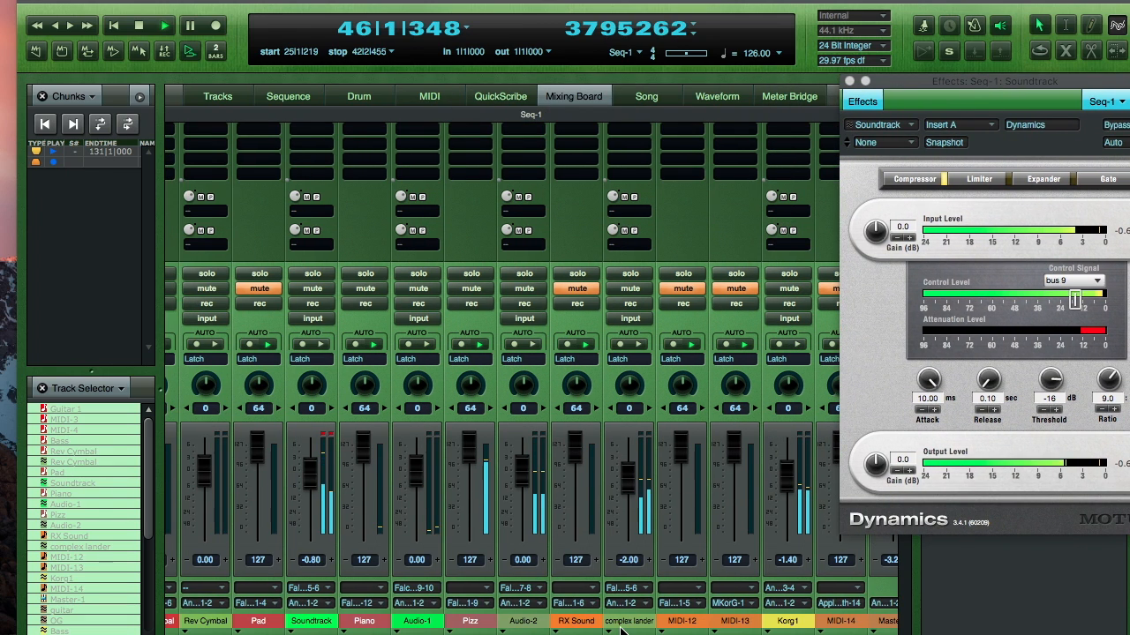
{"action": "left_click", "coordinate": [532, 627]}
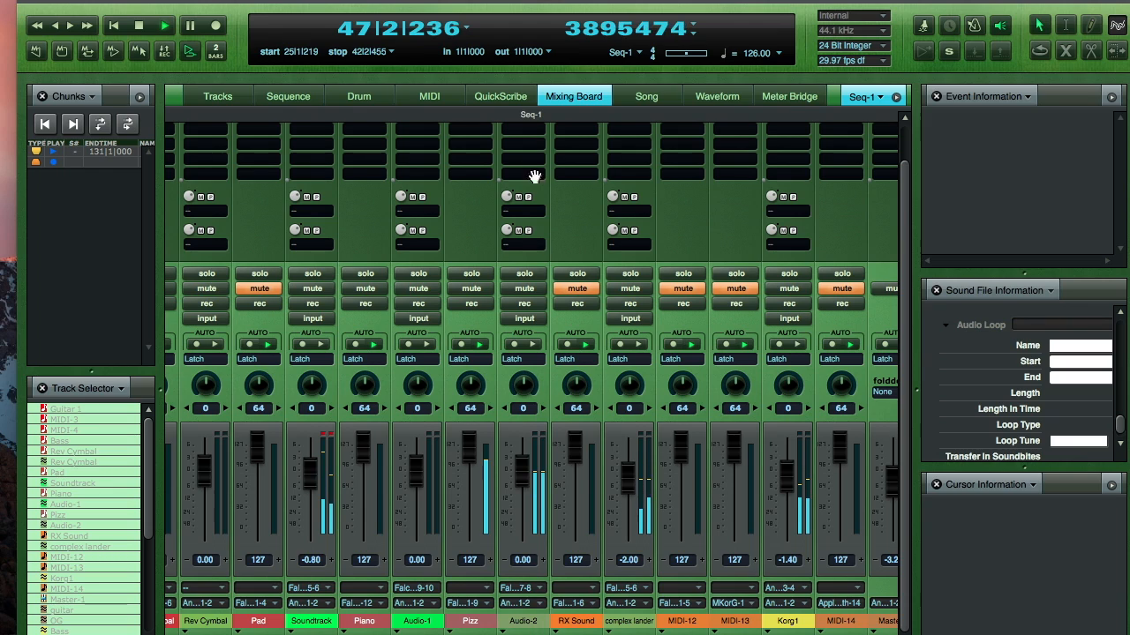
{"action": "scroll", "coordinate": [468, 219], "scroll_direction": "up", "scroll_amount": 2}
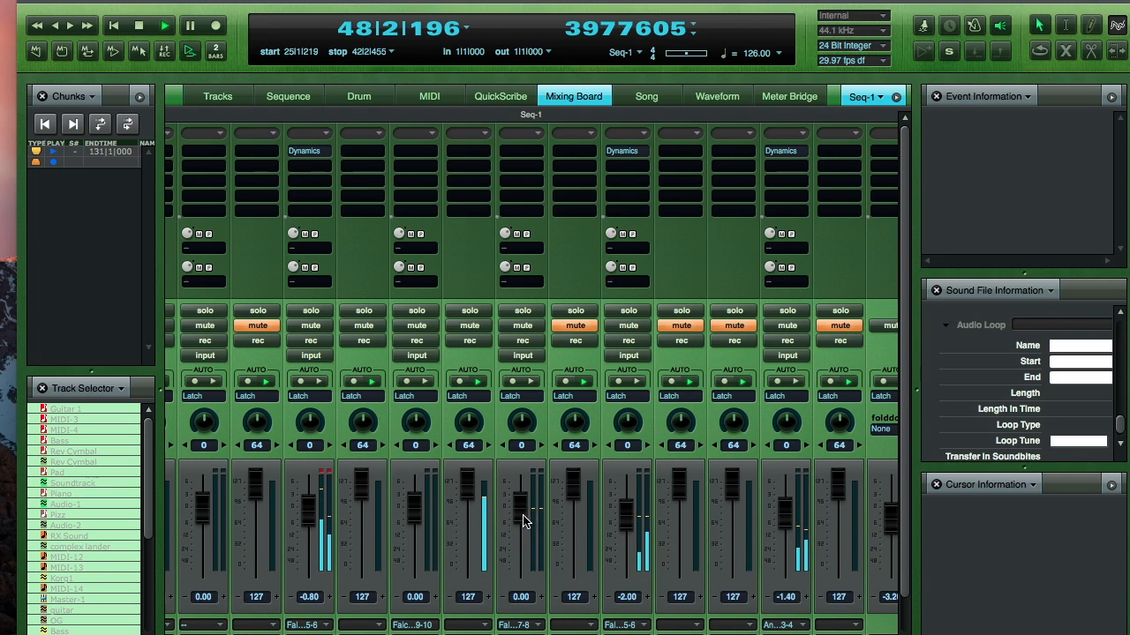
{"action": "left_click_drag", "start_coordinate": [522, 517], "coordinate": [520, 521]}
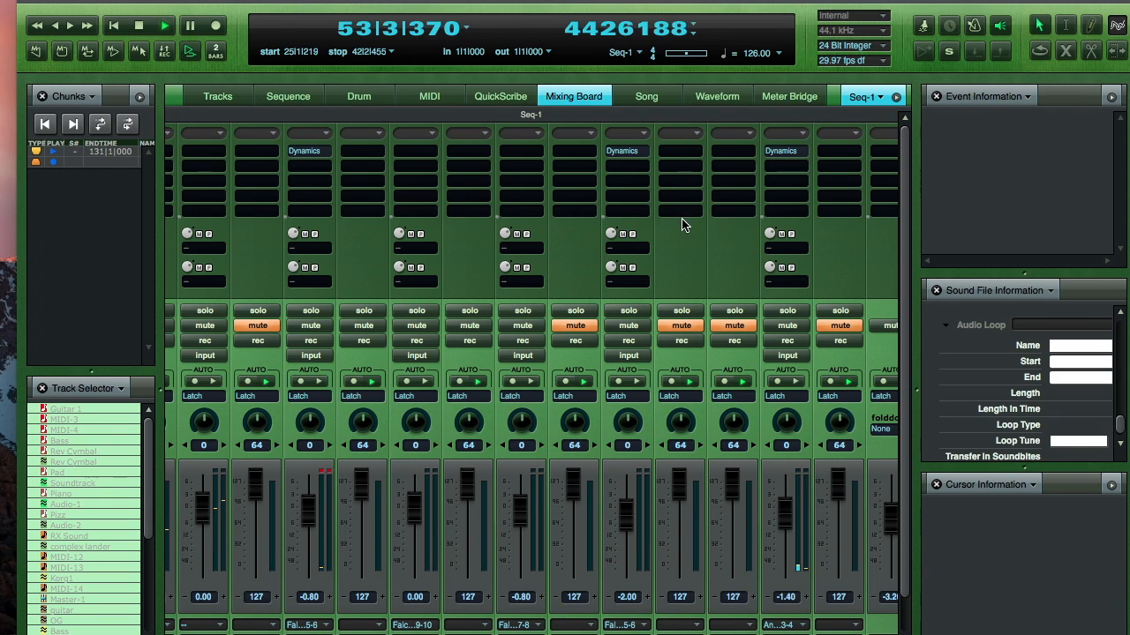
Step: Examine the channel meters, inserts and sends across the Mixing Board during playback, from the Soundtrack strip through Audio-6
{"action": "scroll", "coordinate": [721, 218], "scroll_direction": "right", "scroll_amount": 8}
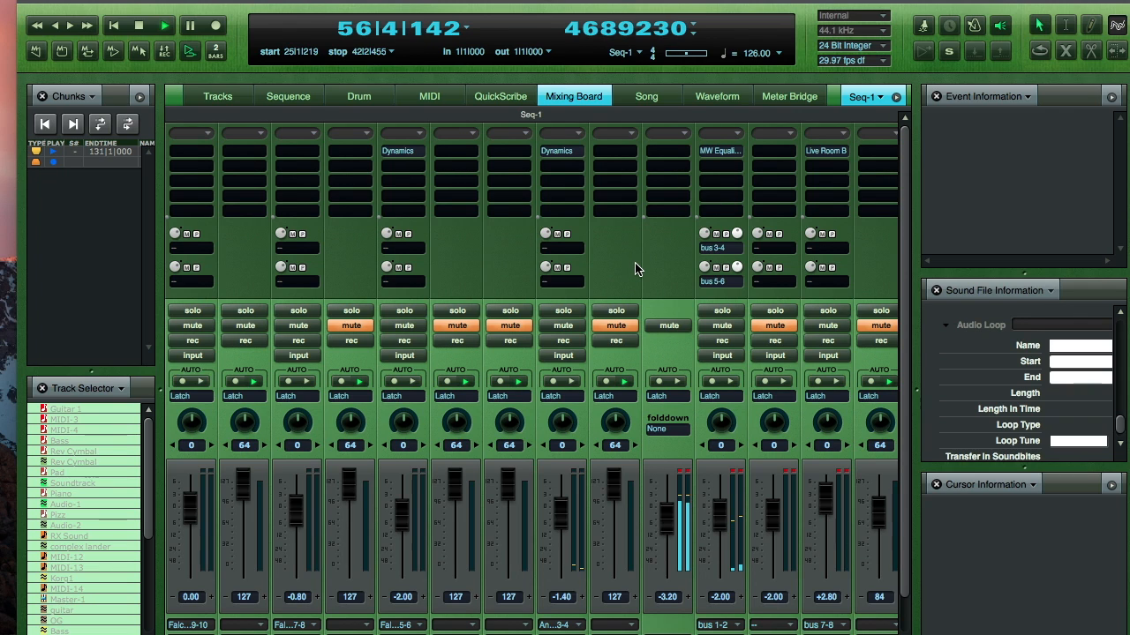
{"action": "scroll", "coordinate": [636, 268], "scroll_direction": "right", "scroll_amount": 5}
{"action": "scroll", "coordinate": [747, 245], "scroll_direction": "left", "scroll_amount": 4}
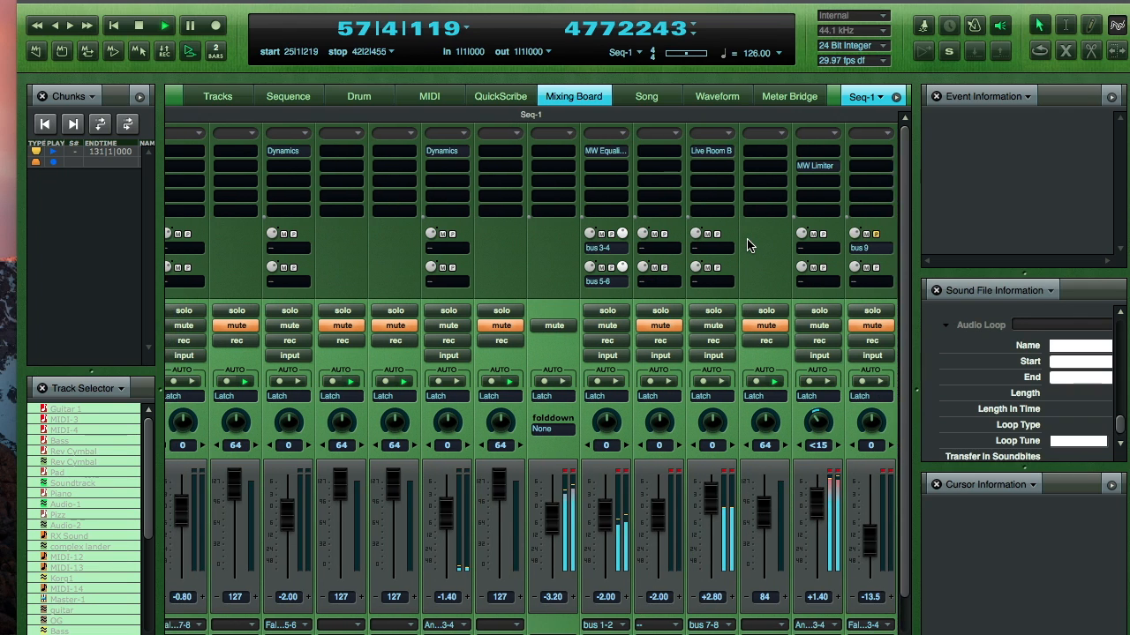
{"action": "scroll", "coordinate": [624, 265], "scroll_direction": "left", "scroll_amount": 4}
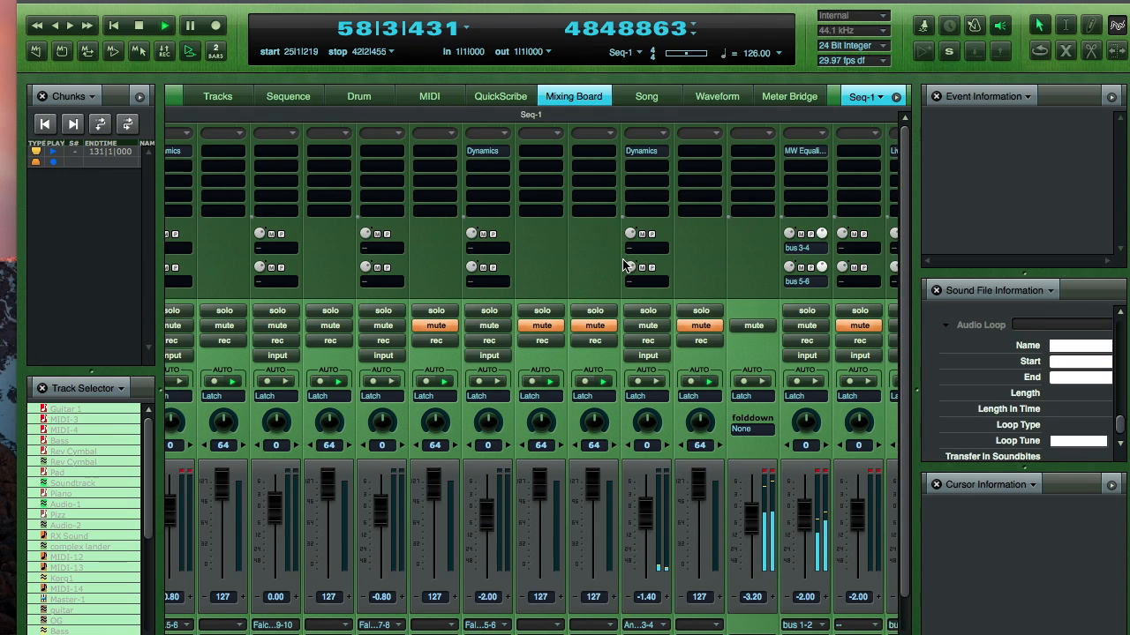
{"action": "scroll", "coordinate": [623, 265], "scroll_direction": "left", "scroll_amount": 1}
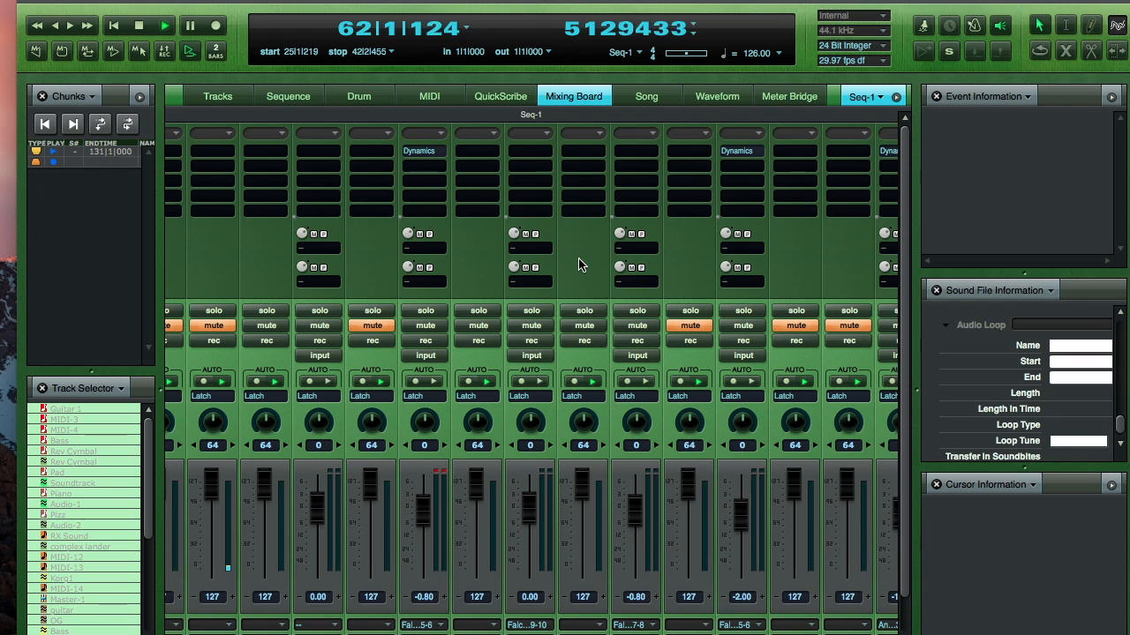
{"action": "scroll", "coordinate": [582, 262], "scroll_direction": "right", "scroll_amount": 15}
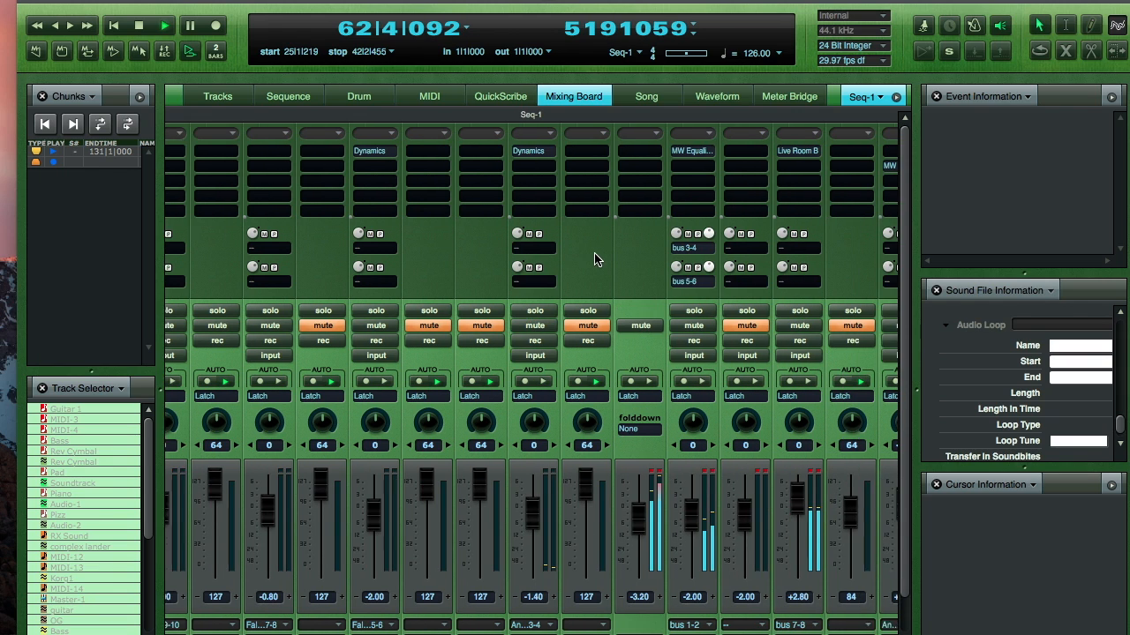
{"action": "scroll", "coordinate": [594, 259], "scroll_direction": "right", "scroll_amount": 6}
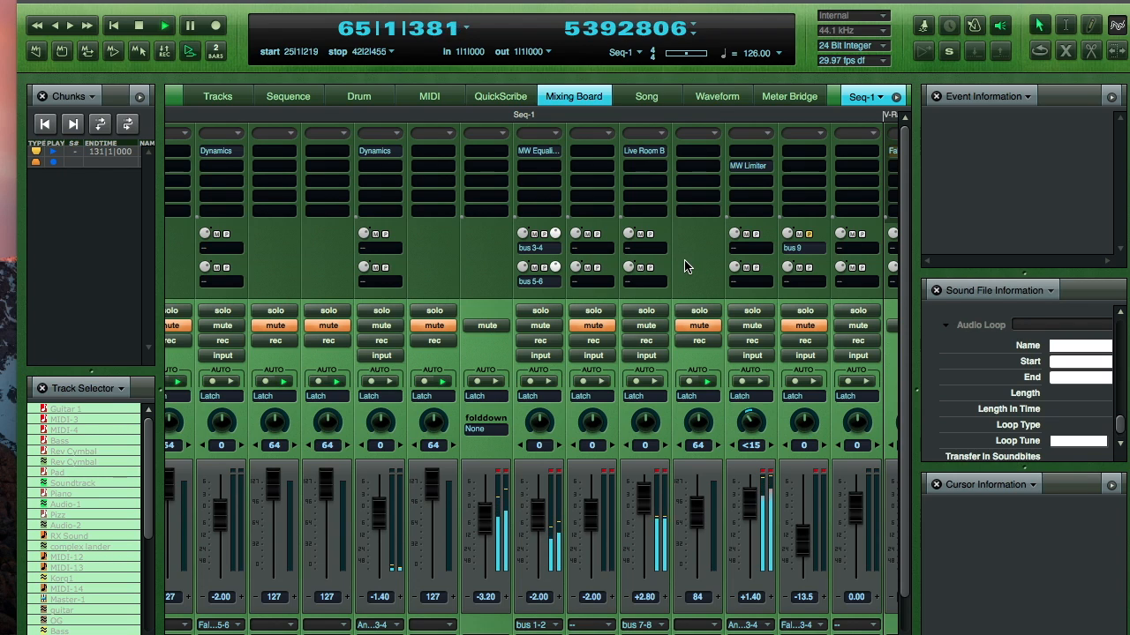
{"action": "scroll", "coordinate": [687, 266], "scroll_direction": "down", "scroll_amount": 3}
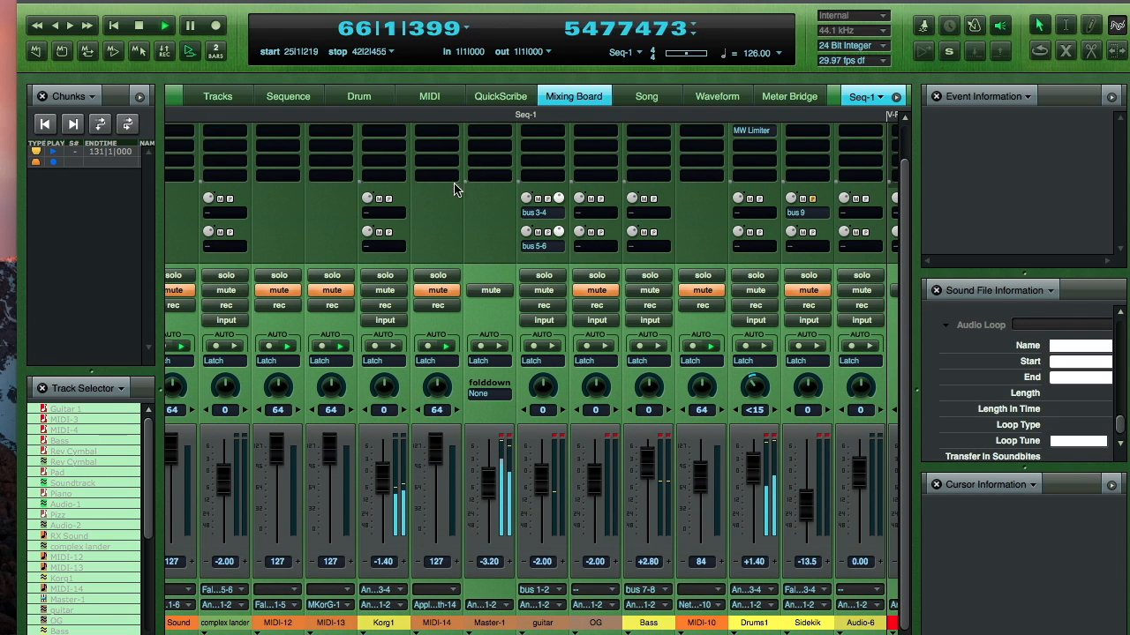
{"action": "scroll", "coordinate": [489, 225], "scroll_direction": "up", "scroll_amount": 3}
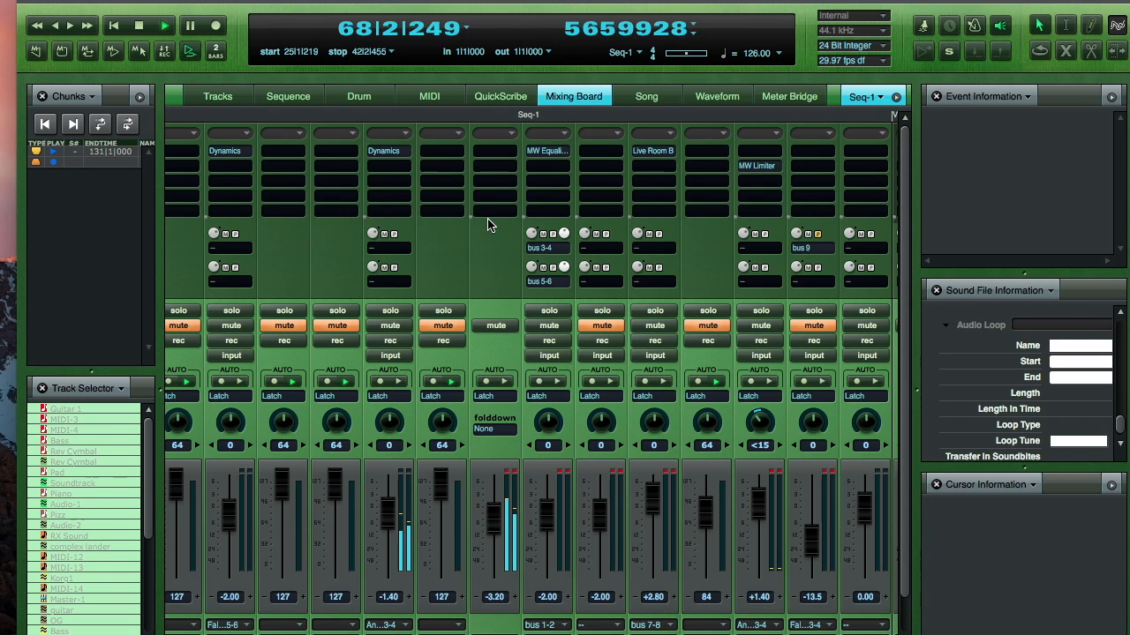
Step: Lower the Korg1 fader to -2.00, soloing the track briefly to check its sound
{"action": "scroll", "coordinate": [470, 244], "scroll_direction": "left", "scroll_amount": 5}
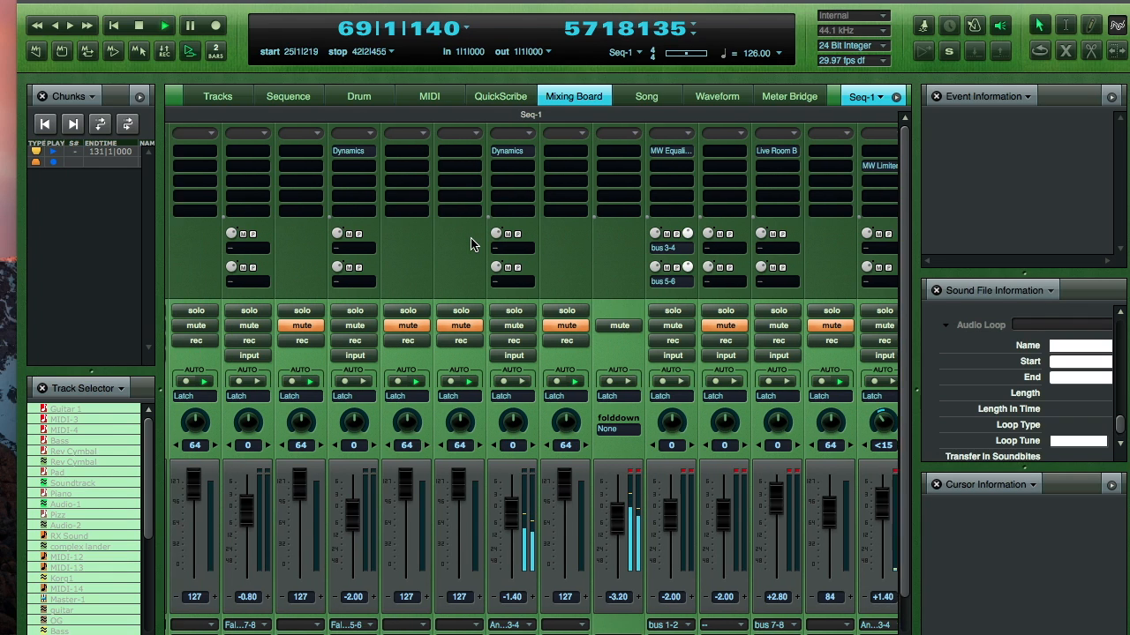
{"action": "scroll", "coordinate": [470, 262], "scroll_direction": "left", "scroll_amount": 4}
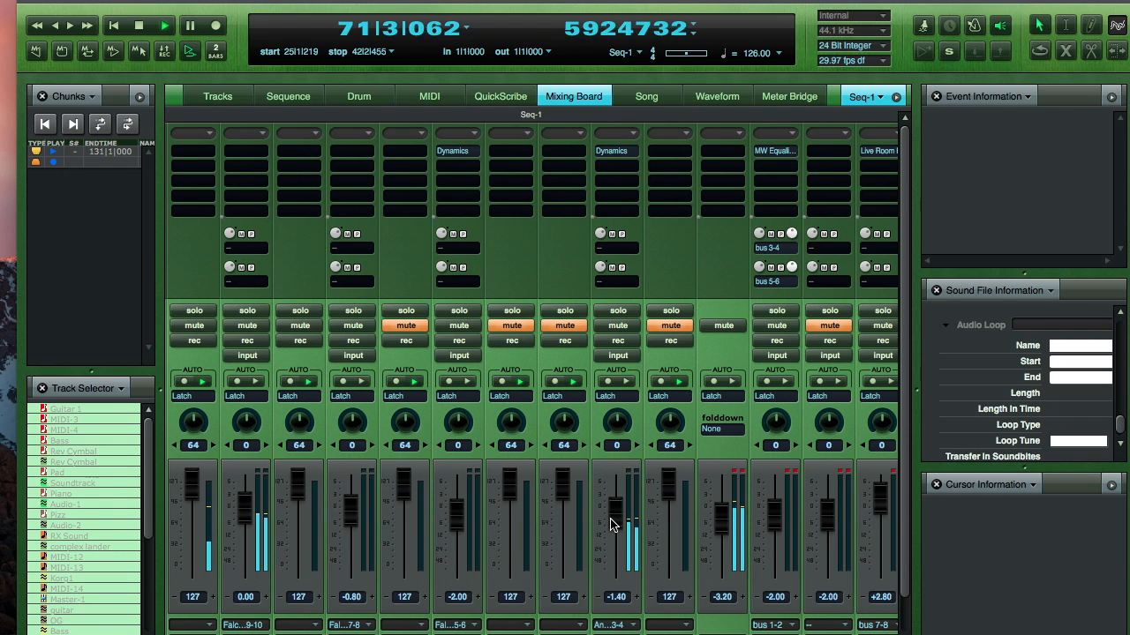
{"action": "left_click", "coordinate": [618, 311]}
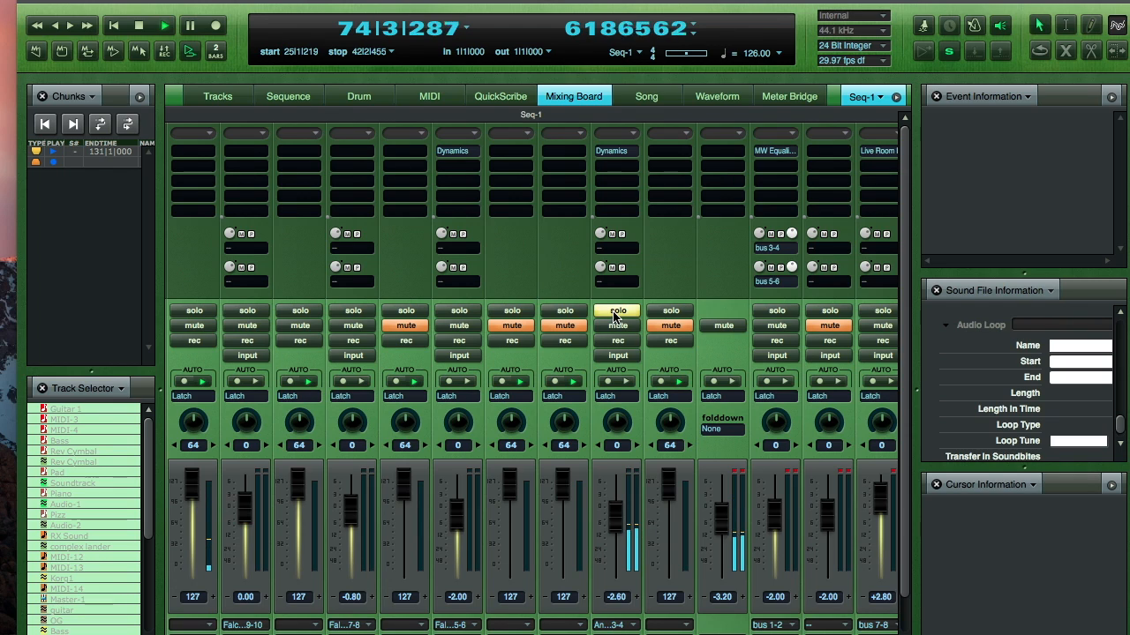
{"action": "left_click", "coordinate": [618, 312]}
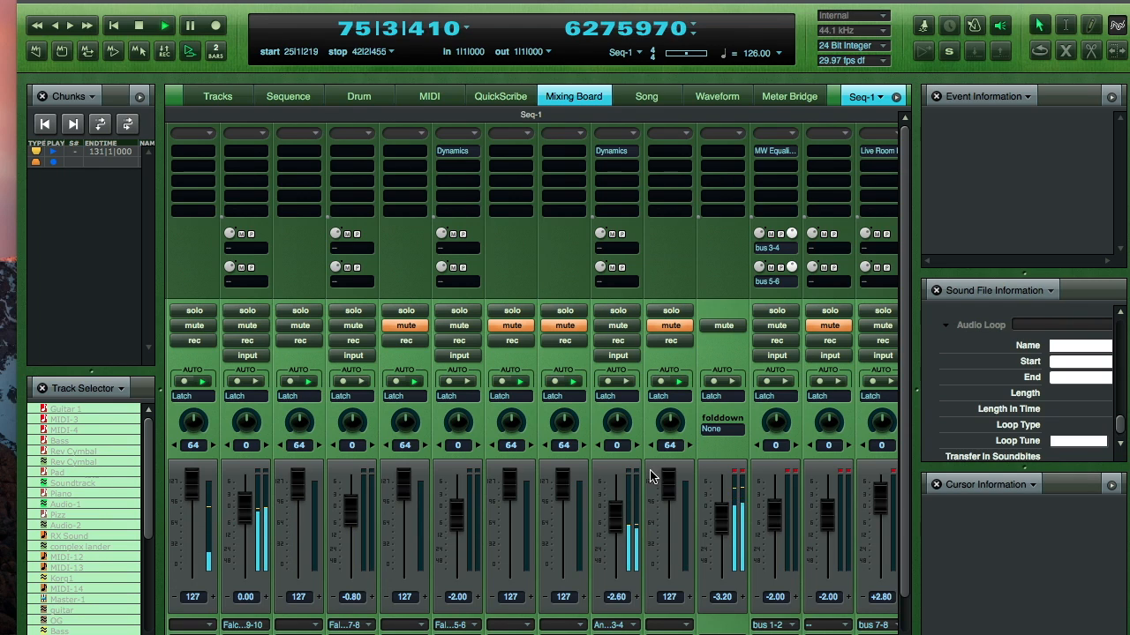
{"action": "left_click_drag", "start_coordinate": [615, 513], "coordinate": [616, 510]}
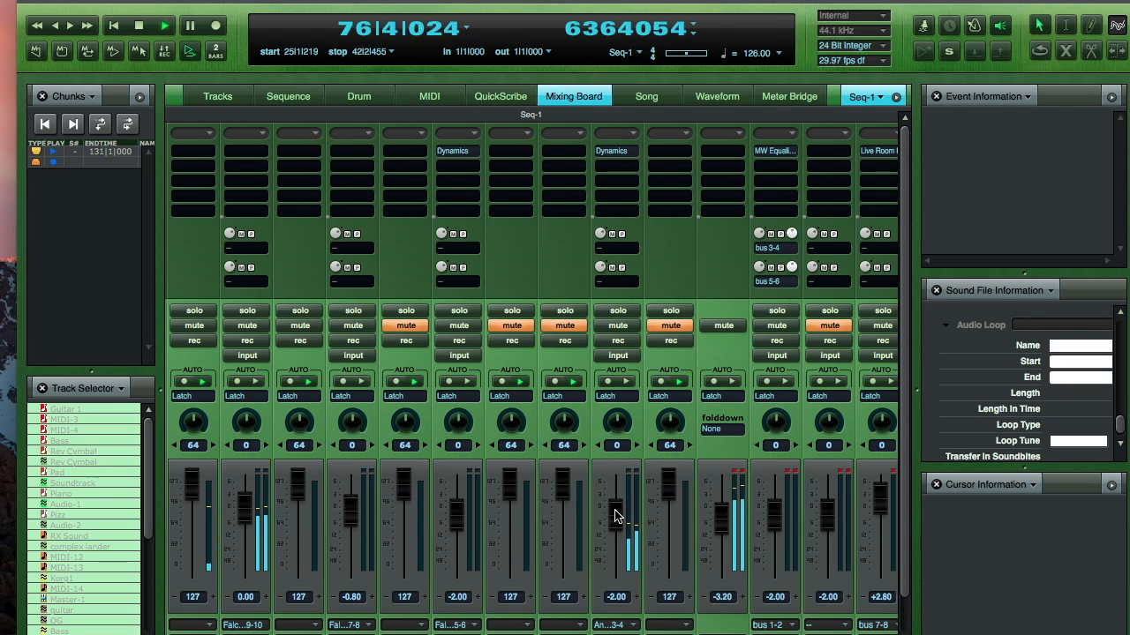
Step: Solo the Audio-1 track briefly to hear it, and lower its fader to -0.80
{"action": "scroll", "coordinate": [521, 279], "scroll_direction": "left", "scroll_amount": 5}
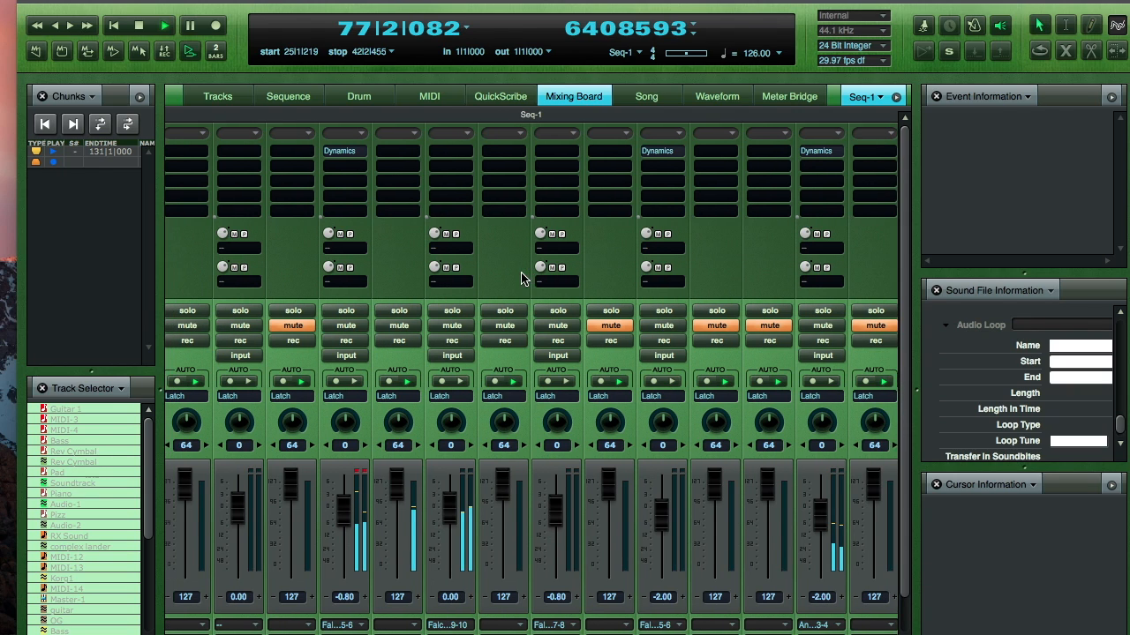
{"action": "left_click", "coordinate": [457, 313]}
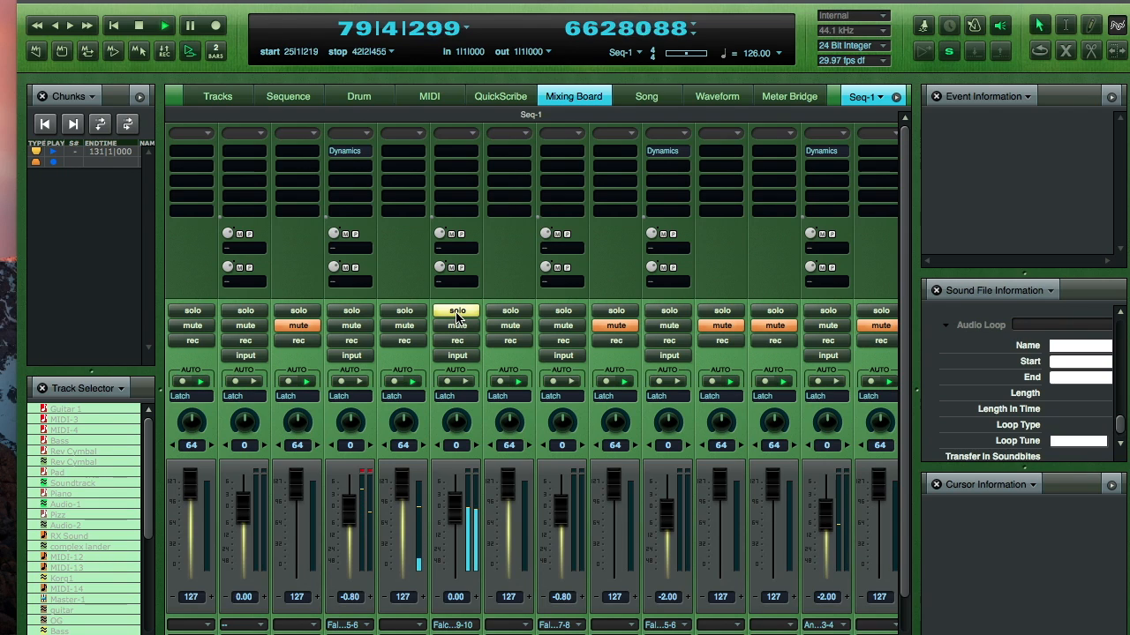
{"action": "left_click", "coordinate": [457, 313]}
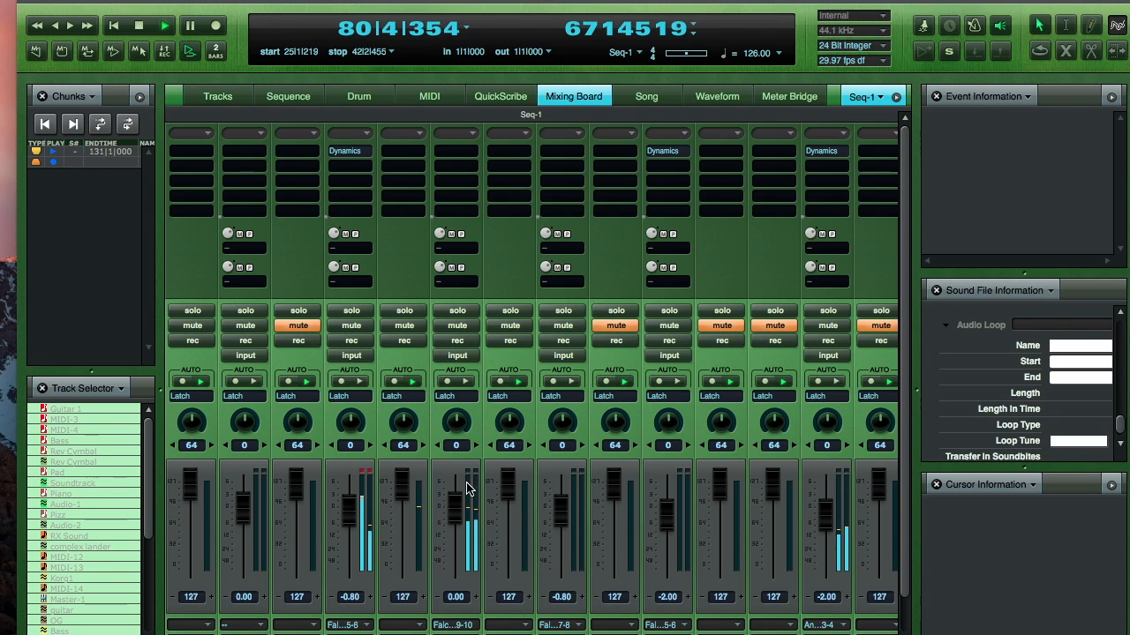
{"action": "mouse_move", "coordinate": [461, 504]}
{"action": "left_mouse_down"}
{"action": "mouse_move", "coordinate": [452, 517]}
{"action": "mouse_move", "coordinate": [461, 504]}
{"action": "left_mouse_up"}
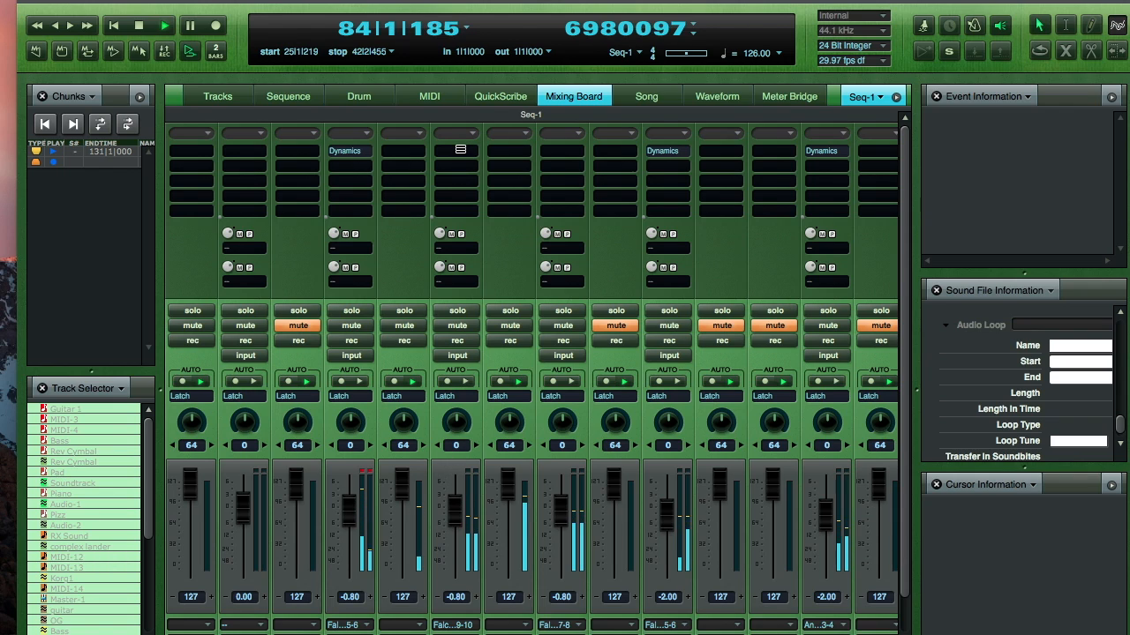
Step: Insert the MOTU Dynamics effect in the first insert slot of the Audio-1 track
{"action": "left_click", "coordinate": [460, 150]}
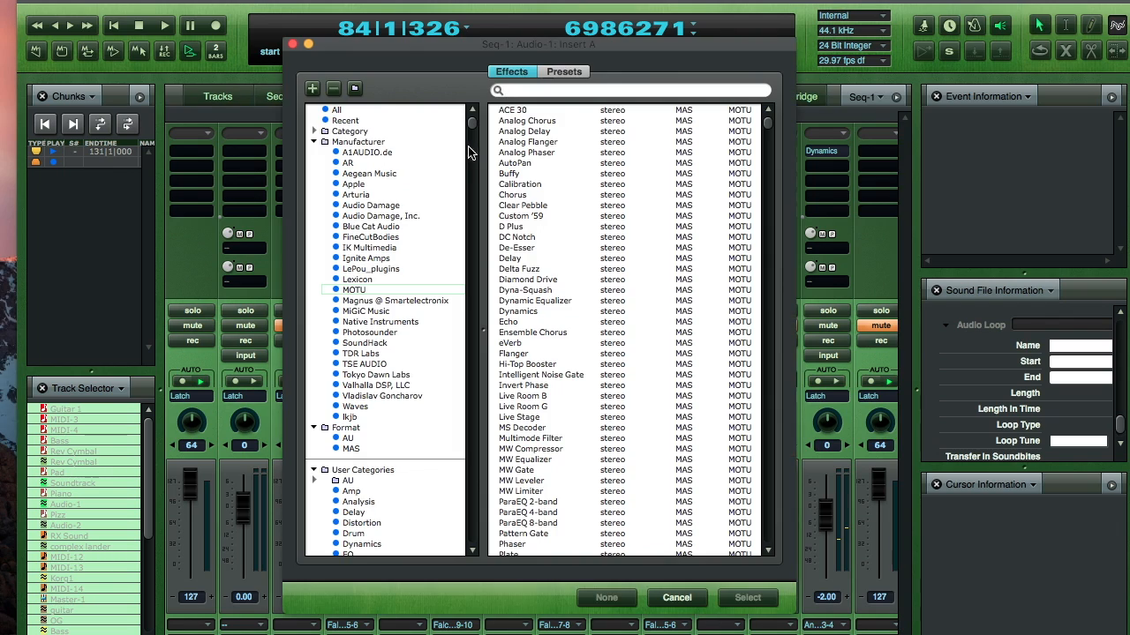
{"action": "left_click", "coordinate": [528, 315]}
{"action": "left_click", "coordinate": [746, 599]}
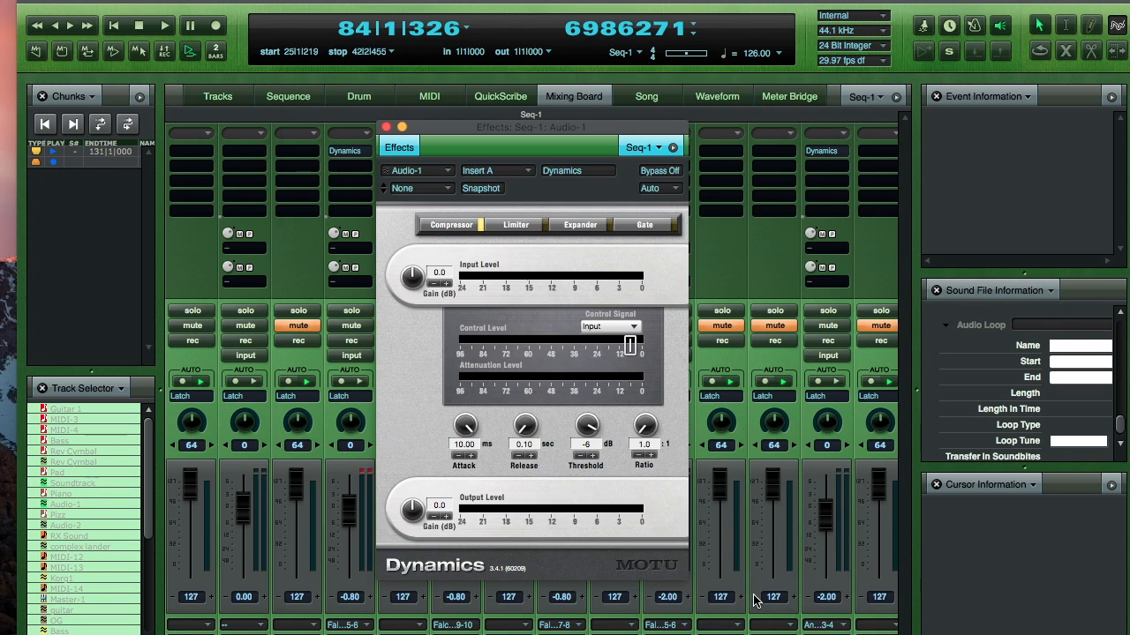
Step: Set the Audio-1 compressor's control signal to bus 9, its threshold to -19 dB and its ratio to 13.3:1
{"action": "left_click", "coordinate": [618, 329]}
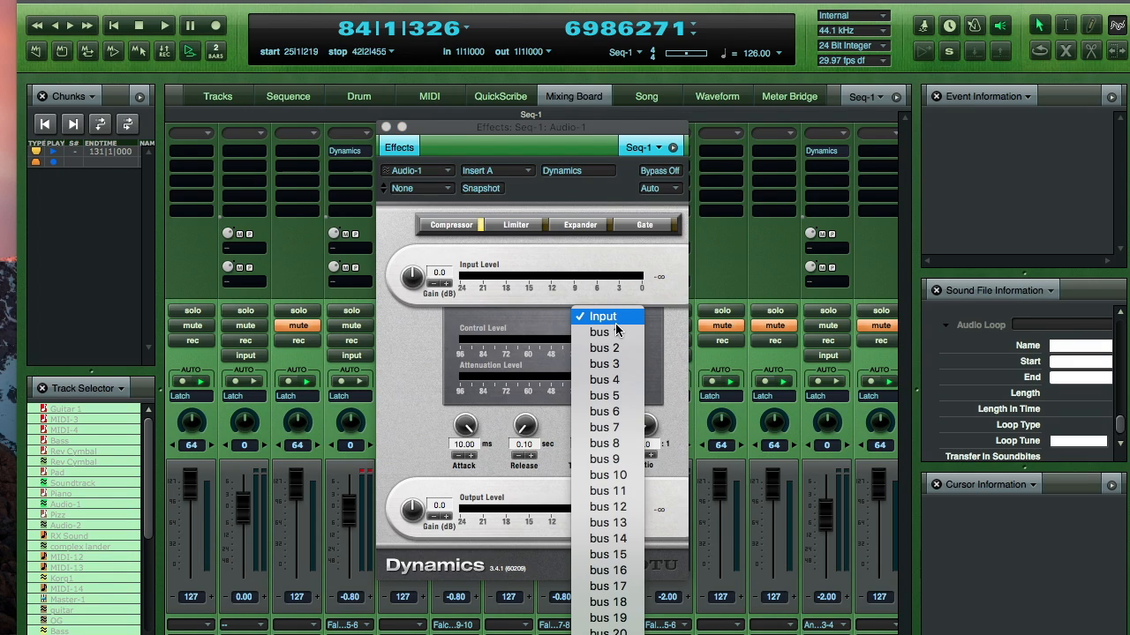
{"action": "left_click", "coordinate": [623, 460]}
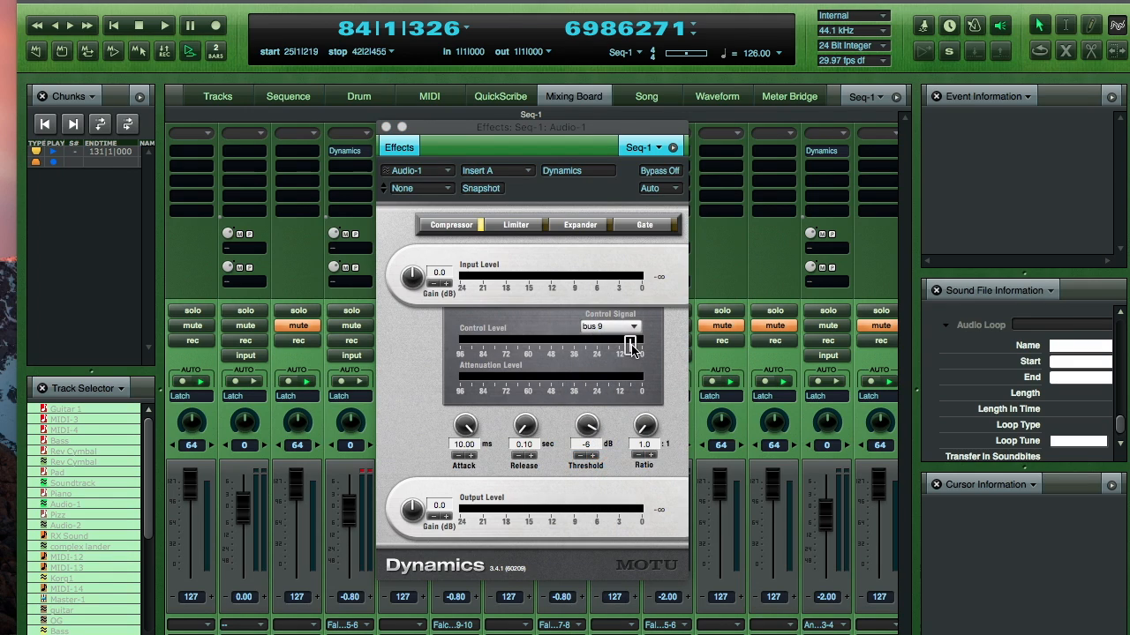
{"action": "left_click_drag", "start_coordinate": [629, 348], "coordinate": [609, 349]}
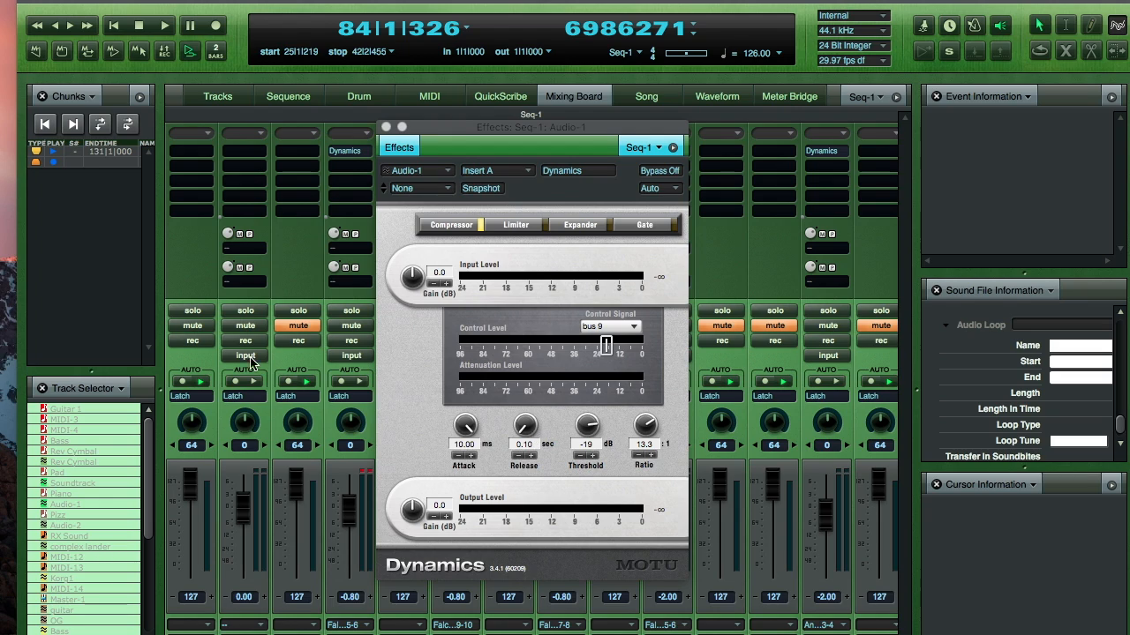
{"action": "scroll", "coordinate": [195, 254], "scroll_direction": "down", "scroll_amount": 2}
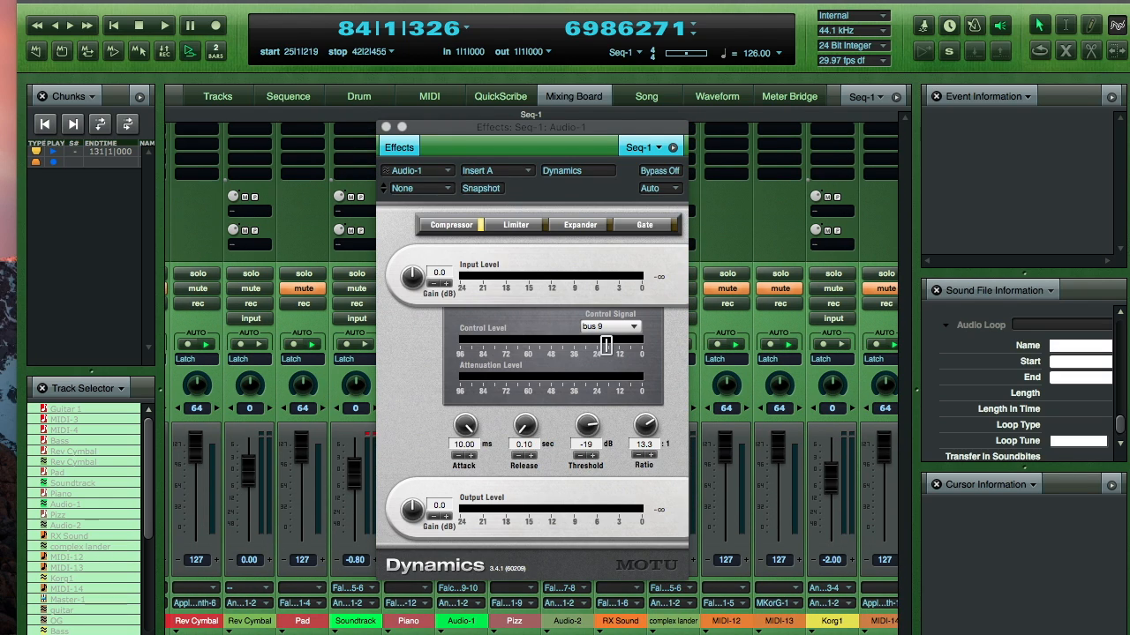
Step: Close the Audio-1 Dynamics window and lower the Sidekik track's fader to -20.0
{"action": "scroll", "coordinate": [205, 218], "scroll_direction": "left", "scroll_amount": 4}
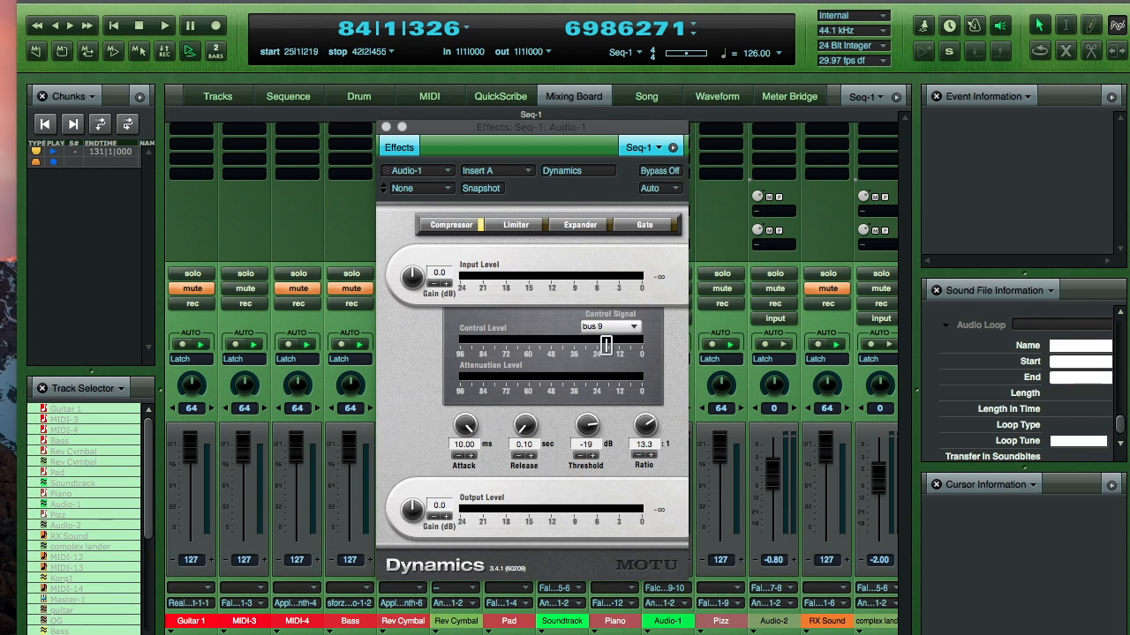
{"action": "scroll", "coordinate": [816, 223], "scroll_direction": "right", "scroll_amount": 10}
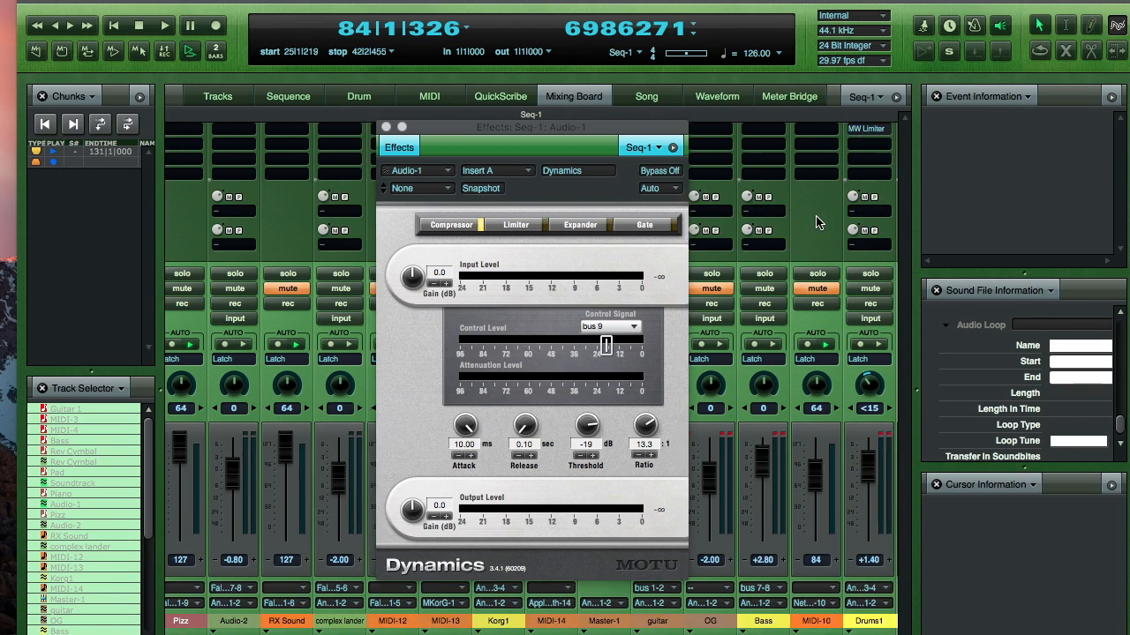
{"action": "left_click", "coordinate": [768, 202]}
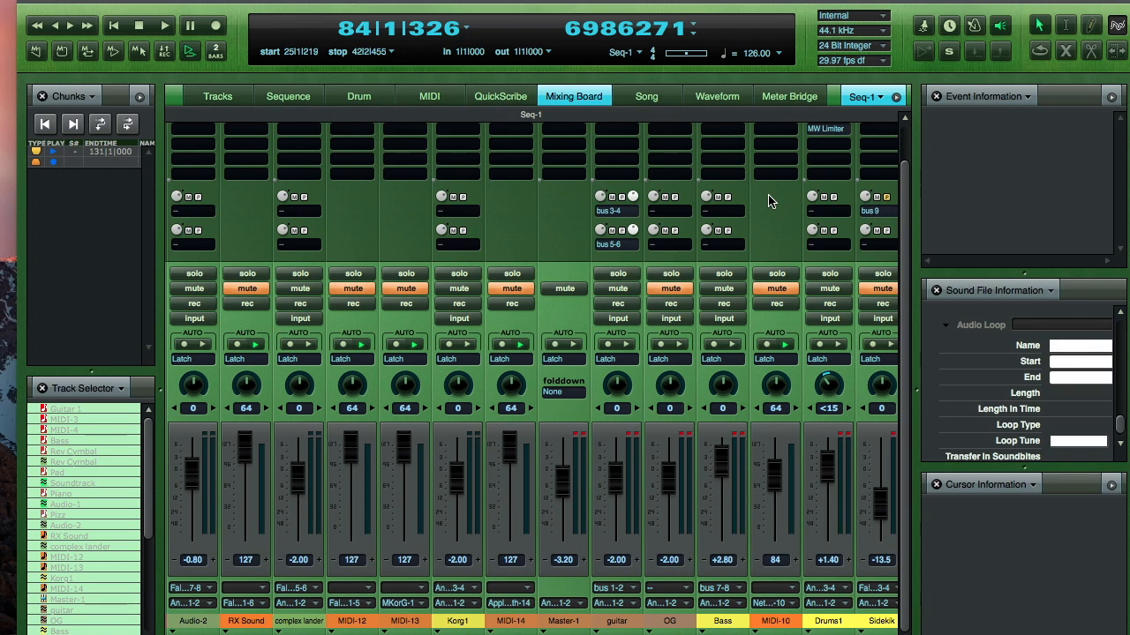
{"action": "scroll", "coordinate": [799, 203], "scroll_direction": "right", "scroll_amount": 2}
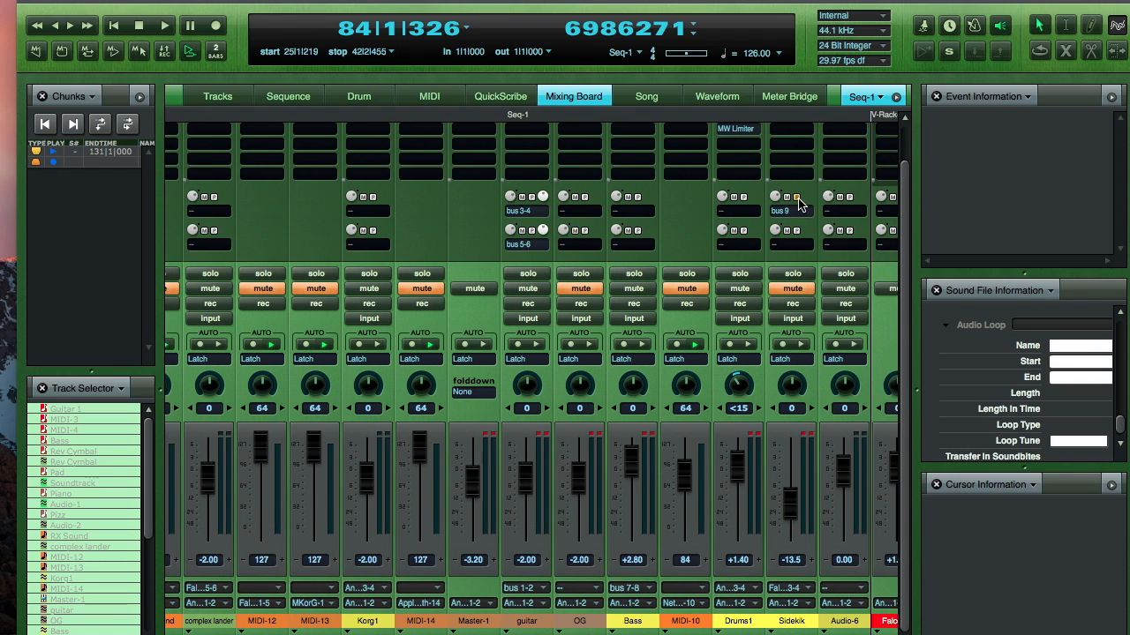
{"action": "left_click", "coordinate": [797, 199]}
{"action": "left_click", "coordinate": [792, 289]}
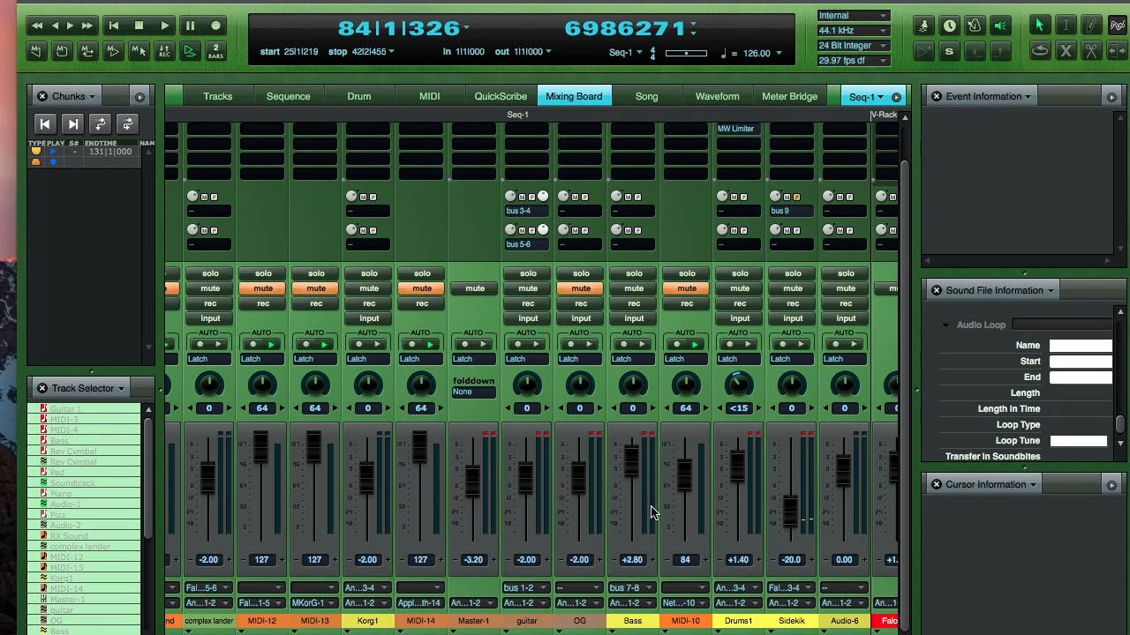
Step: Play the sequence from bar 84 and lower the Soundtrack fader to -2.60
{"action": "scroll", "coordinate": [675, 247], "scroll_direction": "left", "scroll_amount": 10}
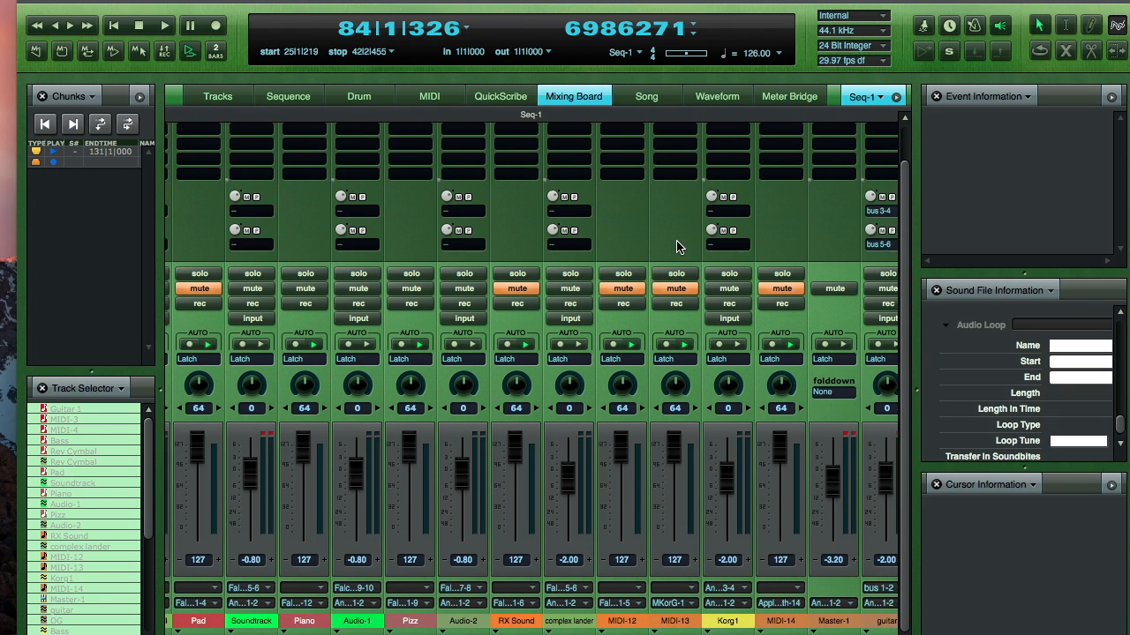
{"action": "scroll", "coordinate": [572, 240], "scroll_direction": "left", "scroll_amount": 4}
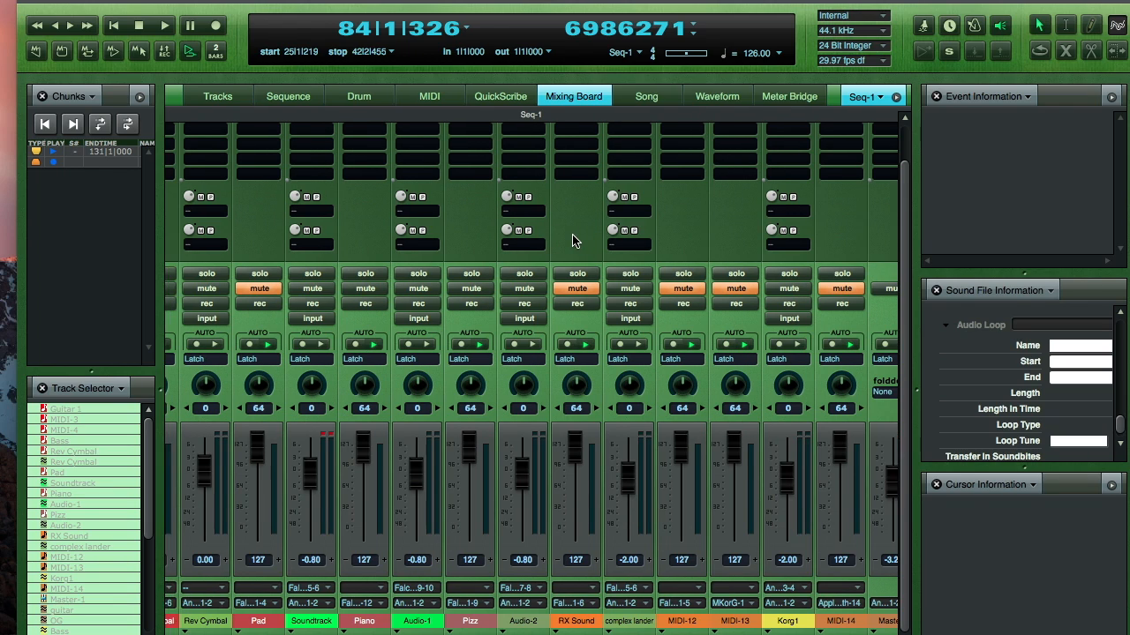
{"action": "scroll", "coordinate": [287, 240], "scroll_direction": "up", "scroll_amount": 3}
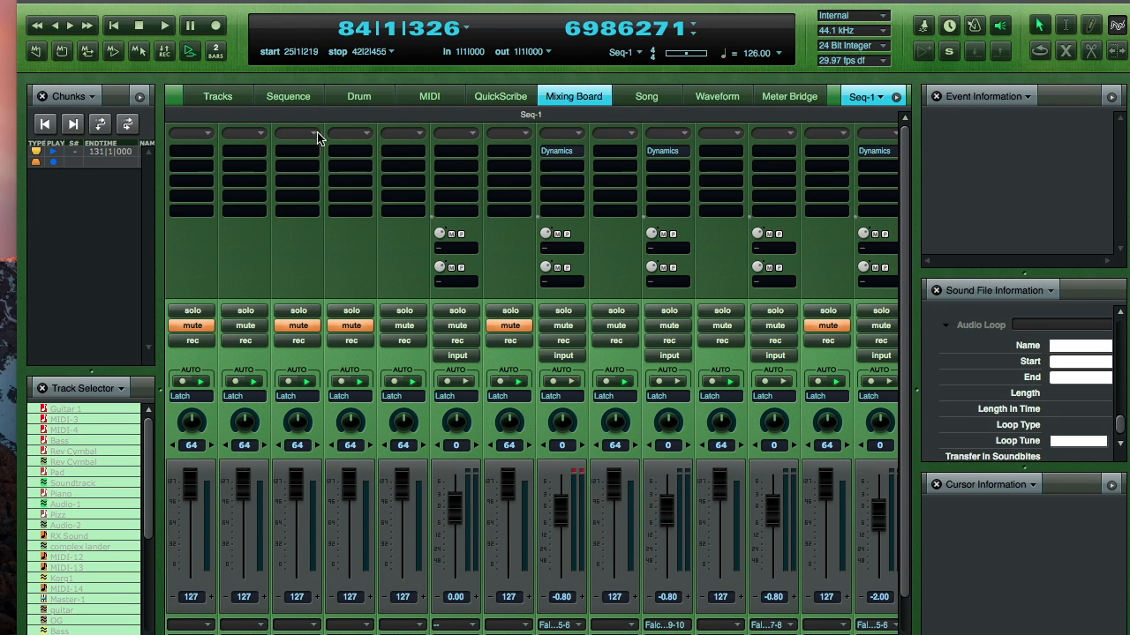
{"action": "left_click", "coordinate": [165, 26]}
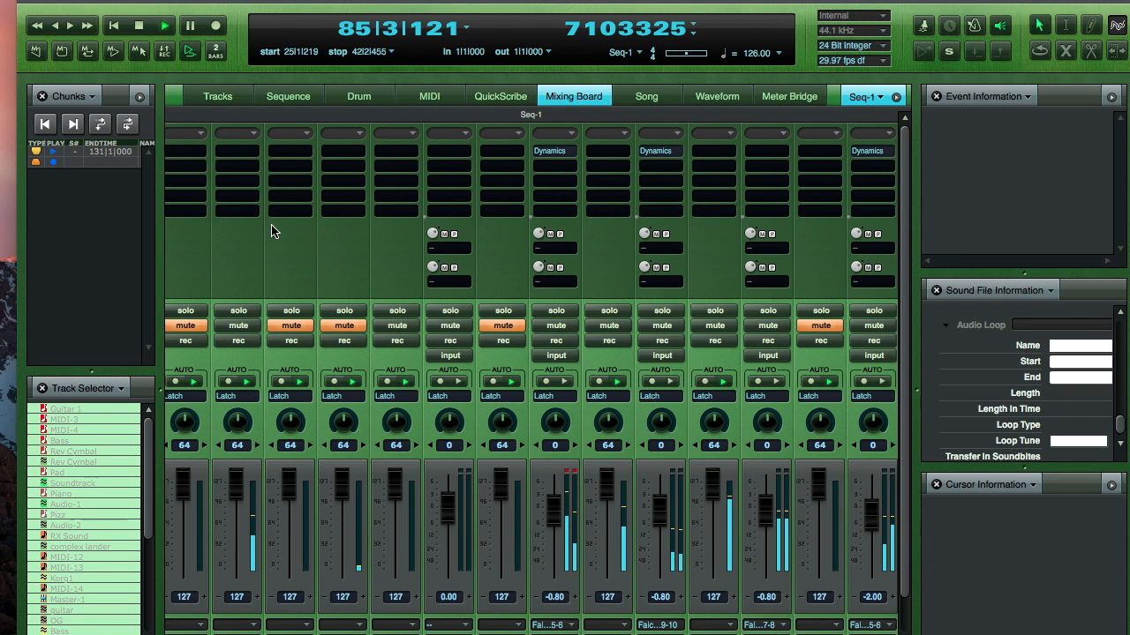
{"action": "scroll", "coordinate": [273, 227], "scroll_direction": "right", "scroll_amount": 3}
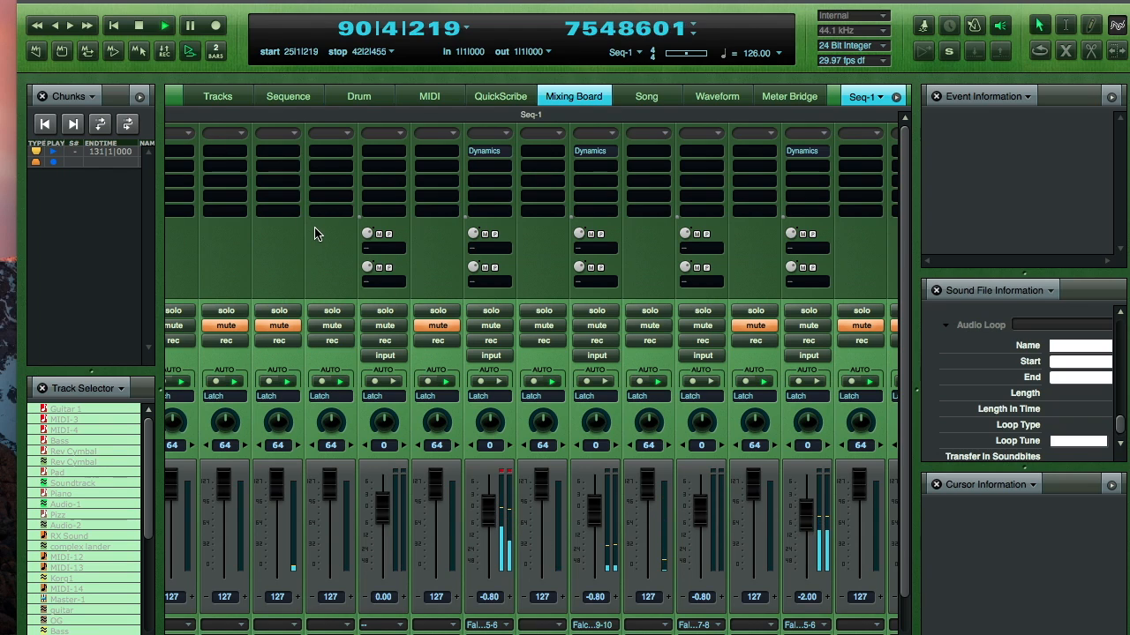
{"action": "scroll", "coordinate": [298, 268], "scroll_direction": "down", "scroll_amount": 2}
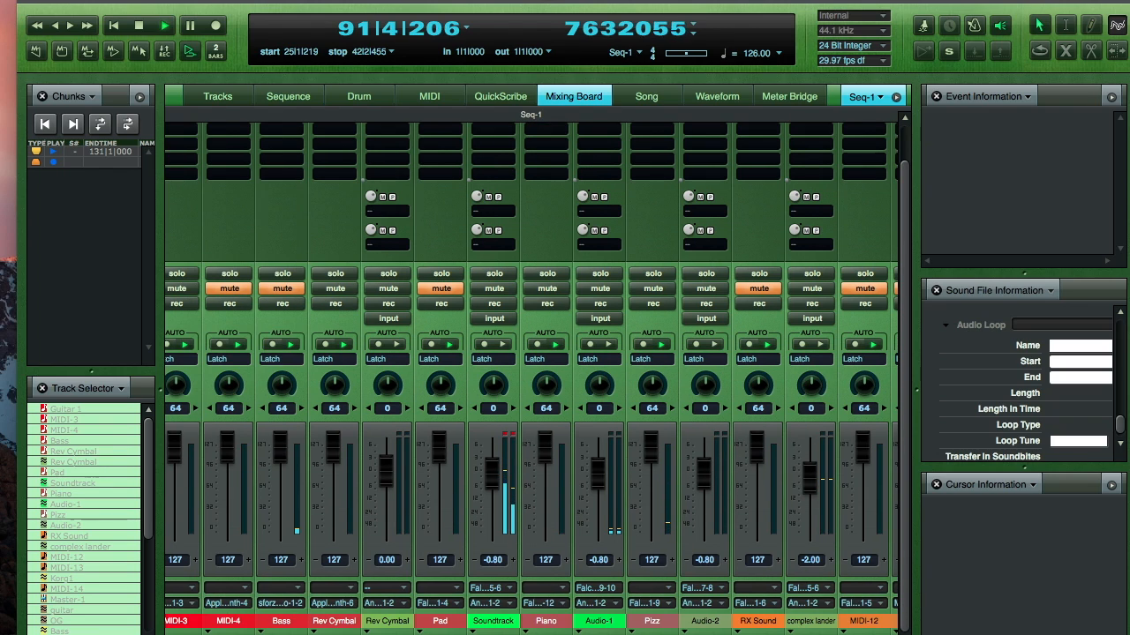
{"action": "mouse_move", "coordinate": [491, 479]}
{"action": "left_mouse_down"}
{"action": "mouse_move", "coordinate": [492, 456]}
{"action": "mouse_move", "coordinate": [491, 518]}
{"action": "mouse_move", "coordinate": [492, 476]}
{"action": "left_mouse_up"}
Step: Set the Master-1 fader to -2.00 and lower the Korg1 fader to -3.20 during playback
{"action": "scroll", "coordinate": [531, 378], "scroll_direction": "right", "scroll_amount": 8}
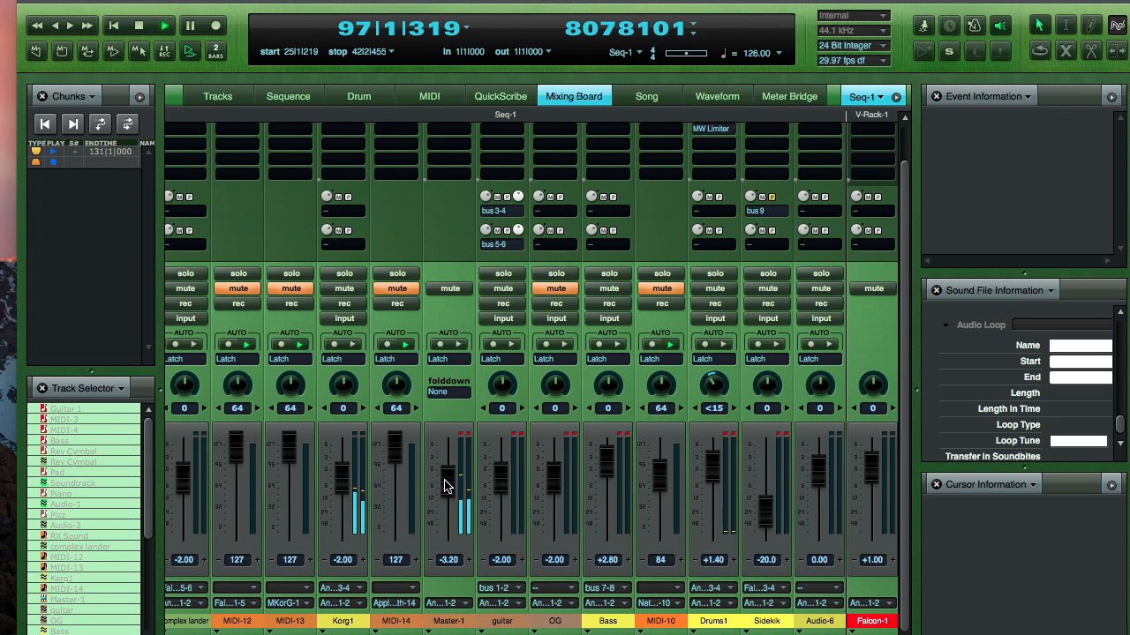
{"action": "left_click_drag", "start_coordinate": [347, 484], "coordinate": [348, 486]}
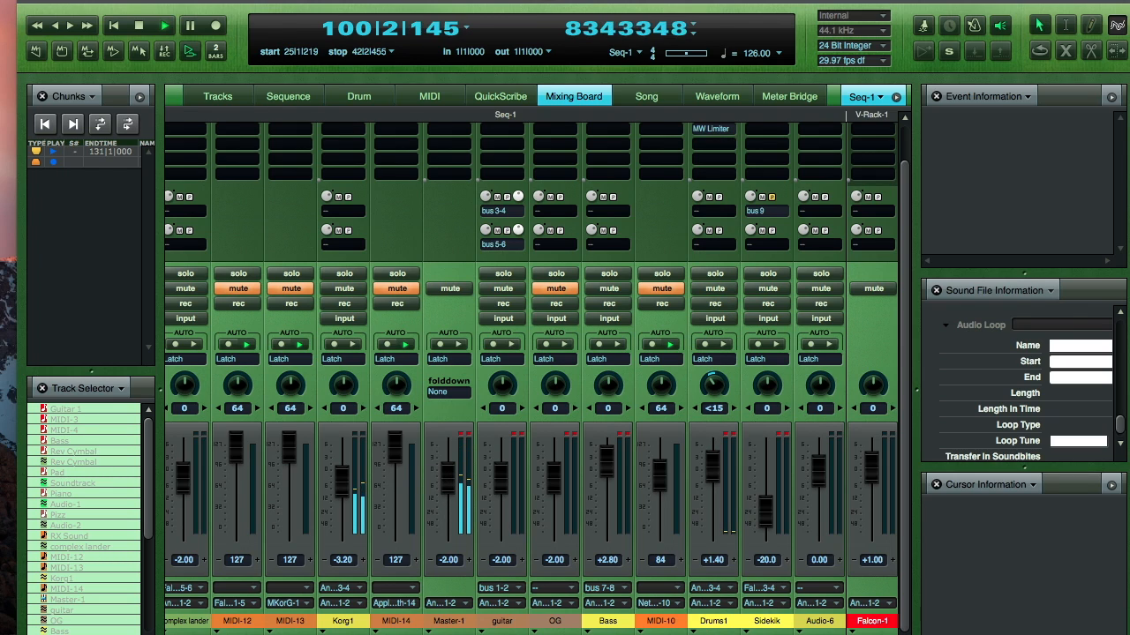
Step: Pull the Sidekik fader down to -∞ and lower the Drums1 fader to +0.20
{"action": "scroll", "coordinate": [532, 373], "scroll_direction": "right", "scroll_amount": 5}
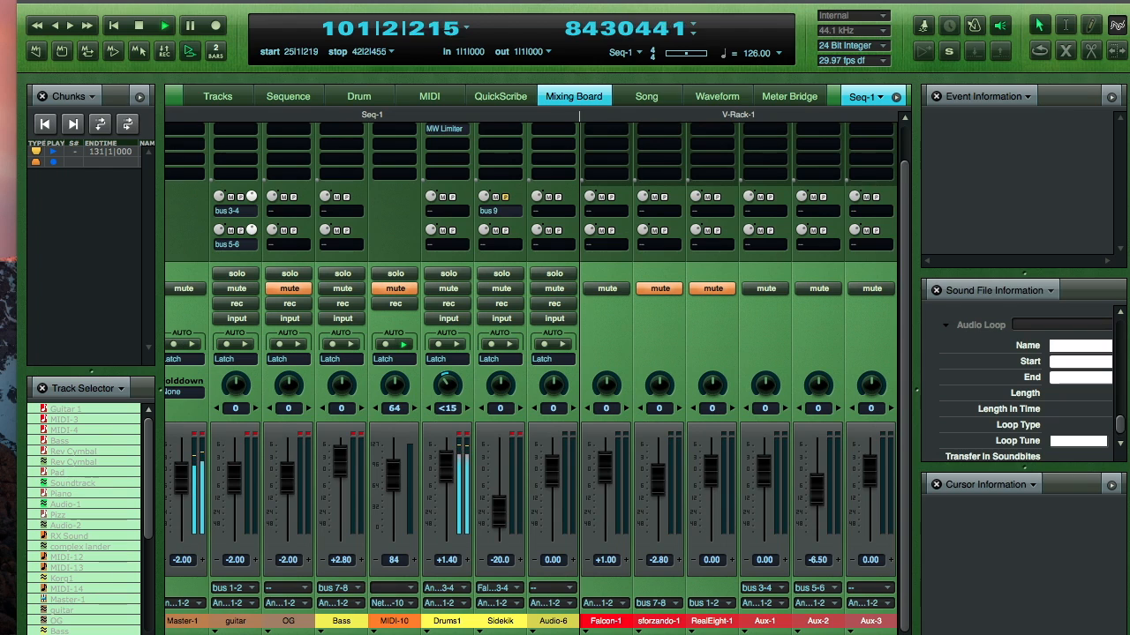
{"action": "scroll", "coordinate": [532, 373], "scroll_direction": "left", "scroll_amount": 10}
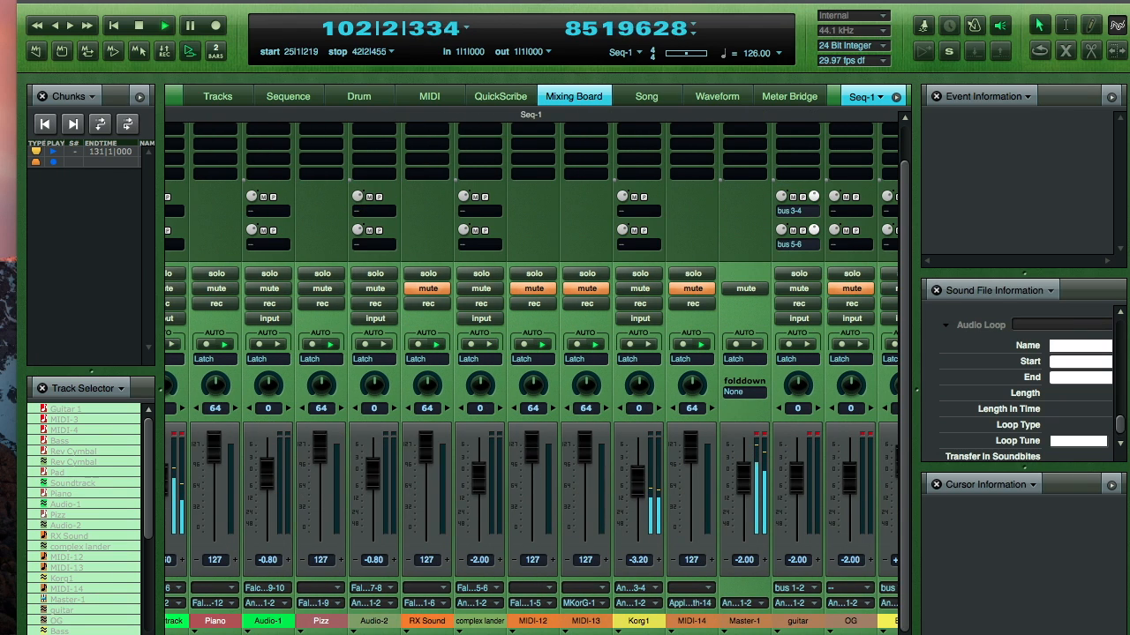
{"action": "scroll", "coordinate": [531, 379], "scroll_direction": "right", "scroll_amount": 4}
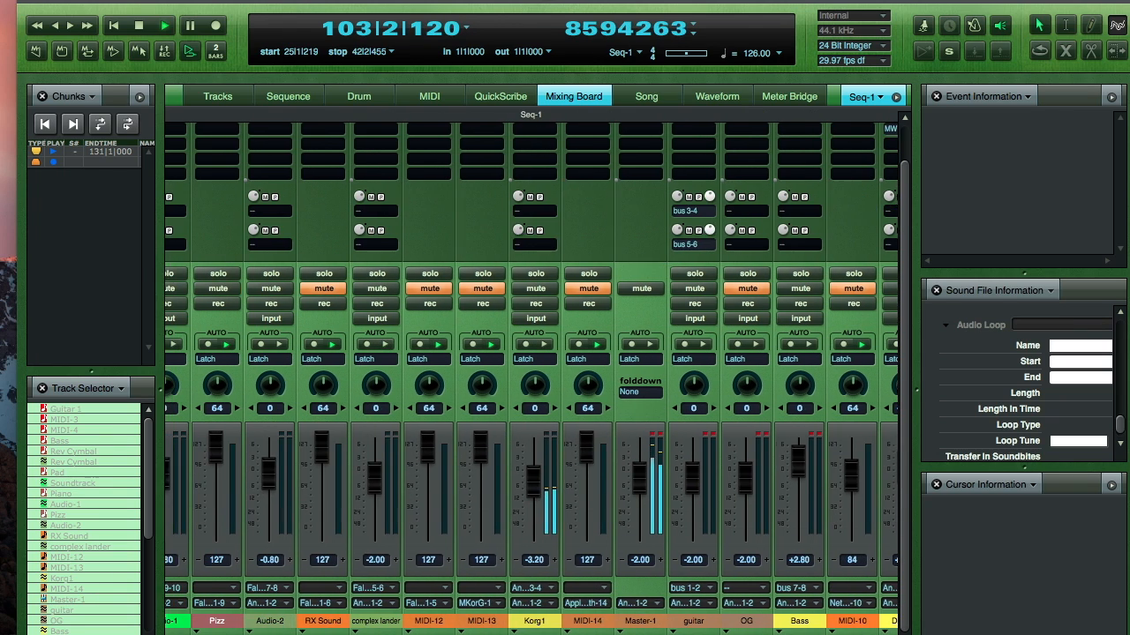
{"action": "scroll", "coordinate": [532, 379], "scroll_direction": "right", "scroll_amount": 2}
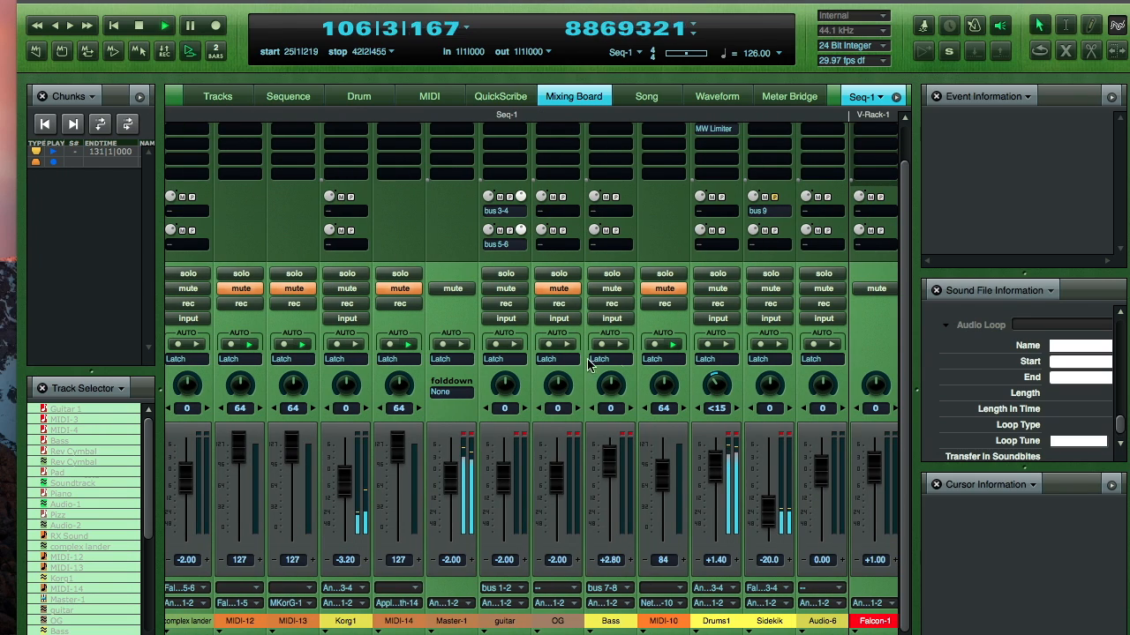
{"action": "left_click_drag", "start_coordinate": [768, 513], "coordinate": [769, 571]}
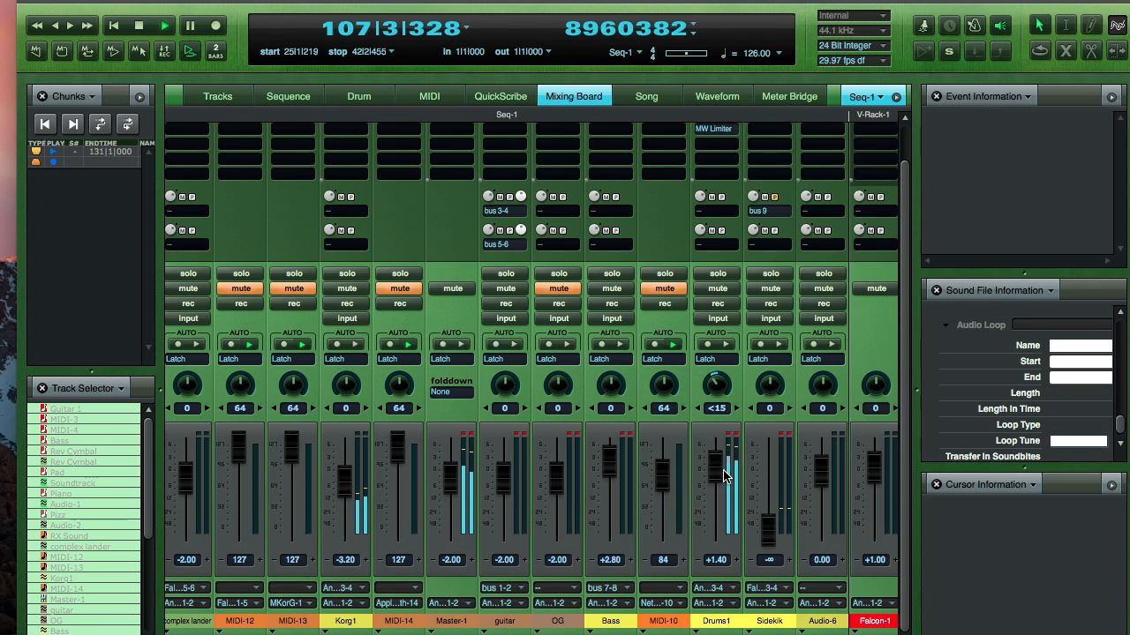
{"action": "left_click_drag", "start_coordinate": [715, 467], "coordinate": [715, 469]}
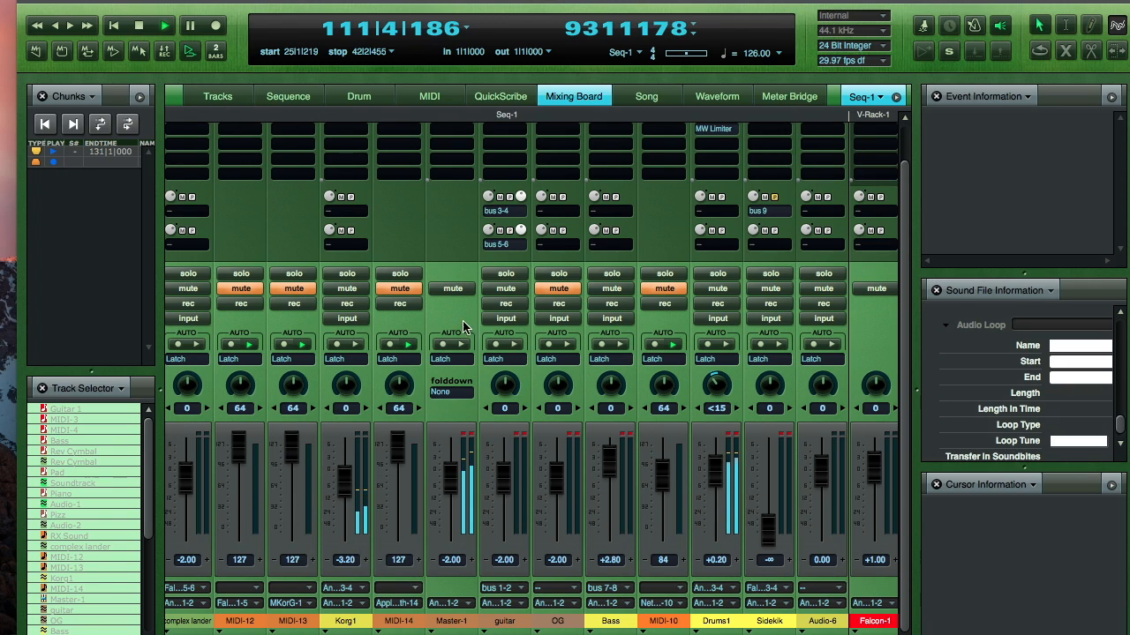
Step: Listen to the mix while examining the channel levels across the mixing board and the track list, and stop playback
{"action": "scroll", "coordinate": [456, 252], "scroll_direction": "left", "scroll_amount": 5}
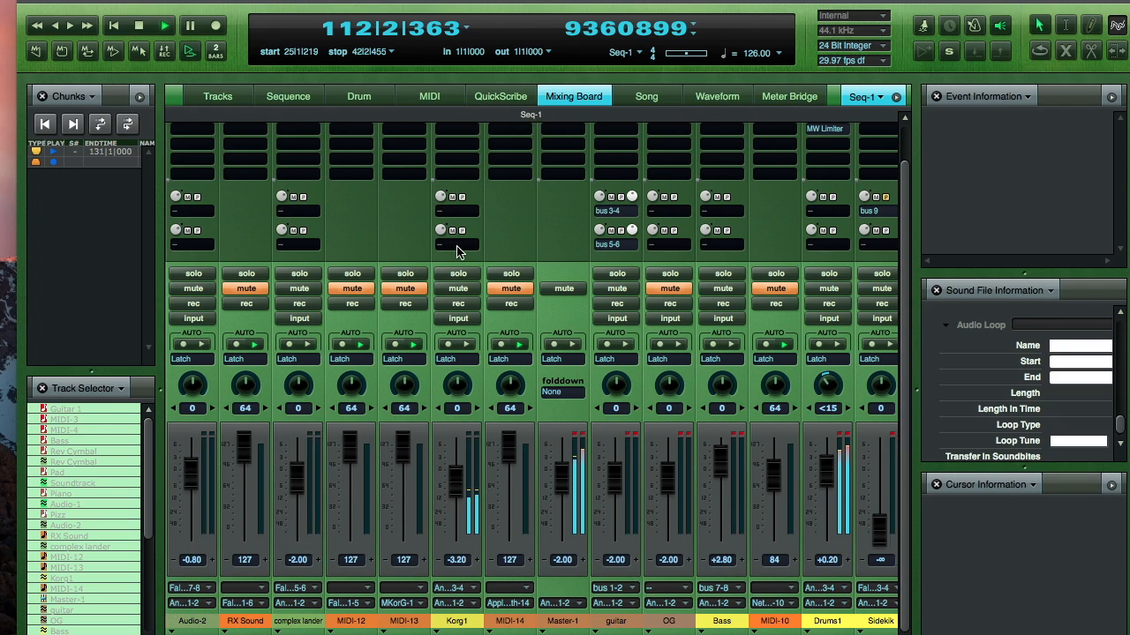
{"action": "scroll", "coordinate": [397, 244], "scroll_direction": "left", "scroll_amount": 5}
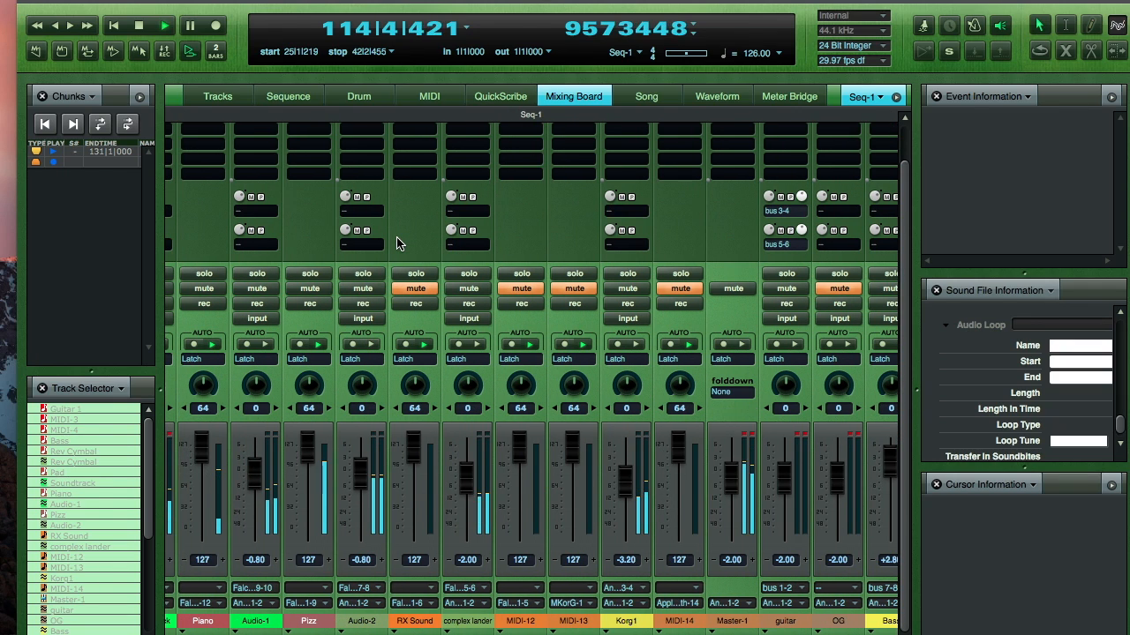
{"action": "scroll", "coordinate": [396, 244], "scroll_direction": "left", "scroll_amount": 13}
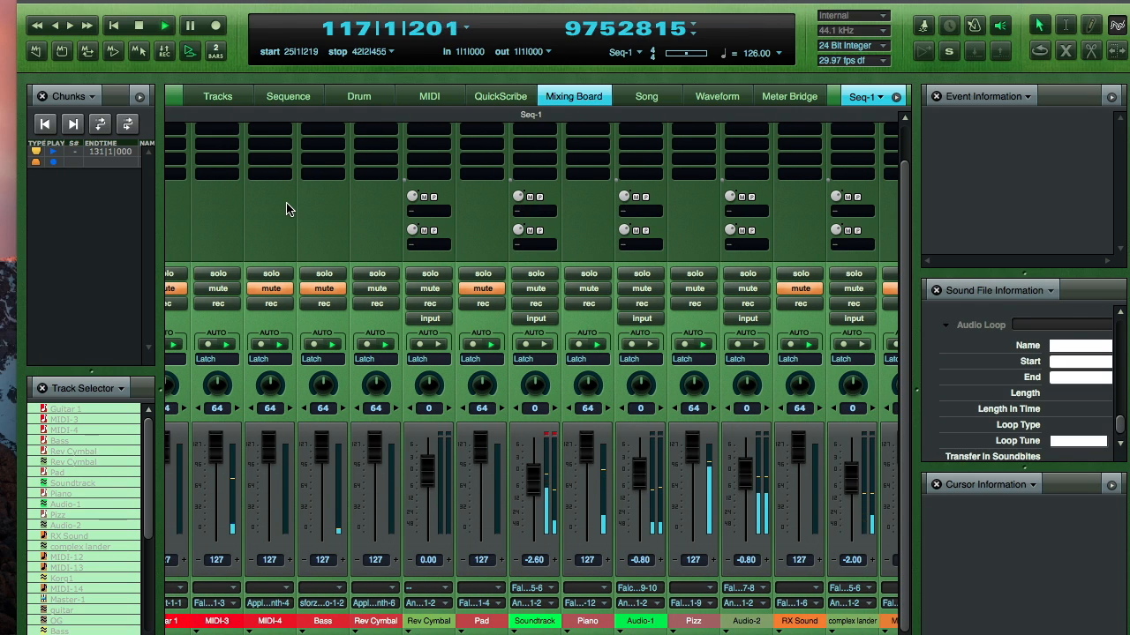
{"action": "scroll", "coordinate": [287, 209], "scroll_direction": "left", "scroll_amount": 1}
{"action": "scroll", "coordinate": [286, 209], "scroll_direction": "left", "scroll_amount": 1}
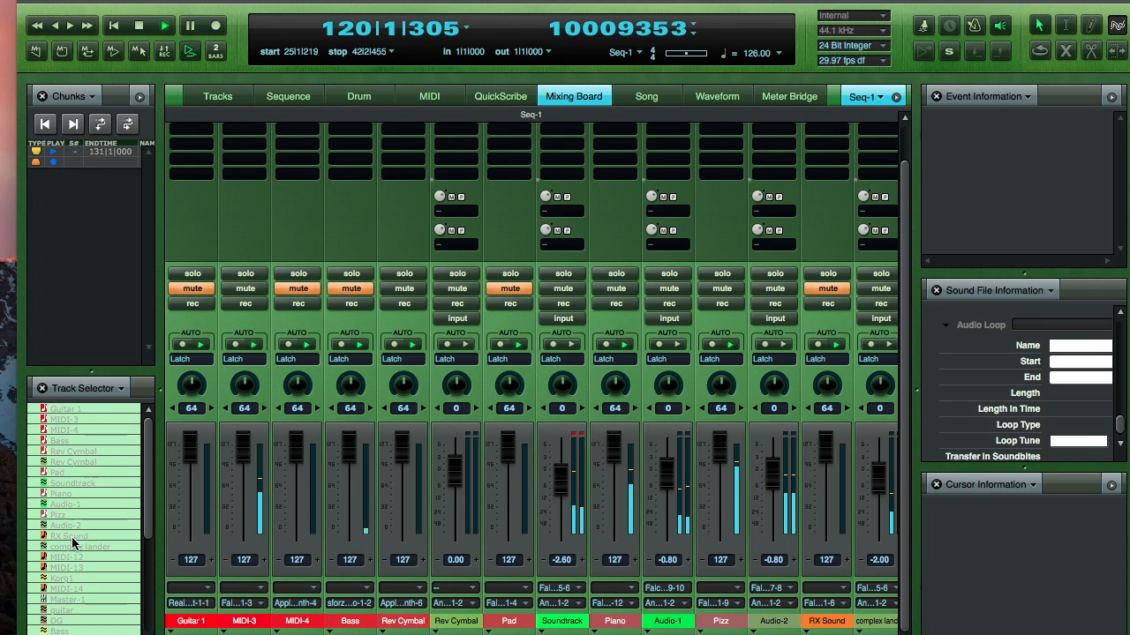
{"action": "scroll", "coordinate": [55, 518], "scroll_direction": "down", "scroll_amount": 6}
{"action": "left_click_drag", "start_coordinate": [84, 503], "coordinate": [86, 574]}
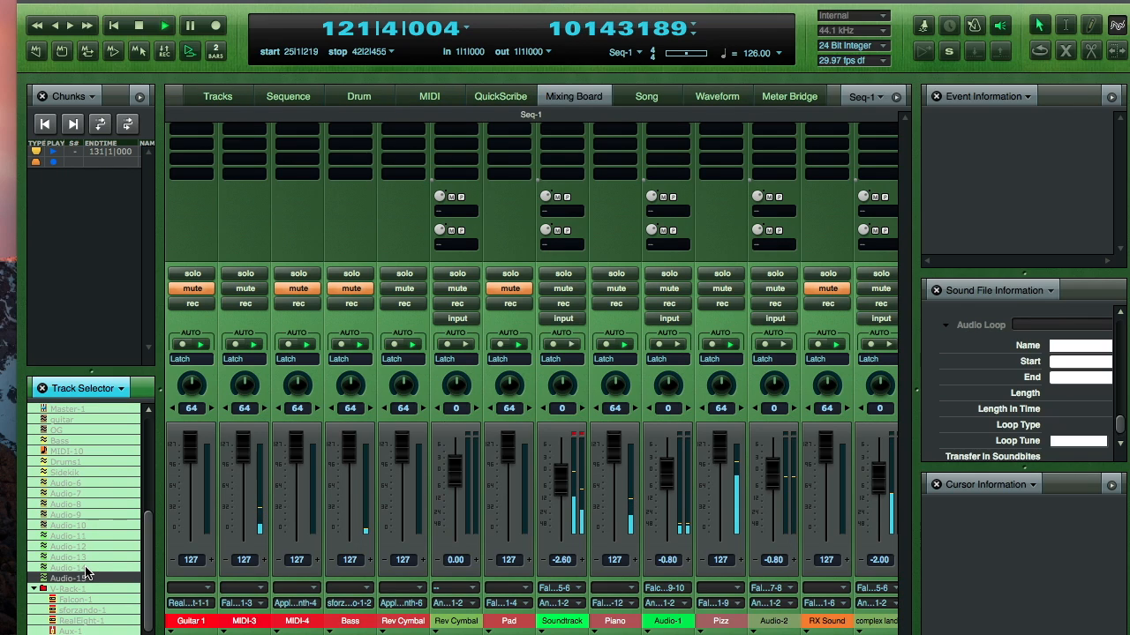
{"action": "left_click", "coordinate": [138, 28]}
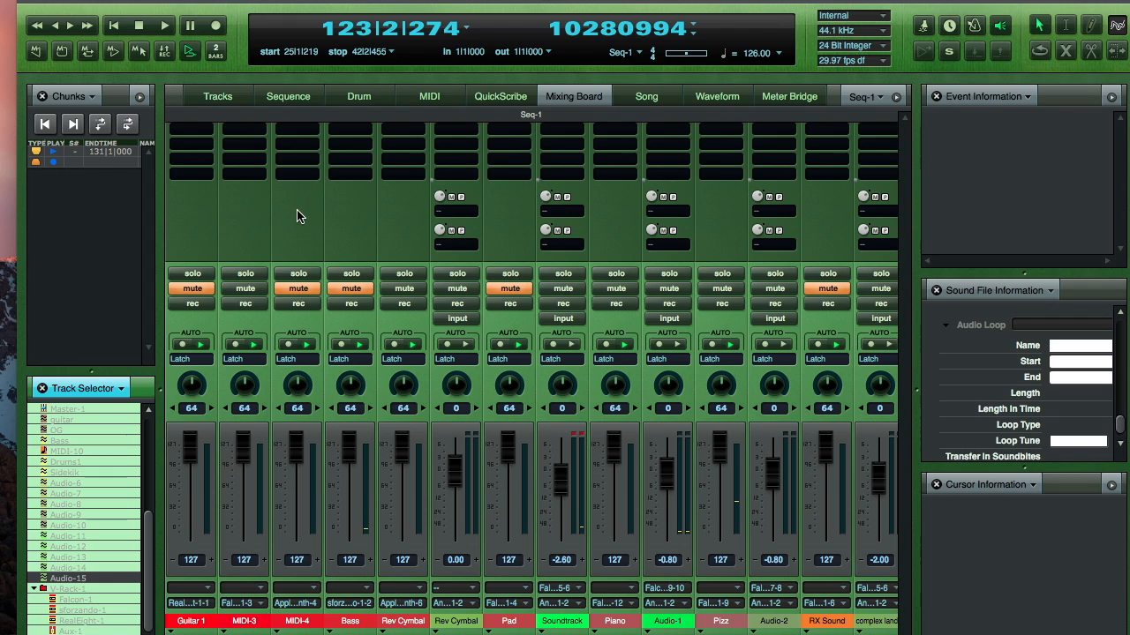
{"action": "scroll", "coordinate": [297, 215], "scroll_direction": "right", "scroll_amount": 3}
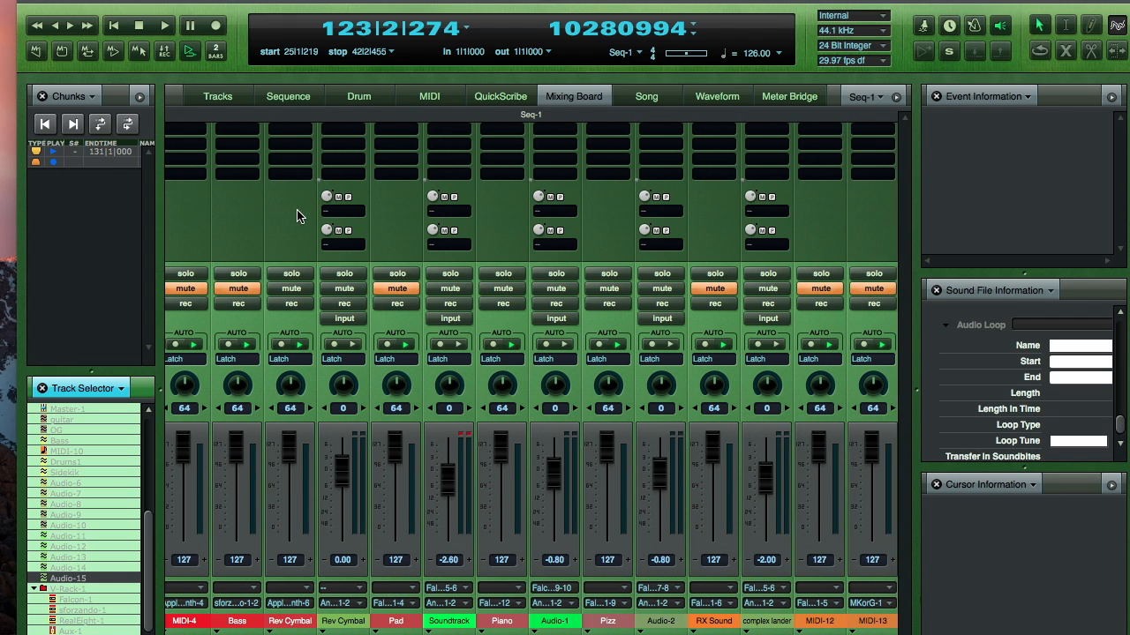
{"action": "scroll", "coordinate": [863, 221], "scroll_direction": "right", "scroll_amount": 15}
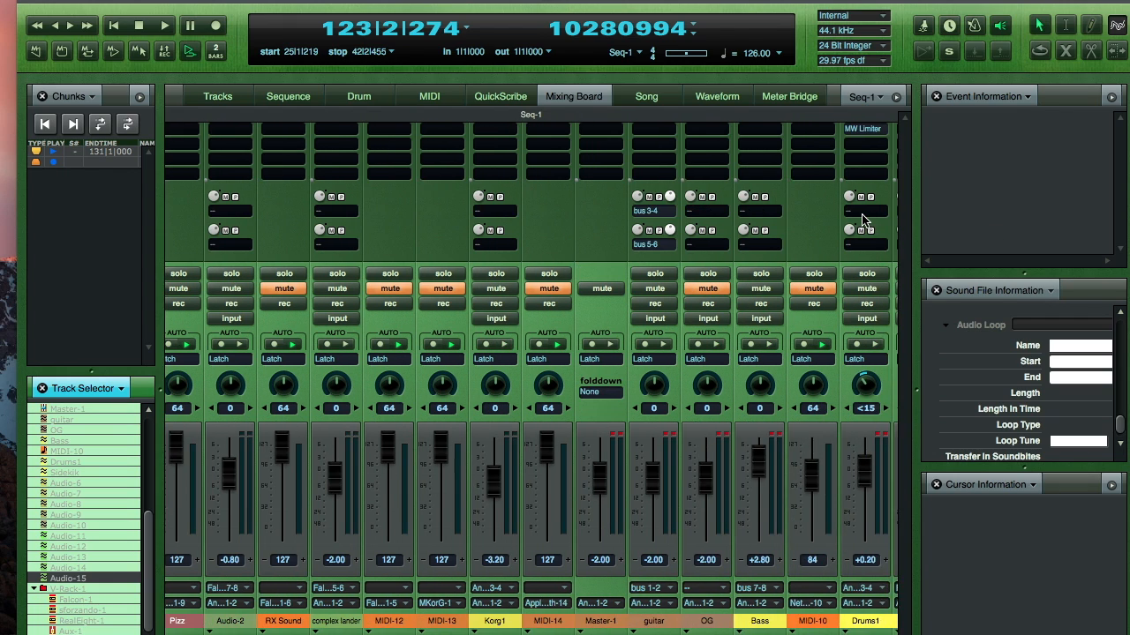
{"action": "scroll", "coordinate": [862, 221], "scroll_direction": "right", "scroll_amount": 1}
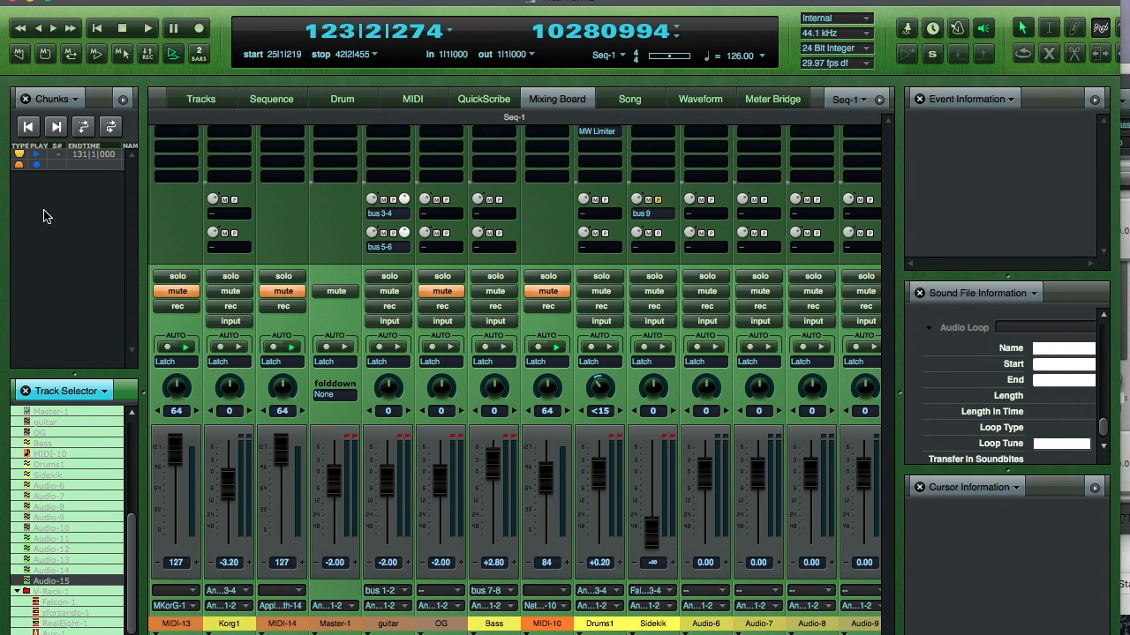
{"action": "mouse_move", "coordinate": [7, 252]}
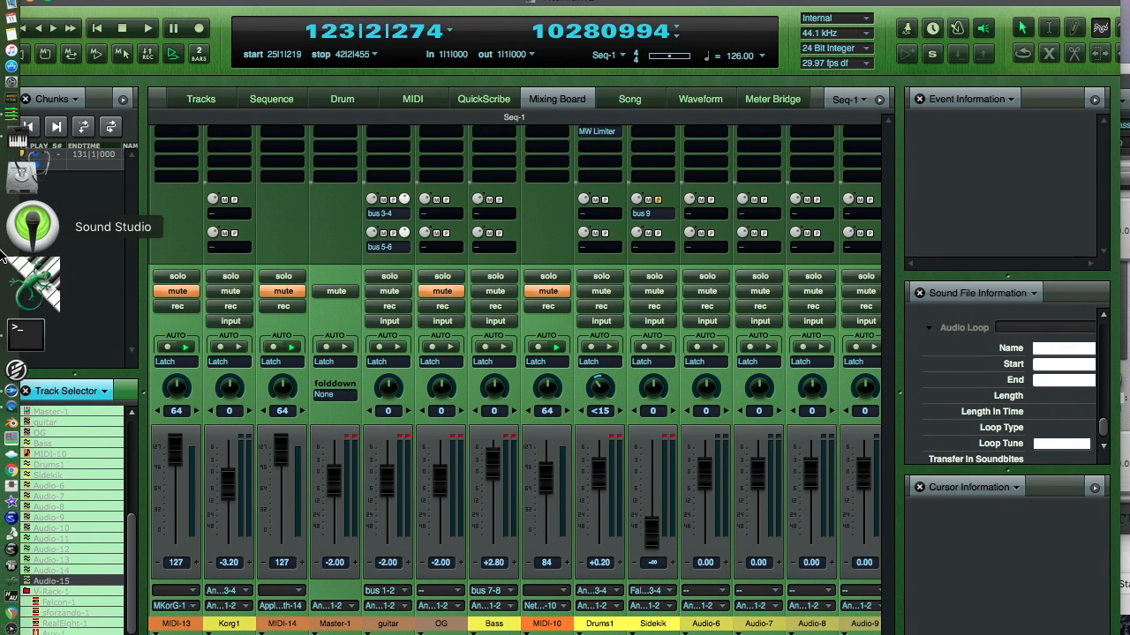